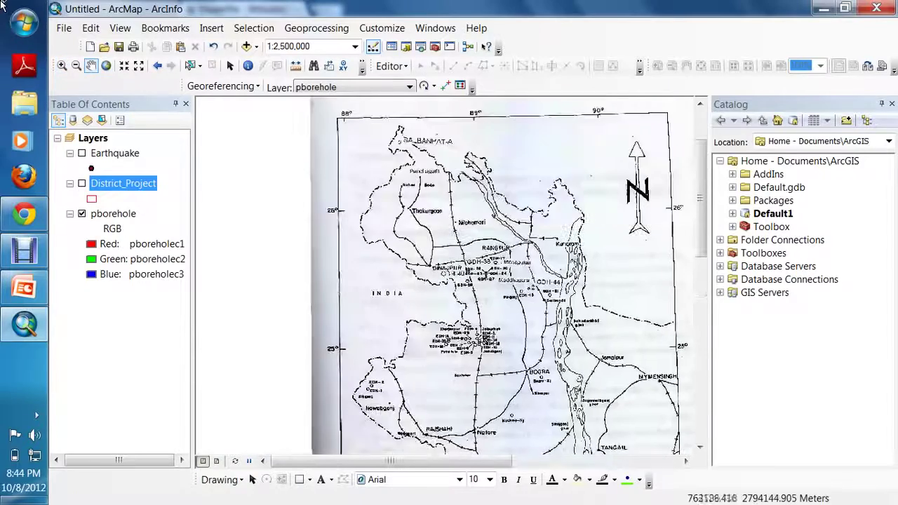
Examine the scanned pborehole map, inspecting the borehole locations around Rangpur and Dinajpur as well as the whole map sheet.
click(62, 65)
drag(357, 132, 667, 399)
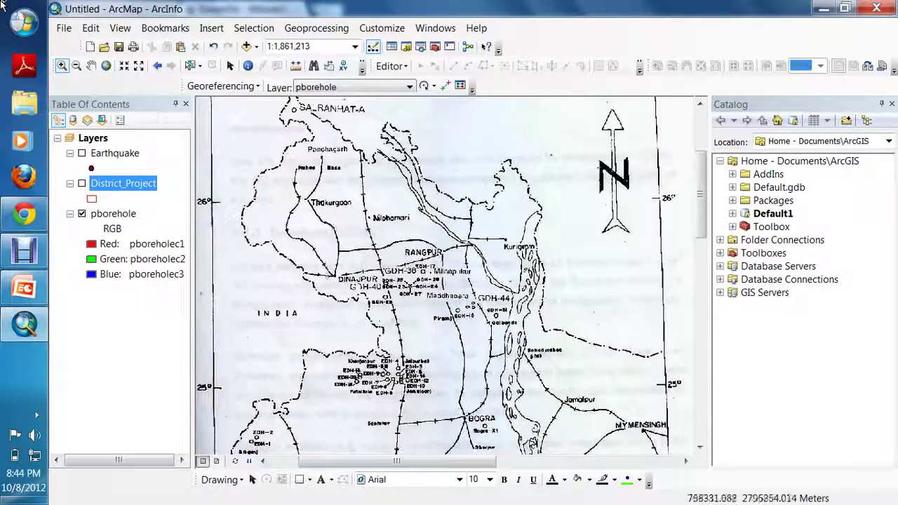
drag(323, 226, 560, 375)
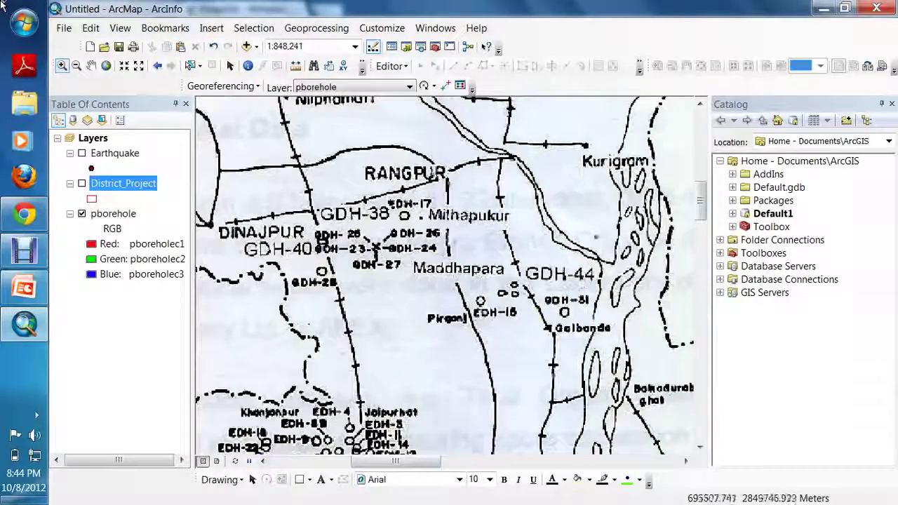
click(91, 65)
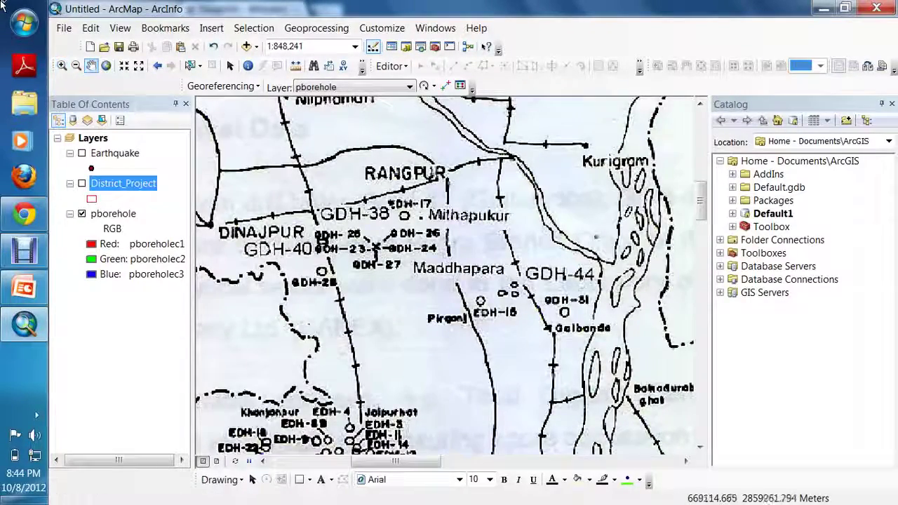
drag(264, 147, 312, 292)
drag(297, 181, 384, 323)
drag(379, 272, 402, 252)
click(106, 66)
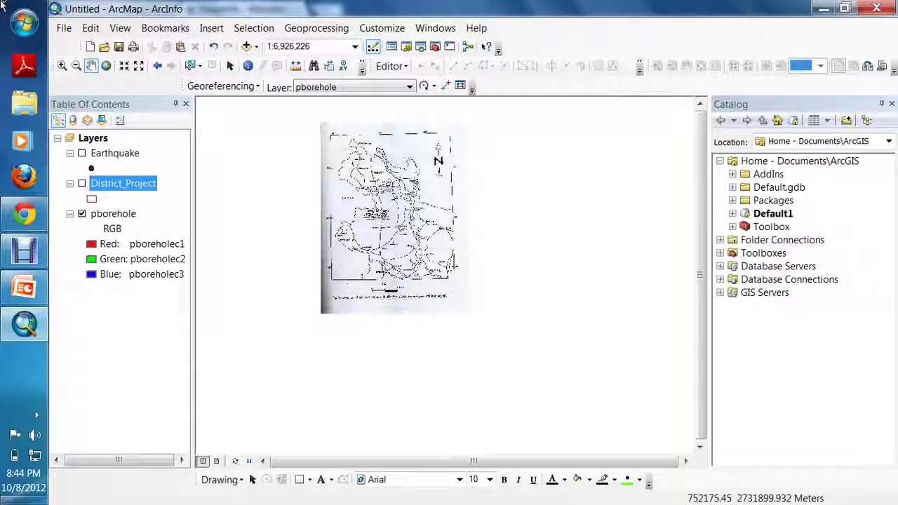
click(62, 65)
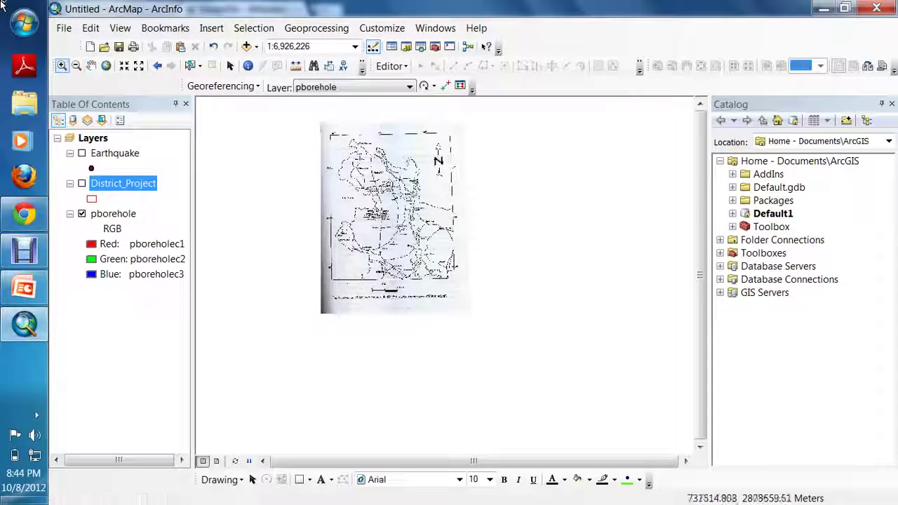
drag(299, 124, 520, 354)
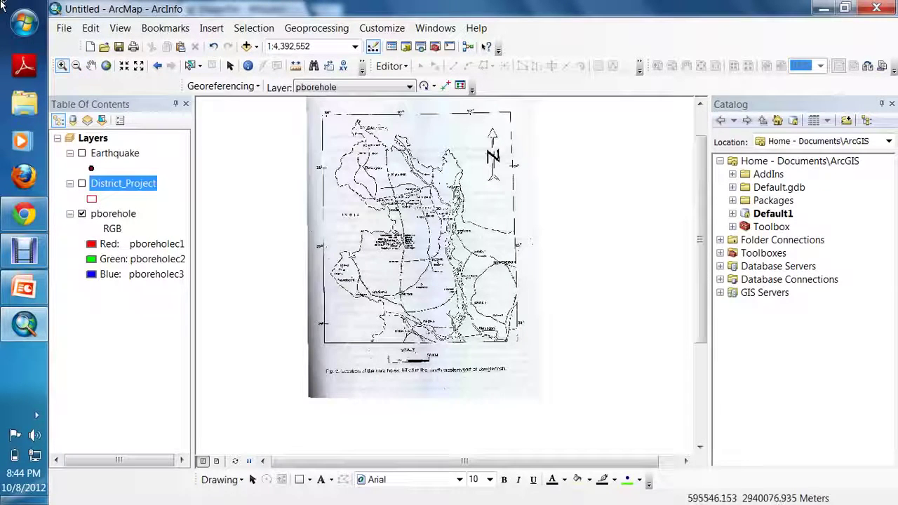
drag(307, 102, 581, 425)
drag(583, 423, 540, 362)
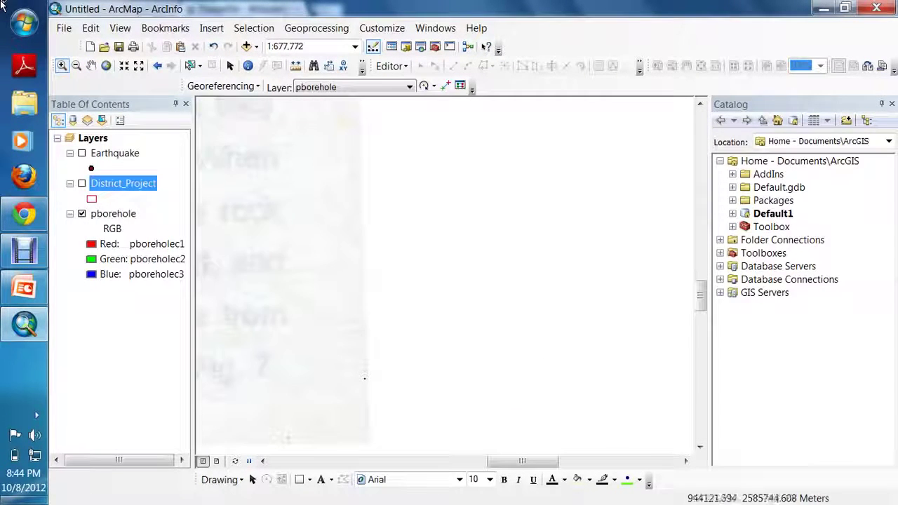
click(106, 65)
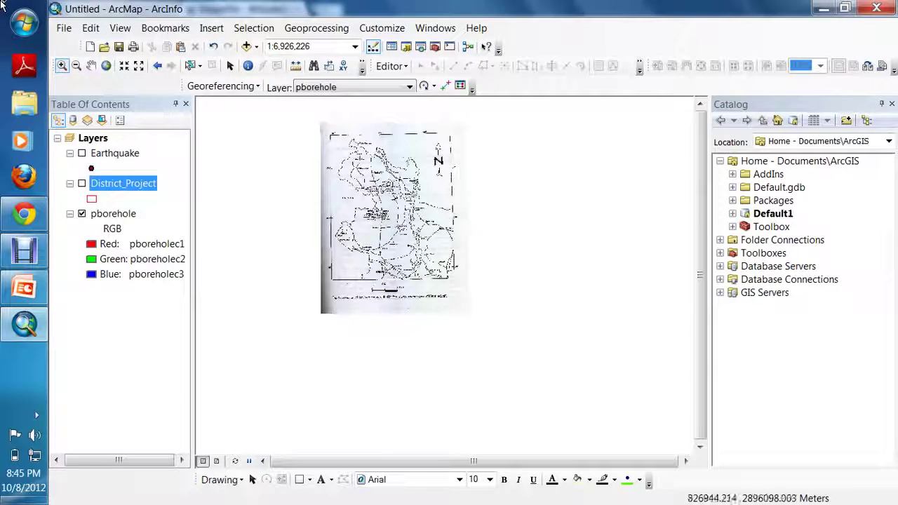
drag(305, 114, 519, 321)
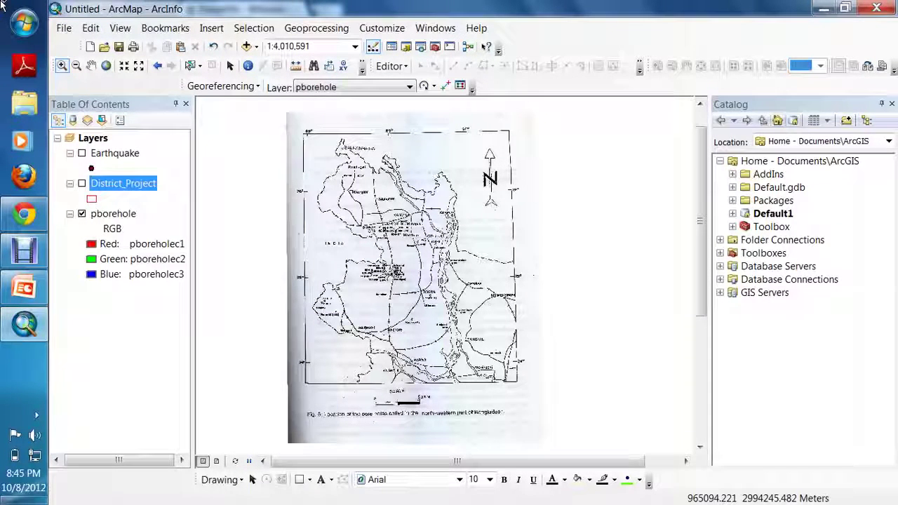
Minimize ArcMap and launch ArcCatalog 10 from the installed ArcGIS programs.
click(720, 240)
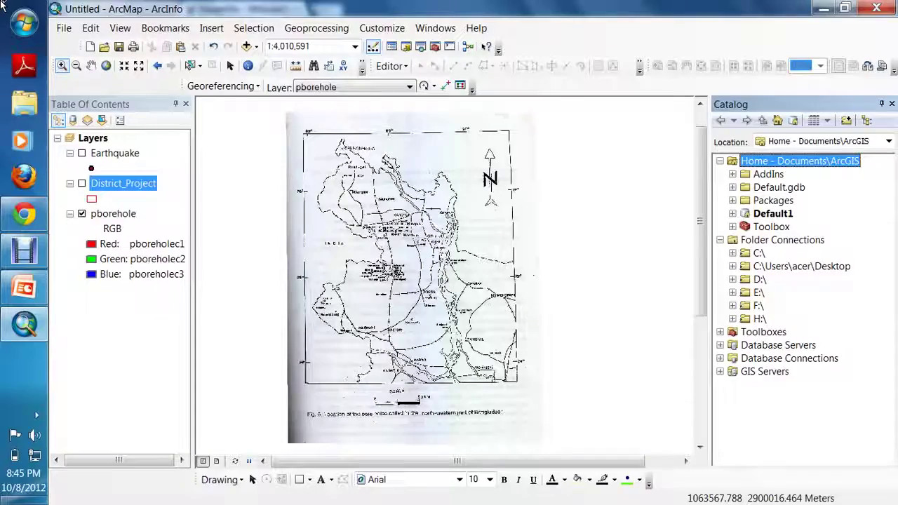
click(823, 8)
click(25, 23)
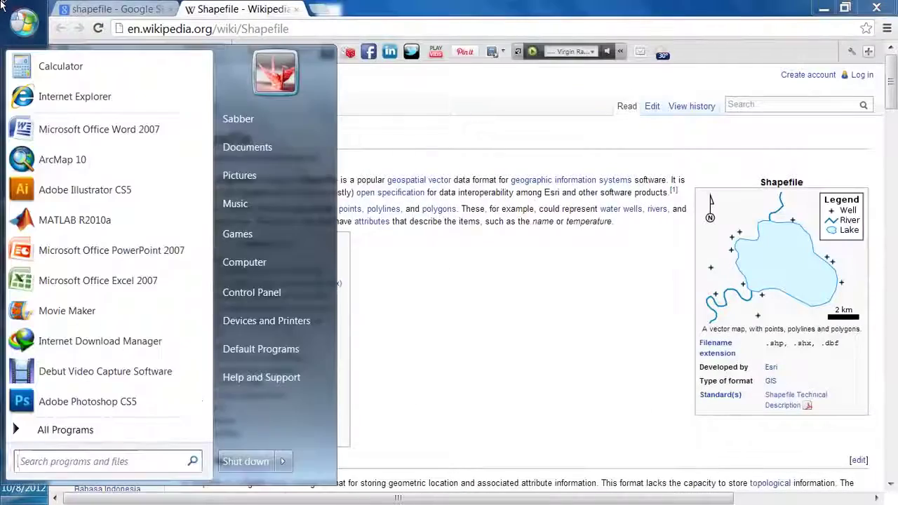
click(64, 429)
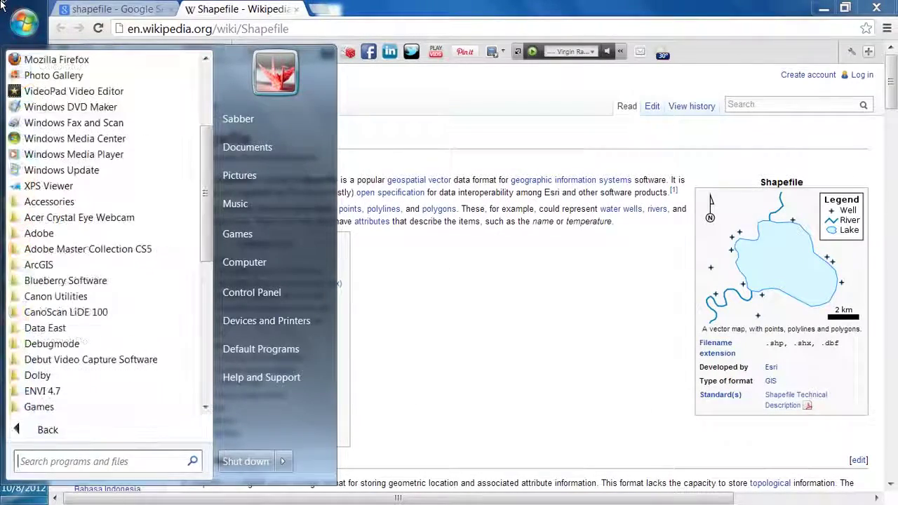
key(Up)
key(Return)
key(Down)
key(Down)
key(Up)
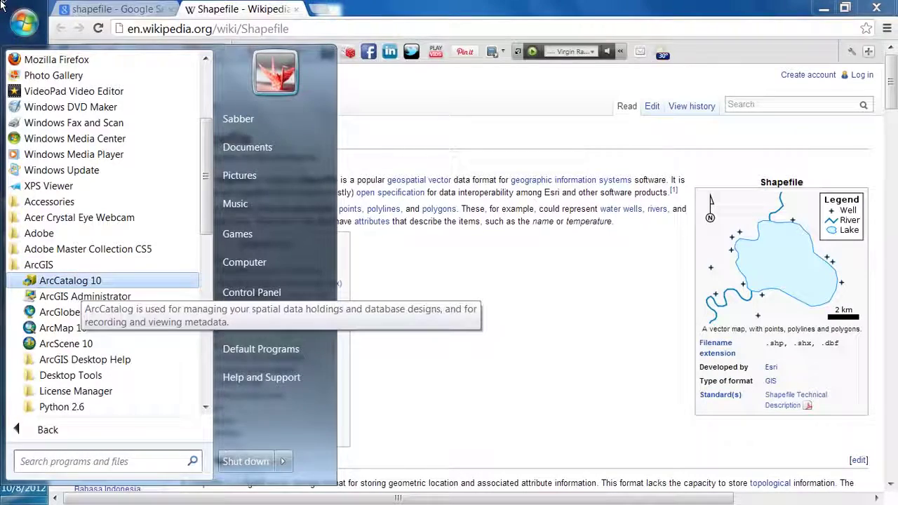
click(81, 281)
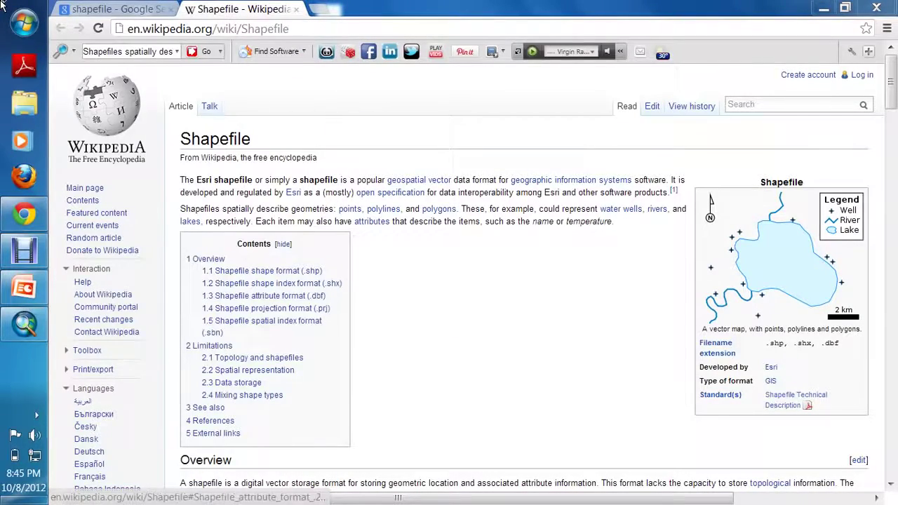
key(super+d)
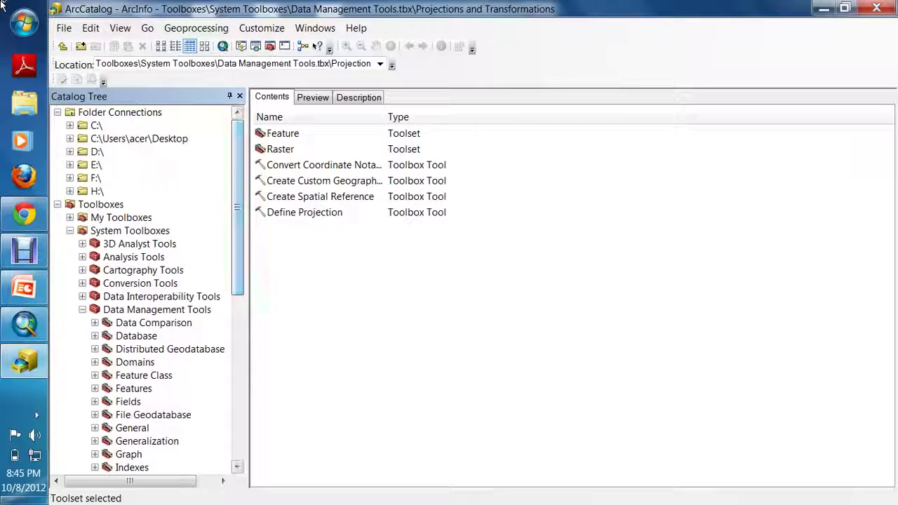
Collapse System Toolboxes and Toolboxes in the catalog tree and list the contents of Folder Connections.
click(70, 230)
click(57, 204)
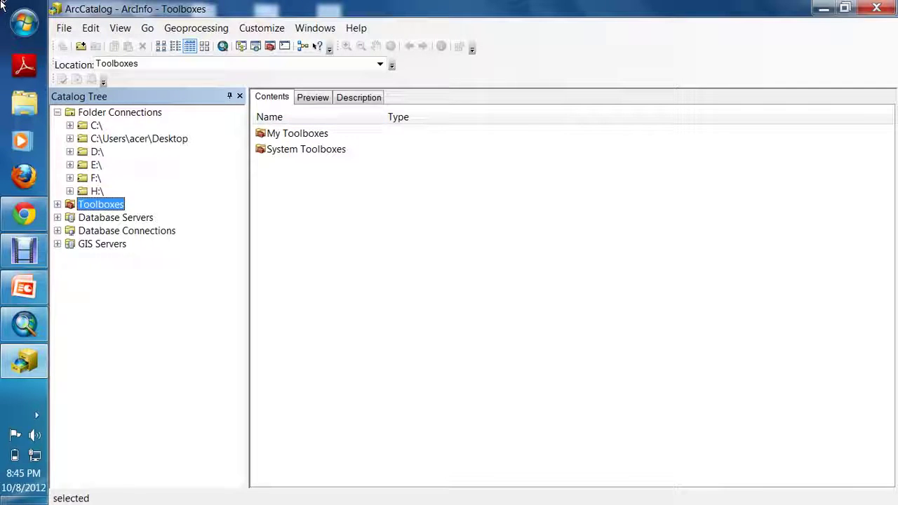
key(Home)
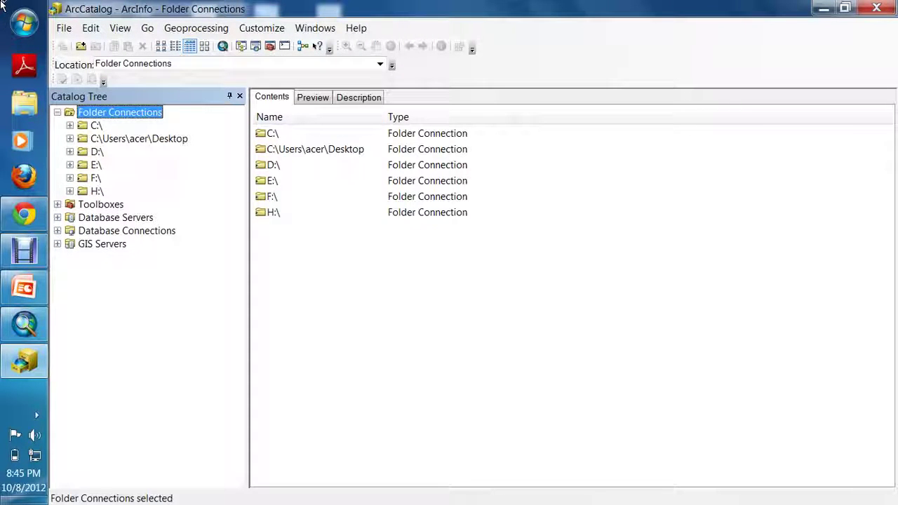
key(Tab)
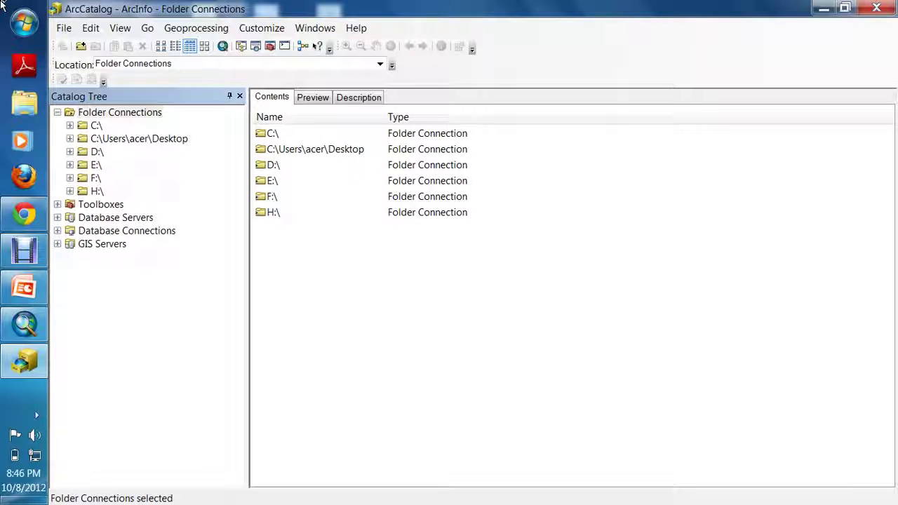
key(alt)
key(alt)
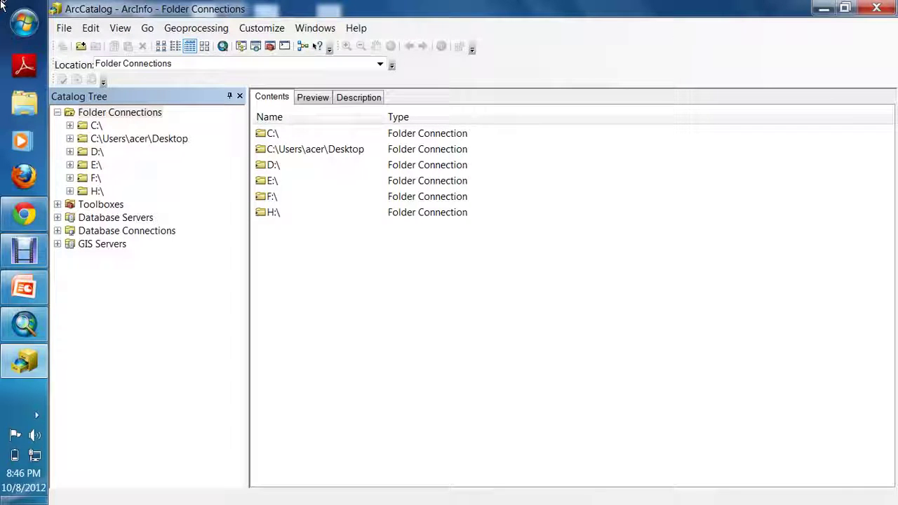
Browse through the C:\Users\acer\Desktop folder connection into the projectedData folder.
double_click(315, 149)
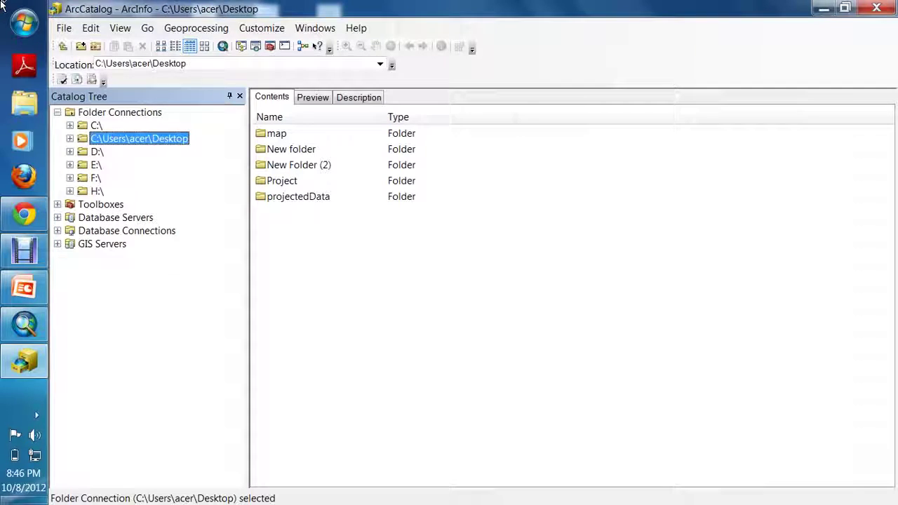
right_click(318, 225)
key(Escape)
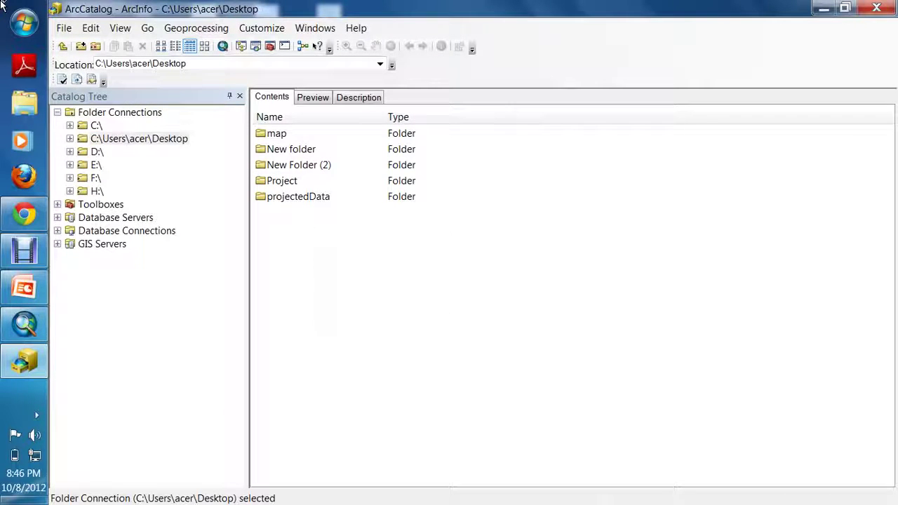
key(End)
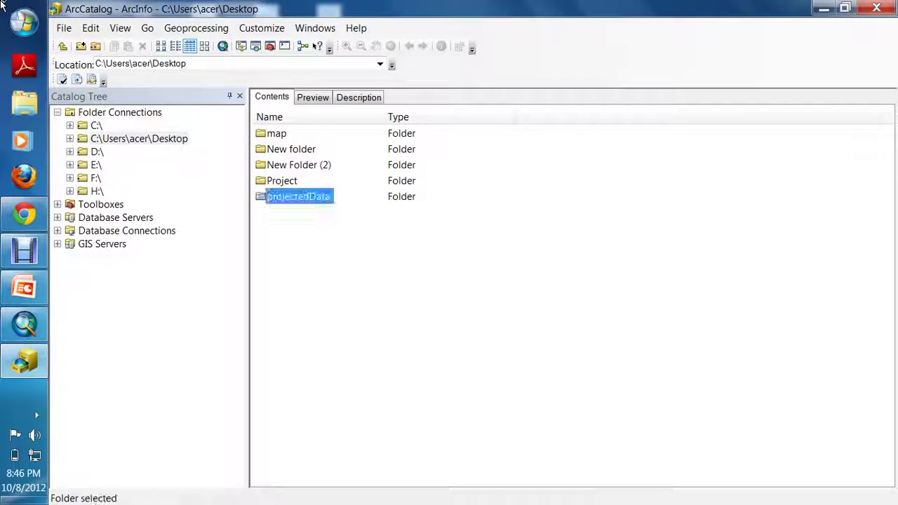
key(Return)
Create a folder named Shapefiles inside projectedData and open it.
right_click(313, 222)
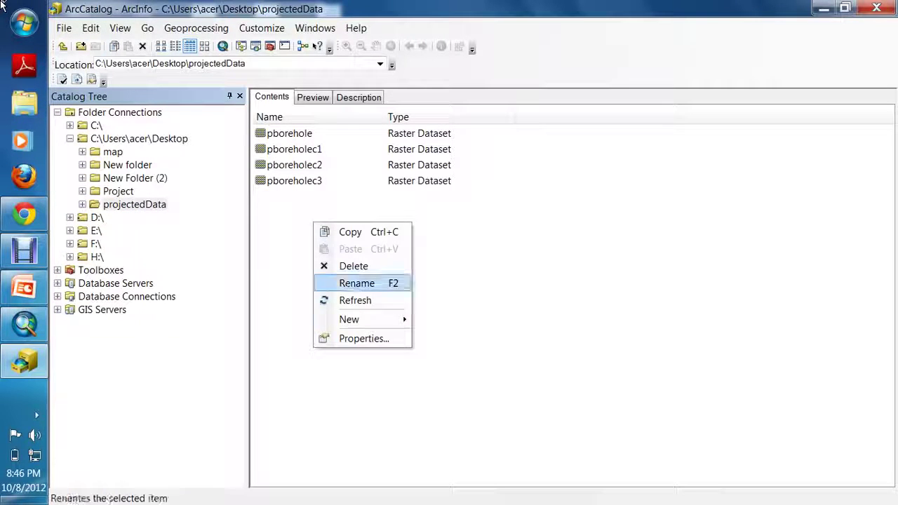
mouse_move(362, 319)
key(Down)
key(Down)
key(Down)
key(Up)
key(Up)
key(Return)
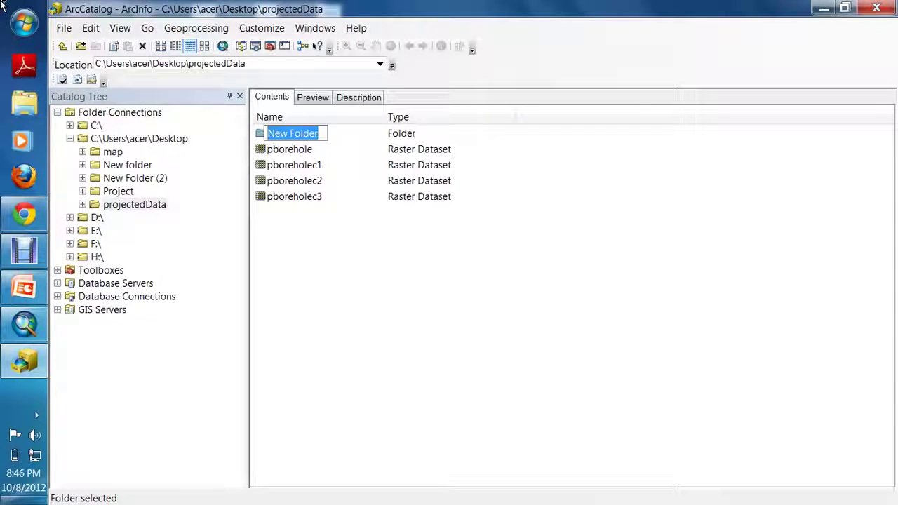
text(S)
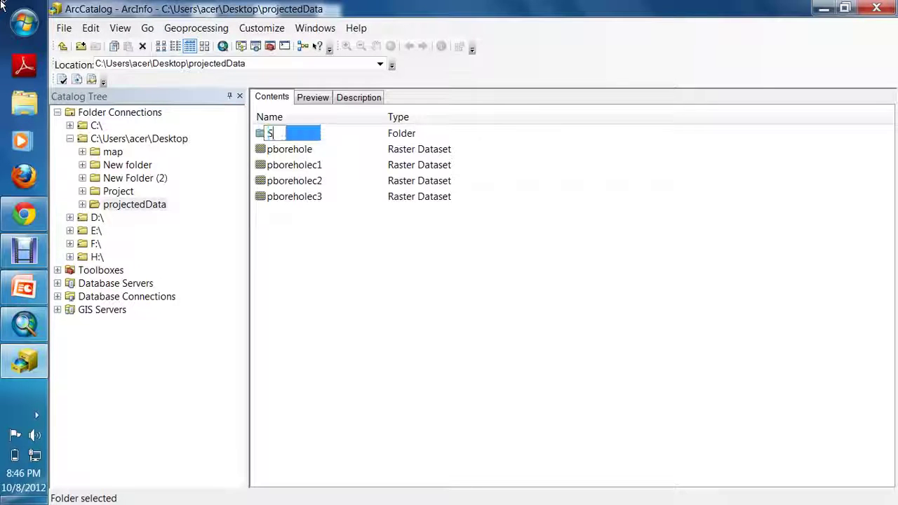
text(hapefiles)
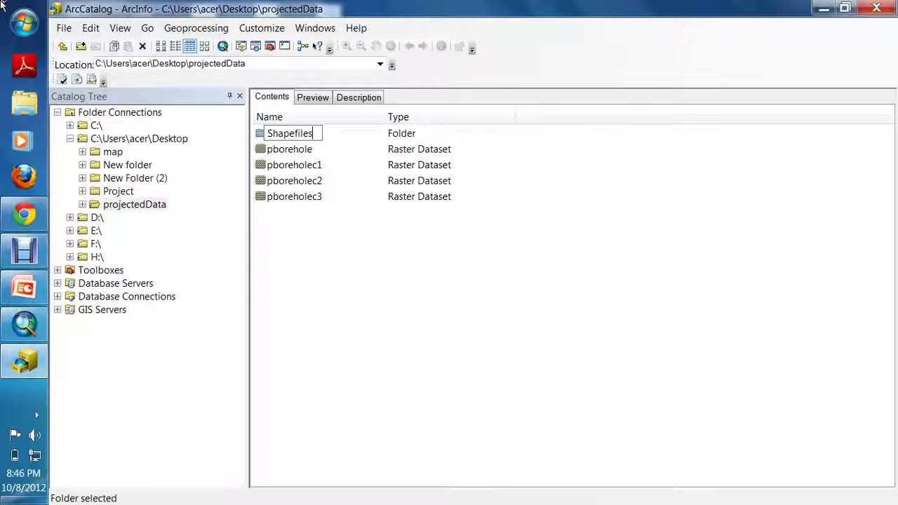
key(Return)
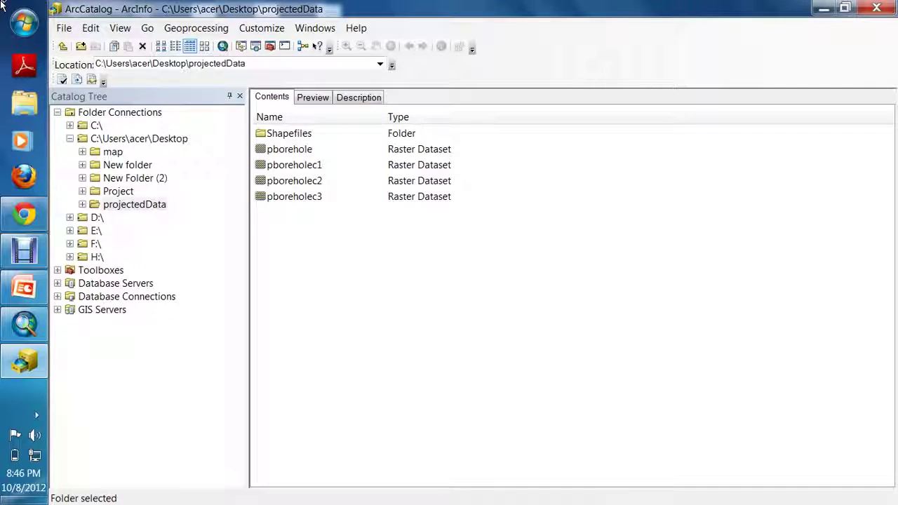
double_click(288, 133)
right_click(364, 153)
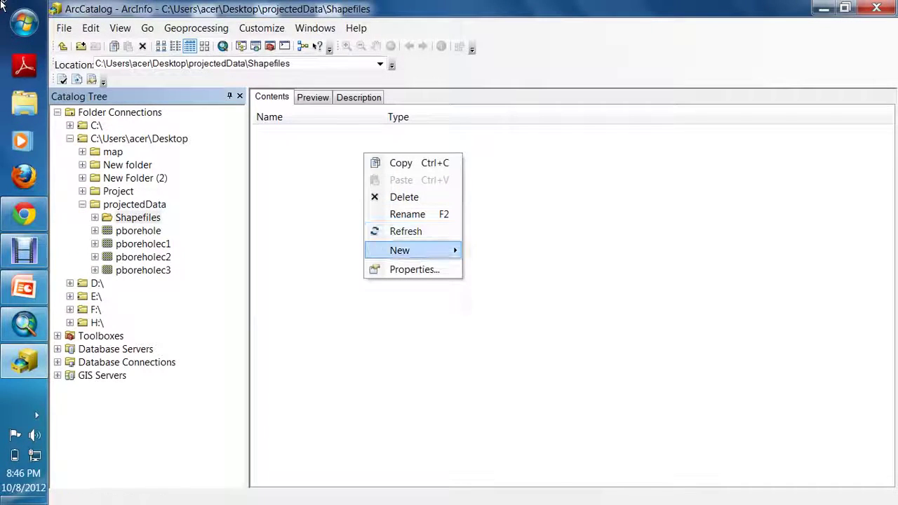
Switch to ArcMap to review the full borehole map, and return to ArcCatalog.
click(24, 324)
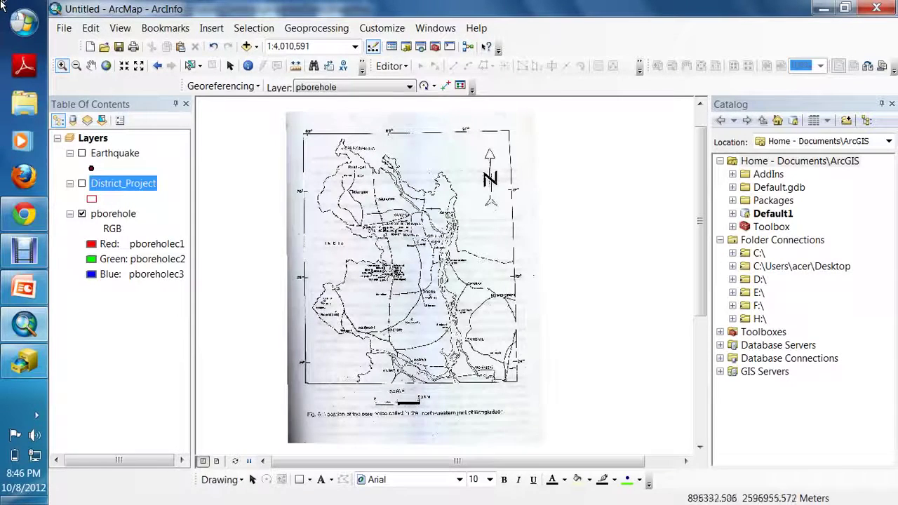
scroll(262, 200, down, 1)
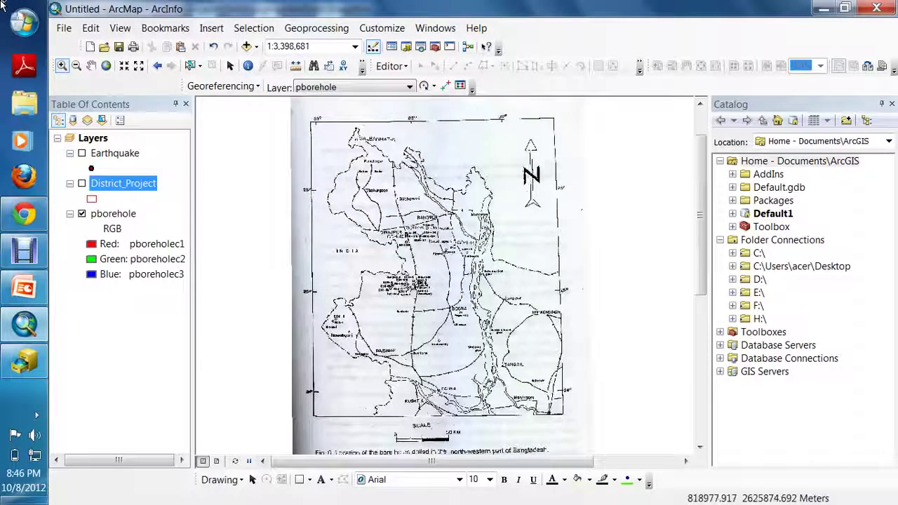
scroll(444, 279, down, 1)
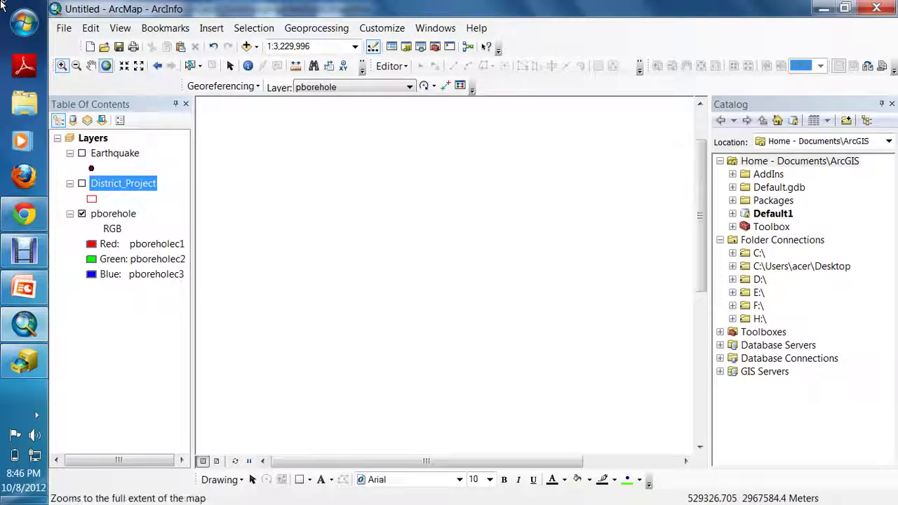
click(106, 66)
click(823, 7)
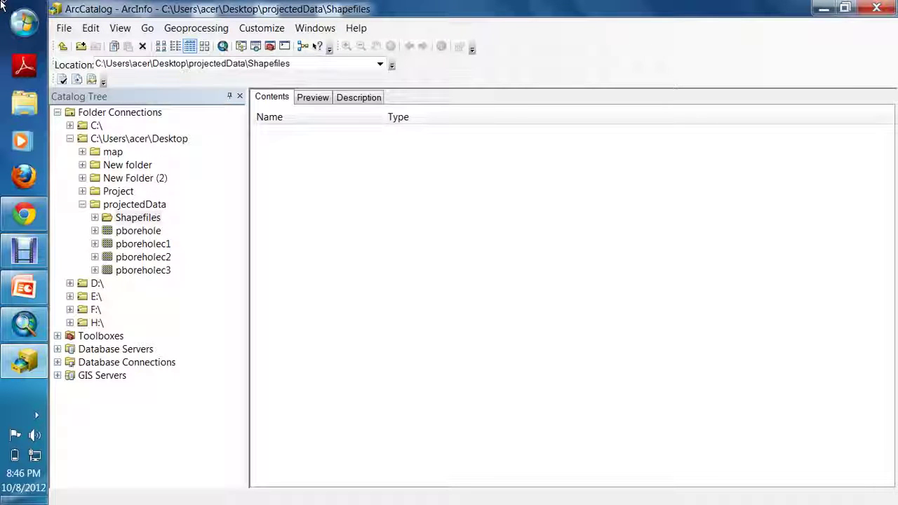
Start a new shapefile in the Shapefiles folder, named Borehole, with the Point feature type.
right_click(338, 209)
mouse_move(386, 307)
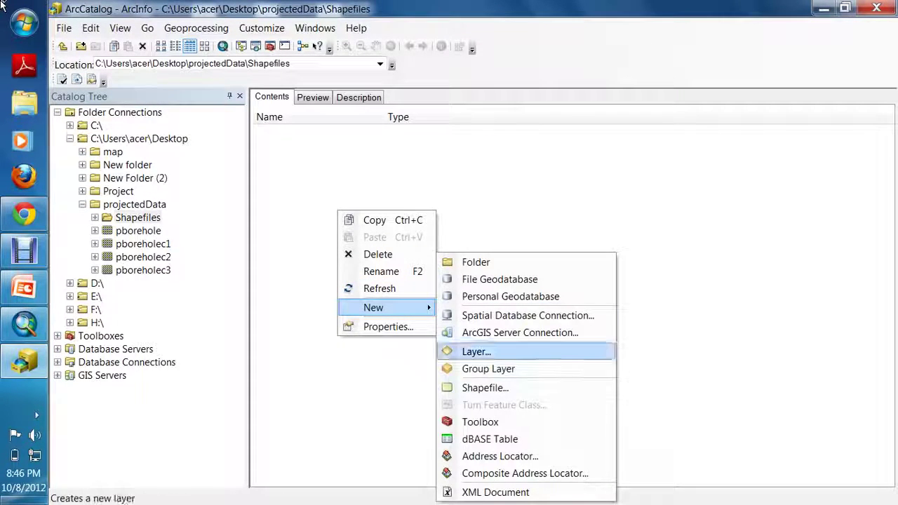
click(485, 387)
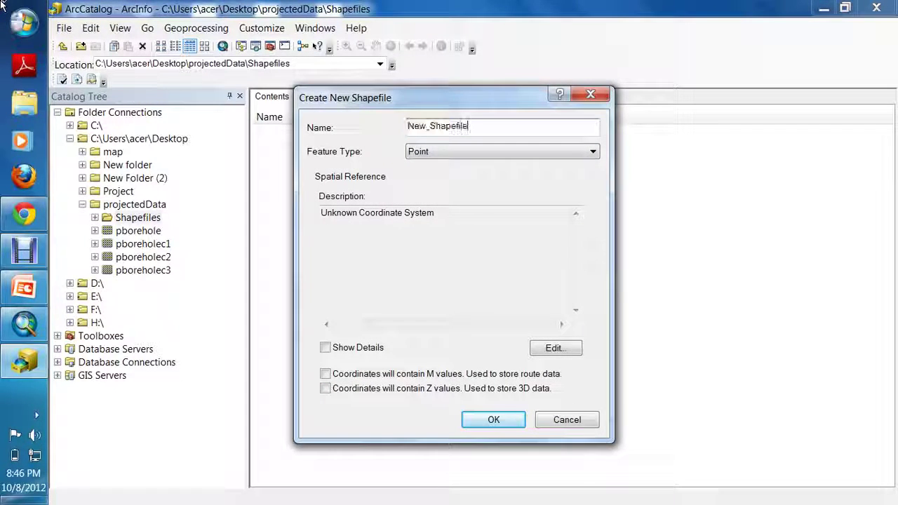
text(Bo)
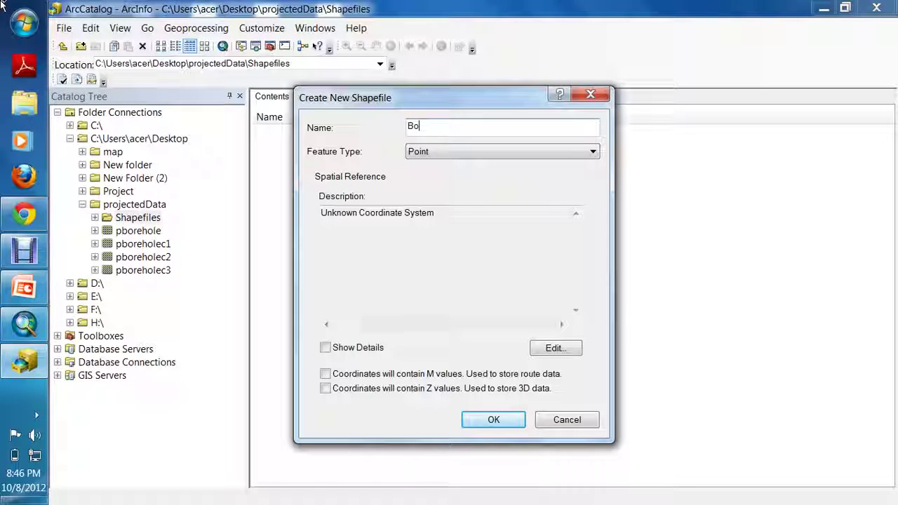
text(rehole)
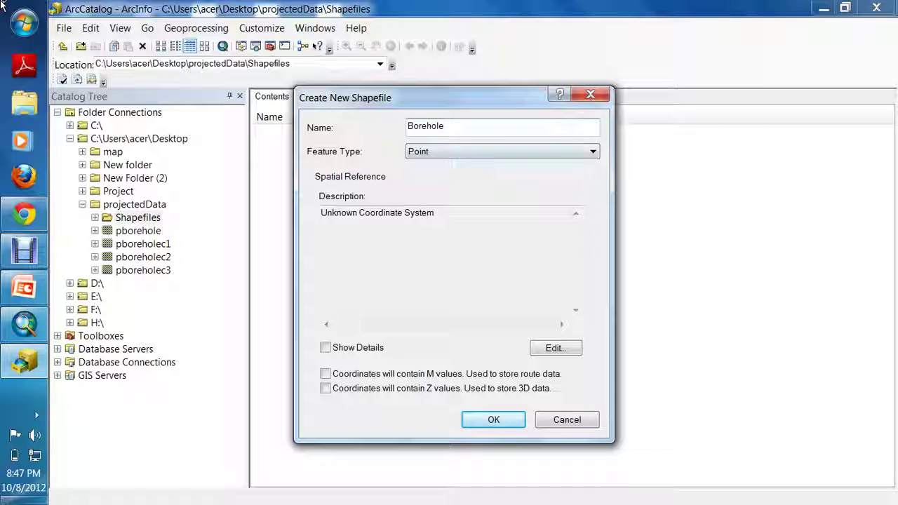
key(Tab)
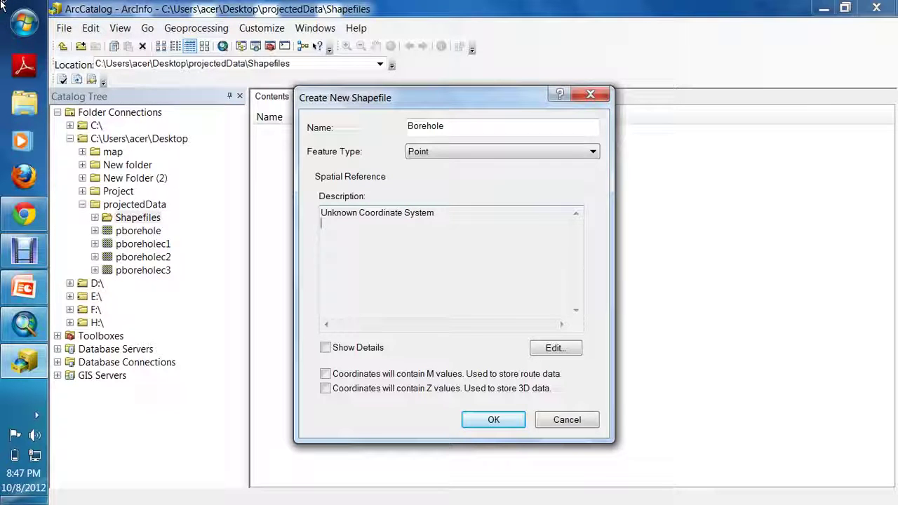
Set the Borehole shapefile's spatial reference to the predefined geographic coordinate system WGS 1984.prj from the World folder.
mouse_move(449, 97)
mouse_down()
mouse_move(467, 141)
mouse_move(459, 99)
mouse_up()
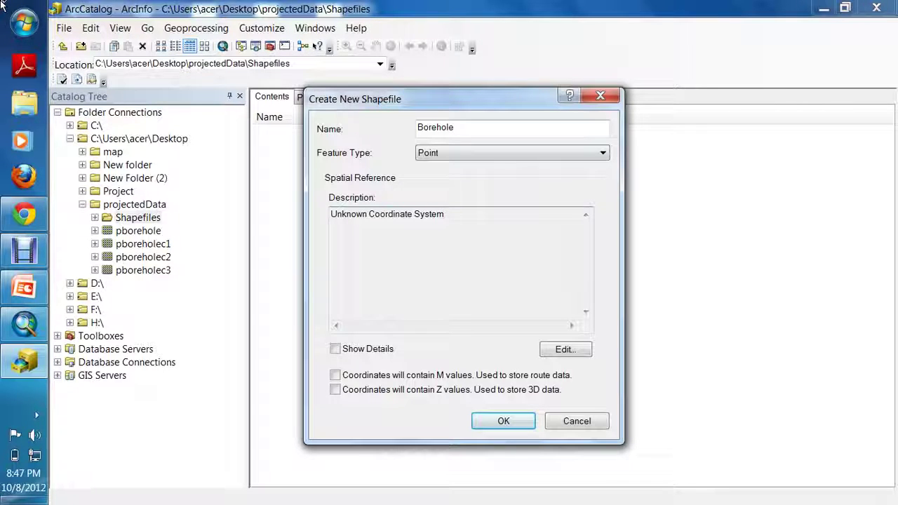
drag(445, 214, 331, 214)
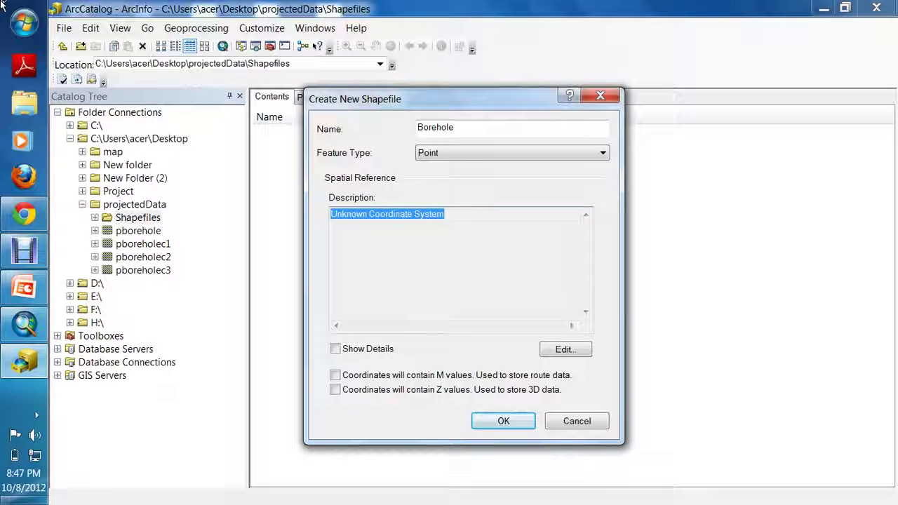
click(333, 224)
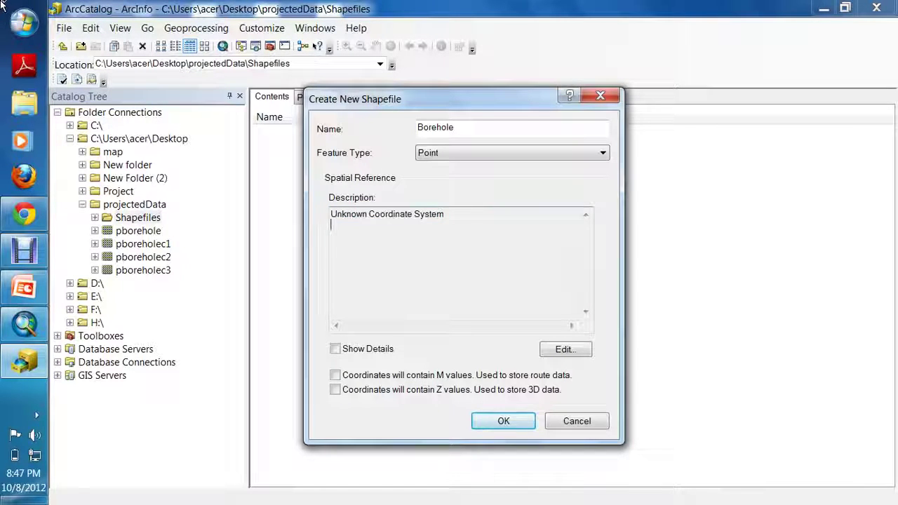
click(565, 349)
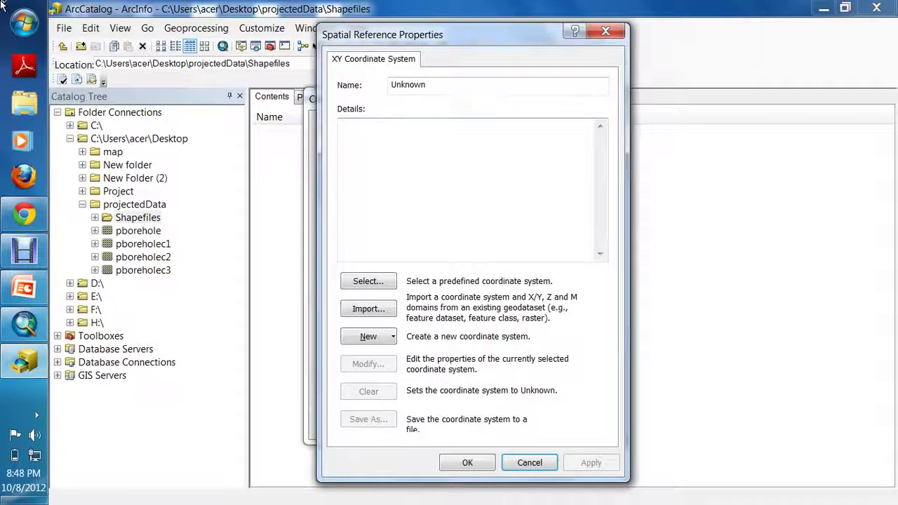
click(368, 282)
click(371, 175)
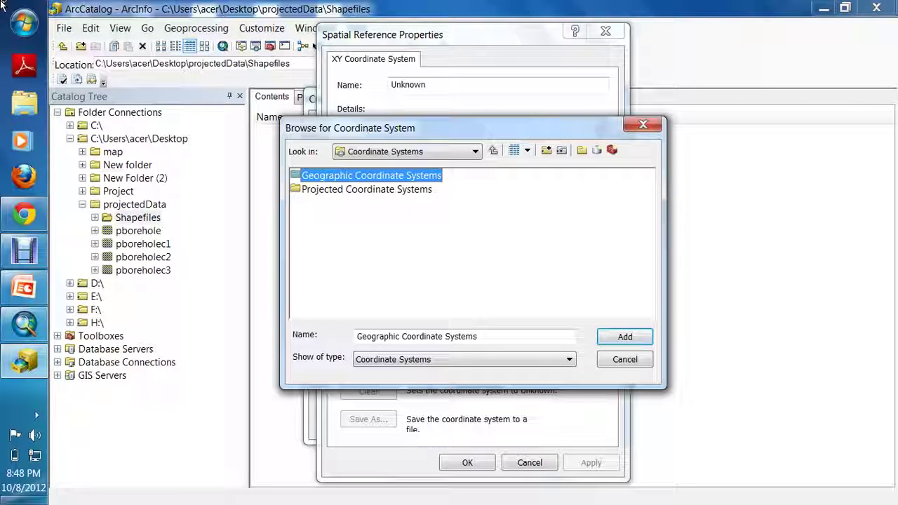
key(Return)
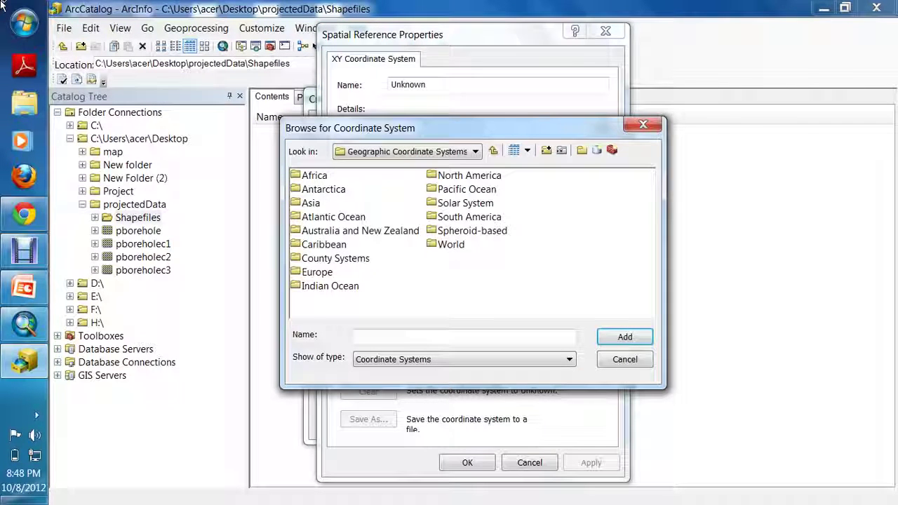
mouse_move(477, 128)
mouse_down()
mouse_move(491, 234)
mouse_move(484, 192)
mouse_up()
double_click(457, 309)
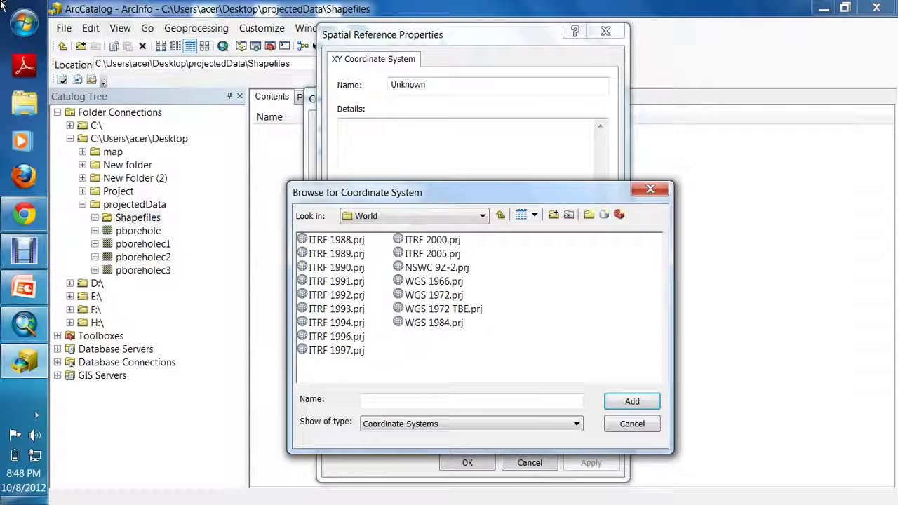
double_click(434, 323)
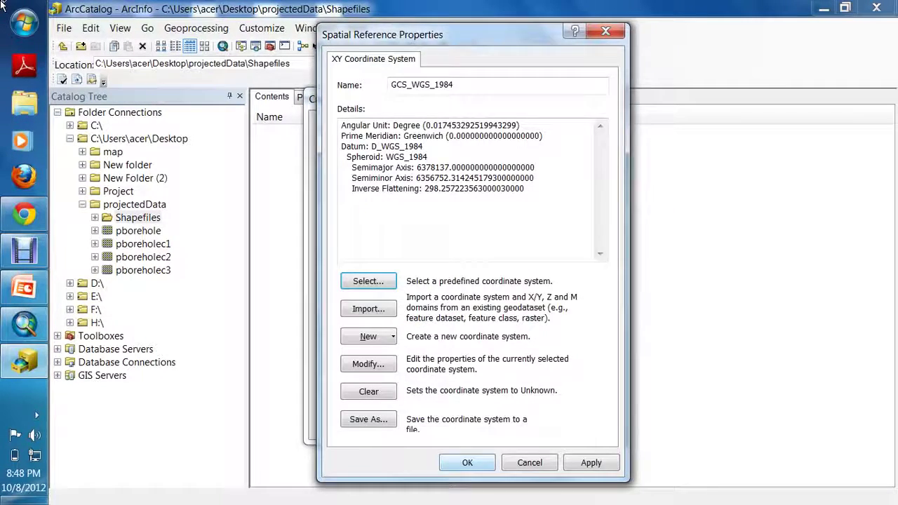
key(Return)
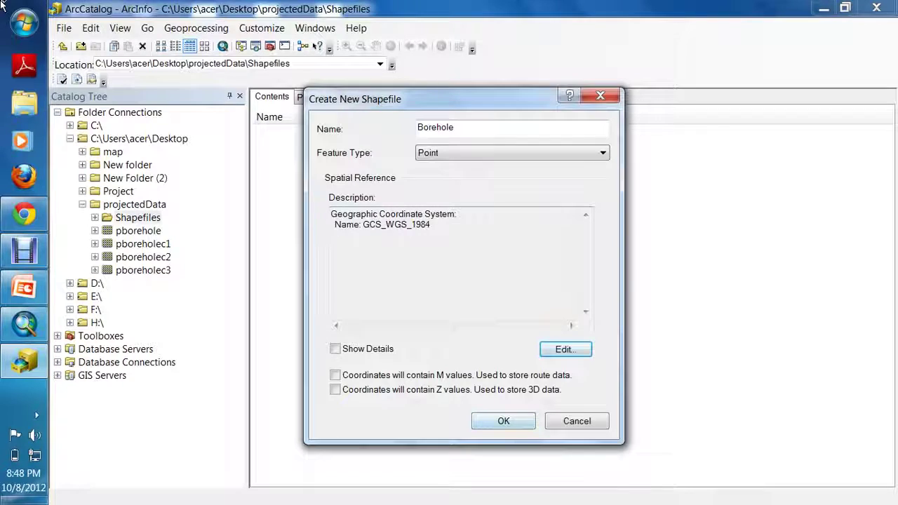
Check the coordinate system description and create the Borehole shapefile.
drag(332, 214, 459, 214)
click(331, 245)
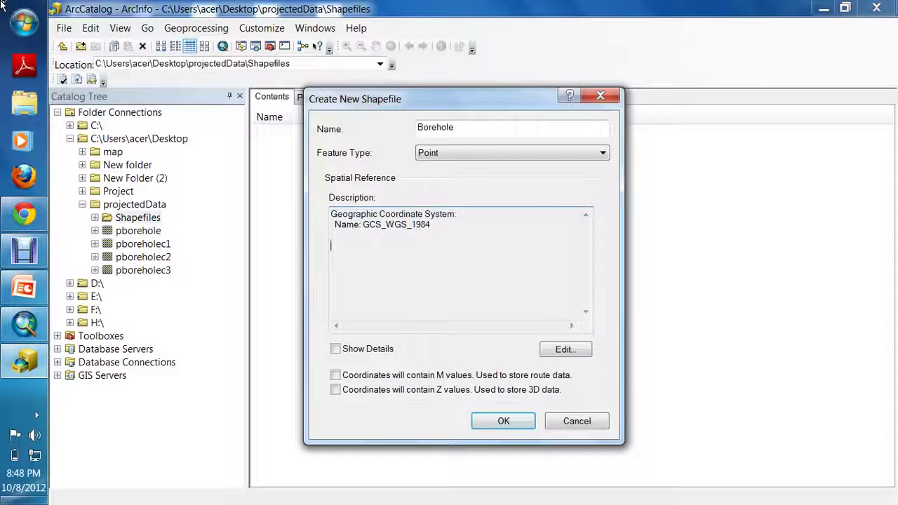
key(shift+Left)
key(shift+Left)
key(shift+Left)
key(shift+Left)
key(shift+Left)
key(shift+Left)
key(shift+Left)
key(shift+Left)
key(shift+Left)
key(shift+Left)
key(shift+Left)
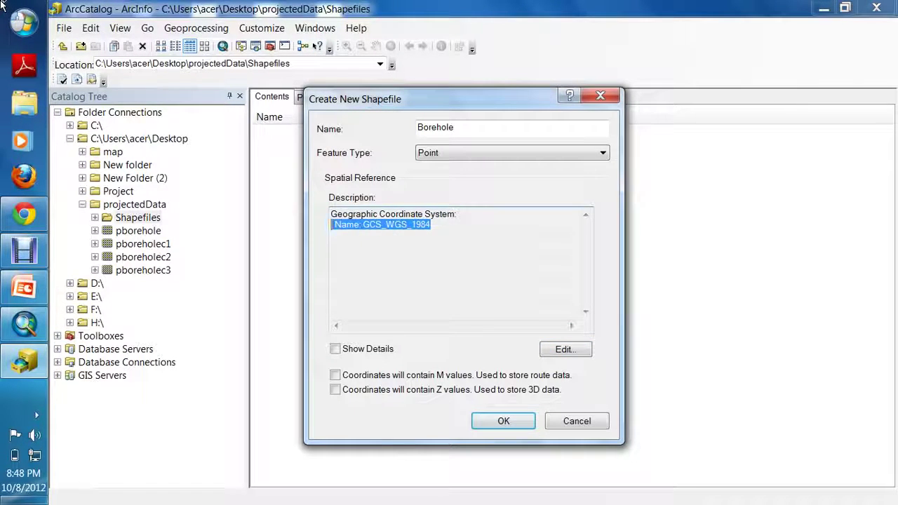
key(Right)
key(Return)
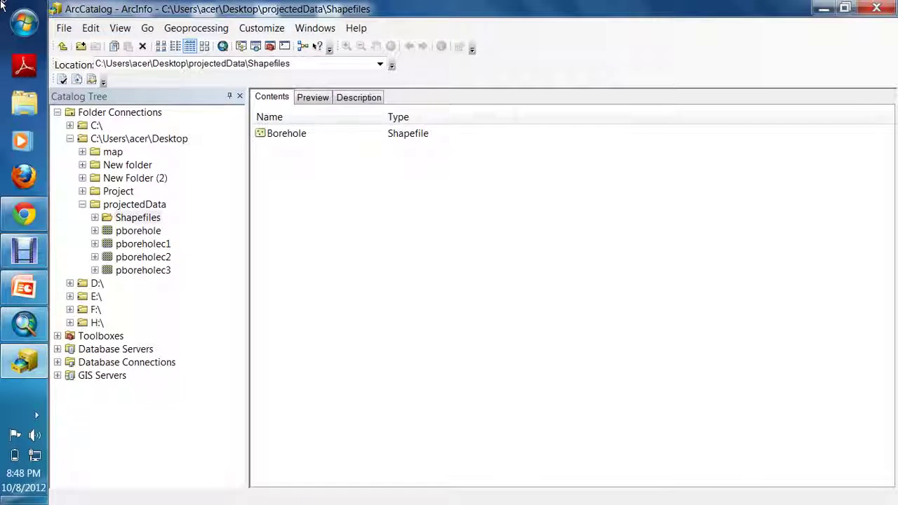
Start a second shapefile in the same folder, named RailLine, with the Polyline feature type.
right_click(373, 182)
mouse_move(422, 277)
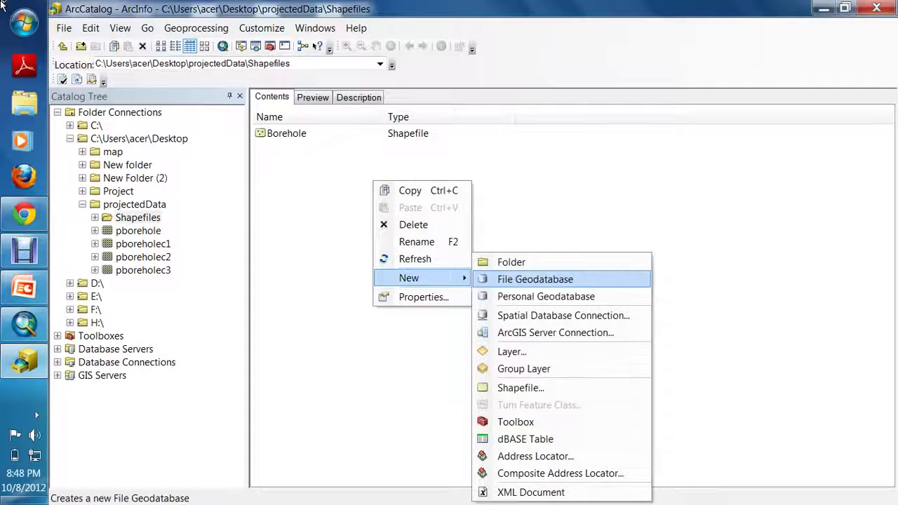
click(521, 387)
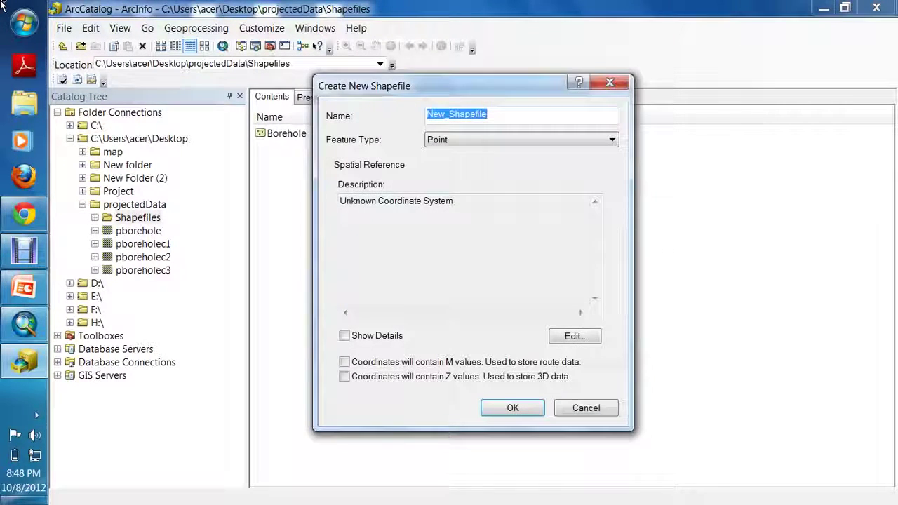
key(BackSpace)
text(RailLine)
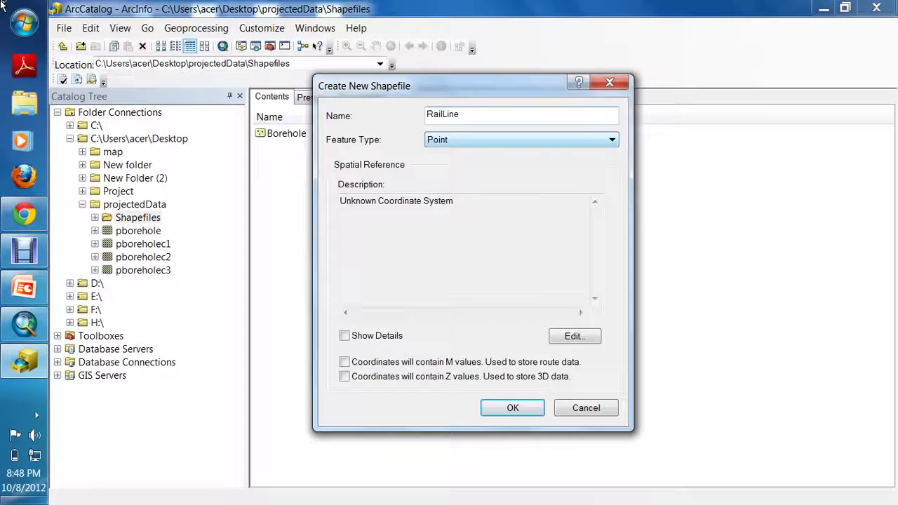
key(Tab)
key(alt+Down)
key(Down)
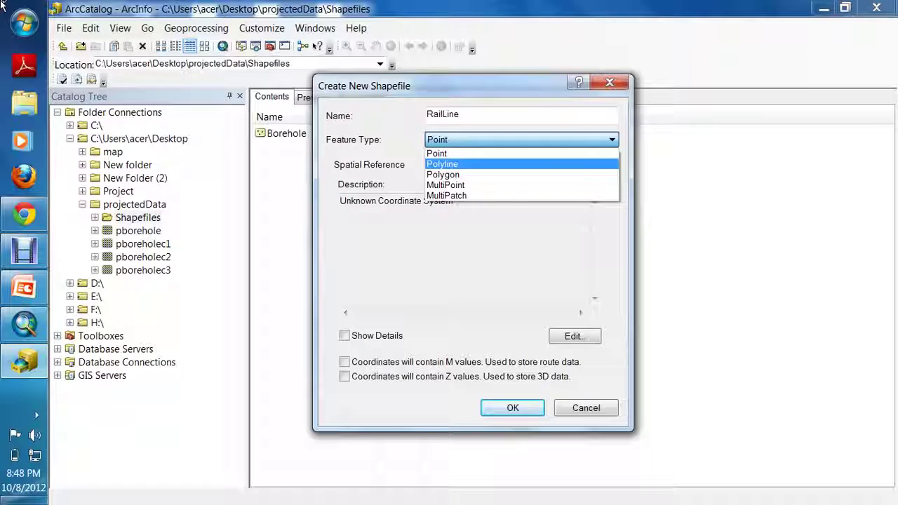
key(Return)
Assign the World geographic coordinate system WGS 1984.prj to RailLine and create the shapefile.
key(Tab)
key(Tab)
key(Return)
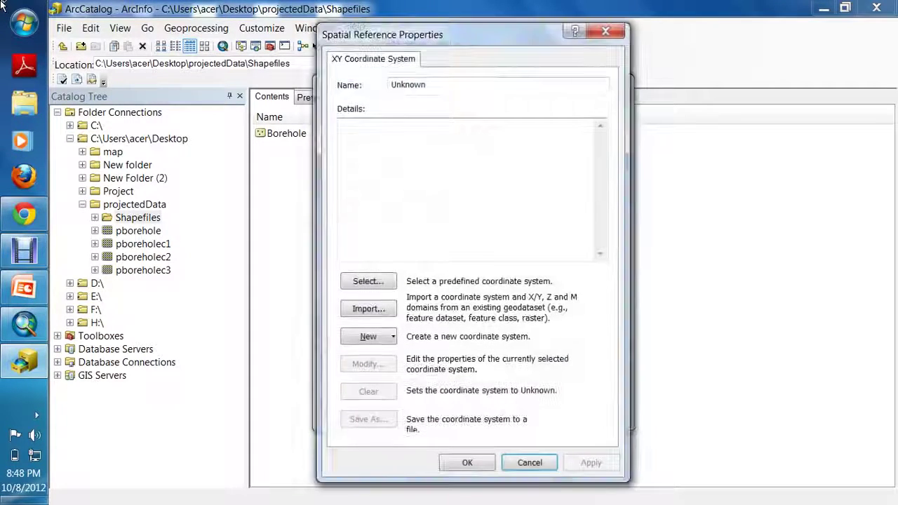
key(Tab)
key(Return)
key(Down)
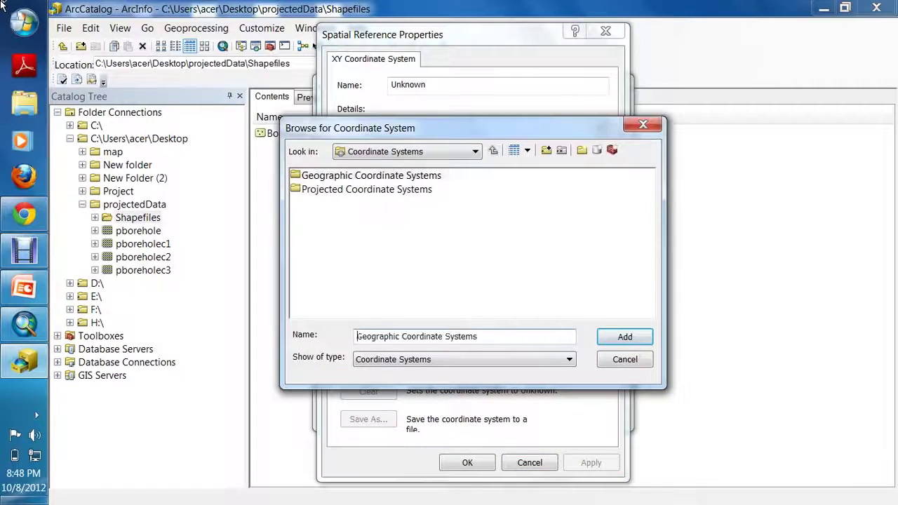
key(Return)
key(w)
key(Return)
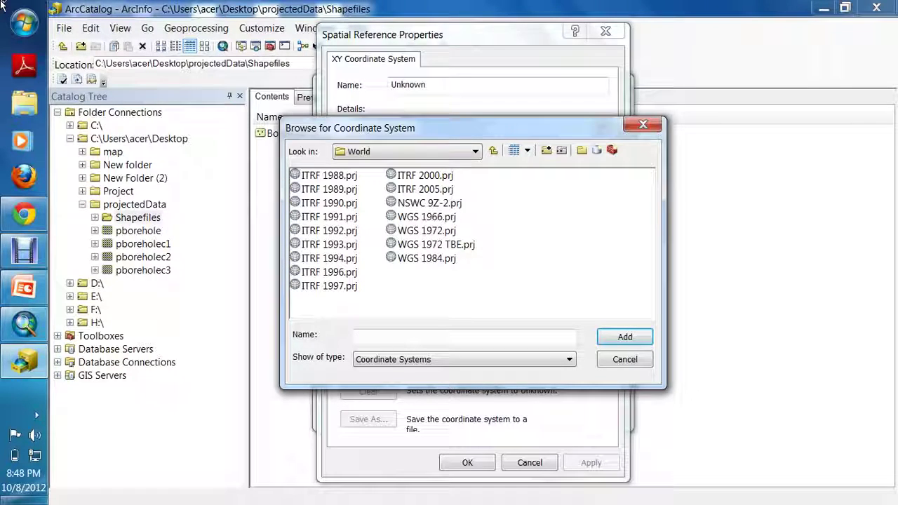
key(End)
key(Return)
key(Return)
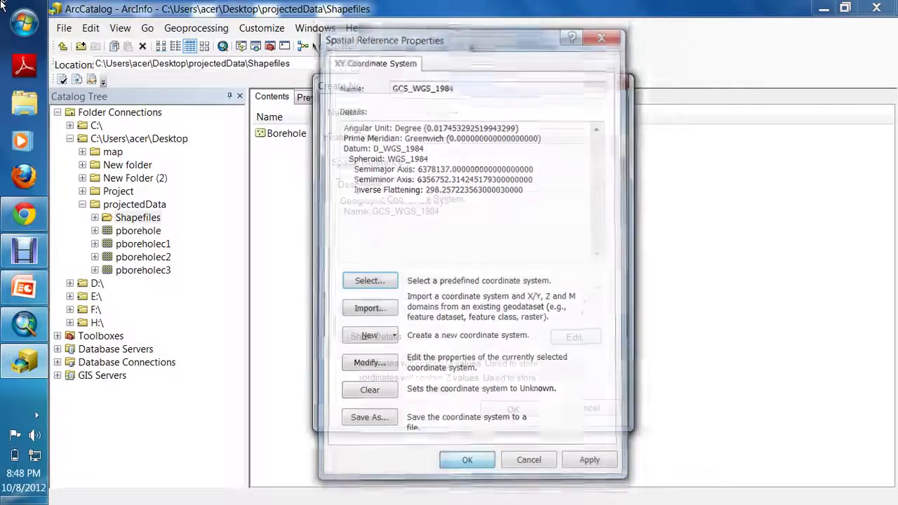
key(Return)
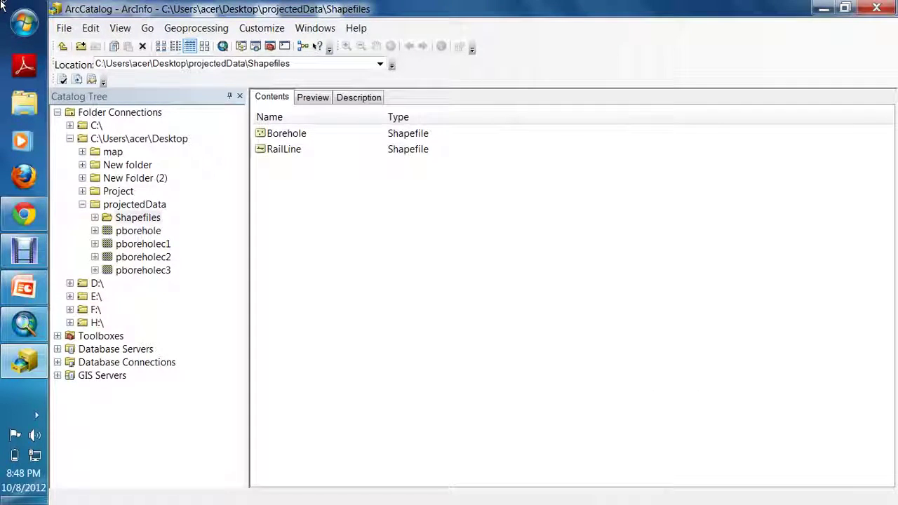
drag(310, 185, 421, 130)
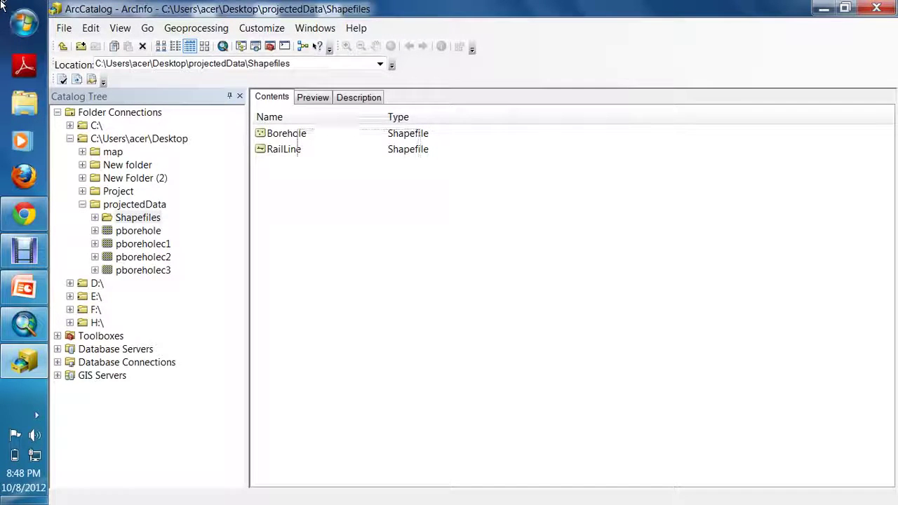
drag(258, 171, 378, 129)
click(378, 130)
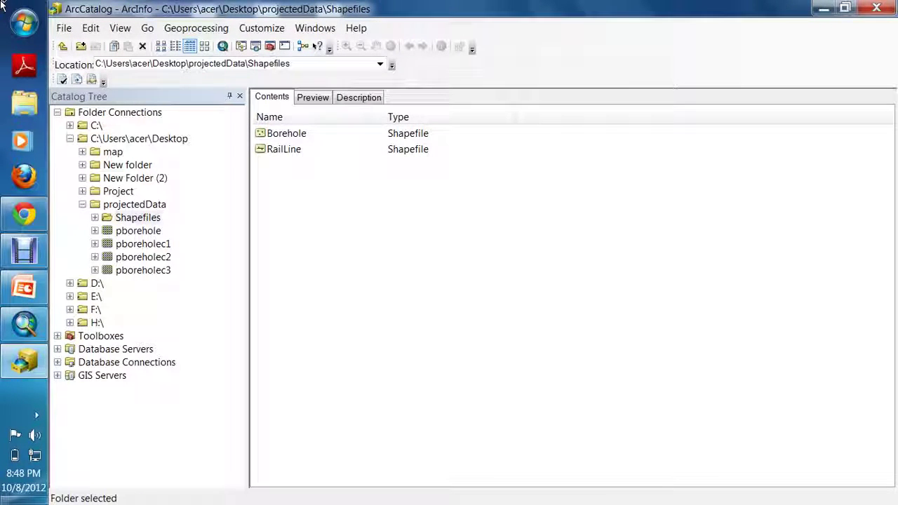
key(Down)
key(Down)
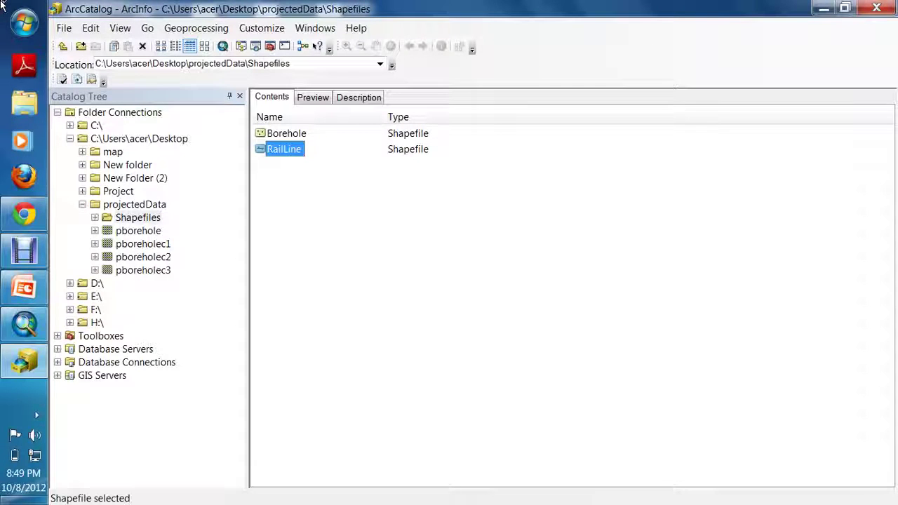
key(Escape)
mouse_move(266, 174)
mouse_down()
mouse_move(292, 159)
mouse_move(307, 123)
mouse_up()
key(Escape)
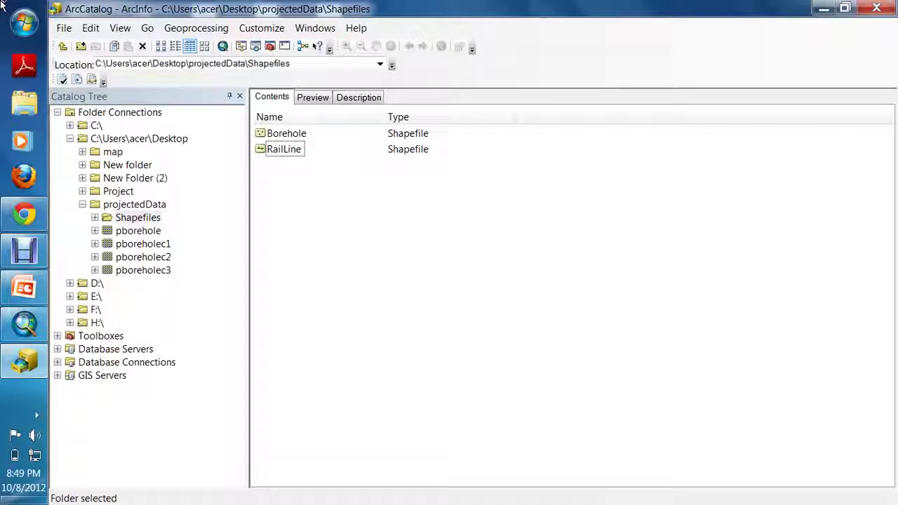
Create a folder named projectedShapefile inside the Shapefiles folder and open it.
right_click(315, 255)
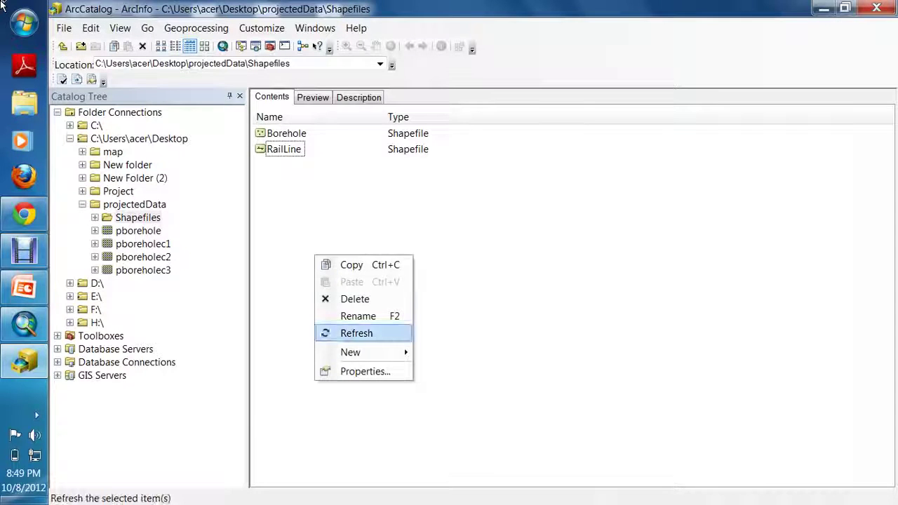
mouse_move(358, 352)
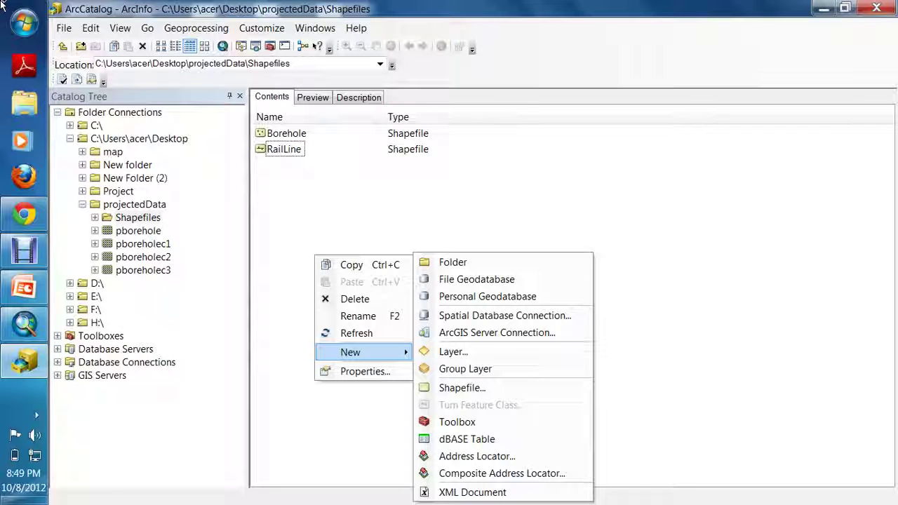
key(Right)
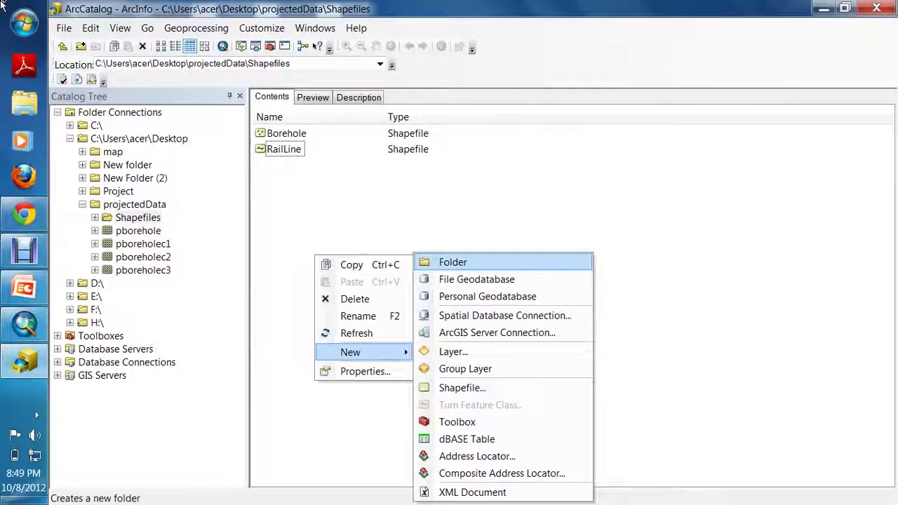
key(Return)
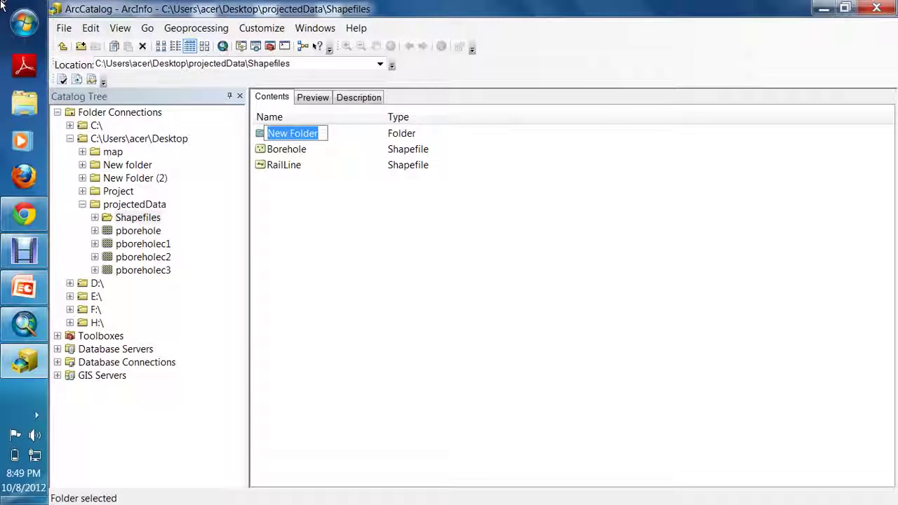
text(projecte)
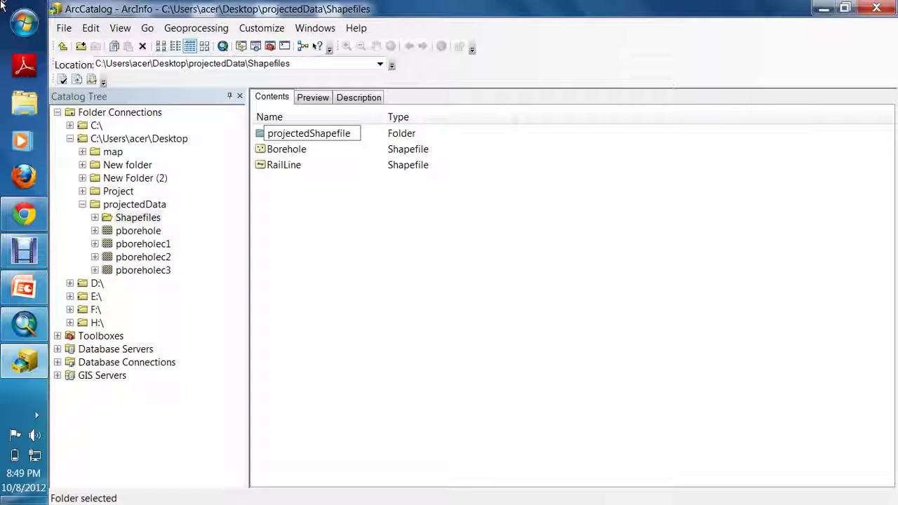
text(dShapefile)
key(Return)
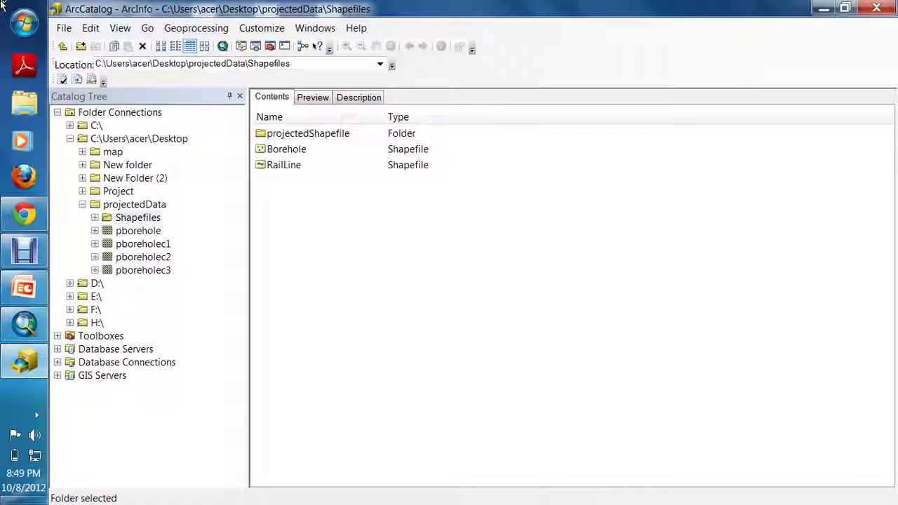
key(Return)
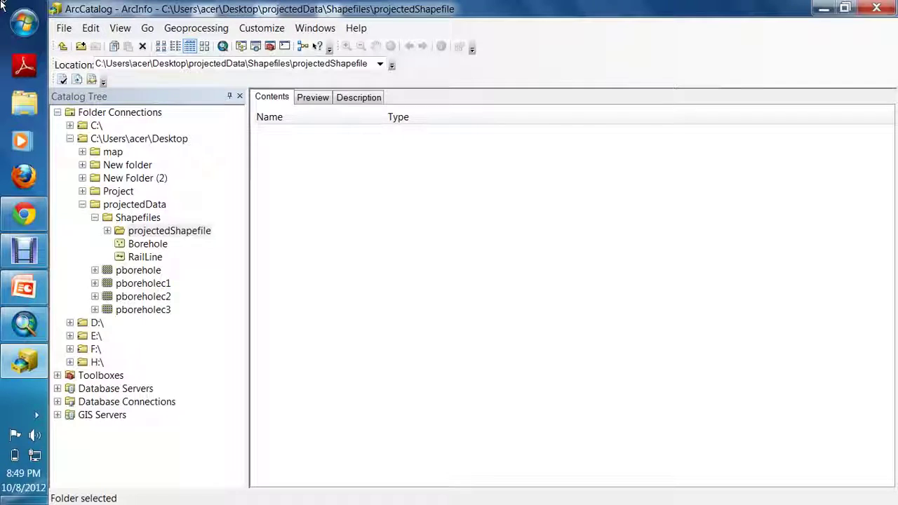
Collapse the folder connections and open the Project tool from Data Management Tools, Projections and Transformations, Feature.
click(70, 138)
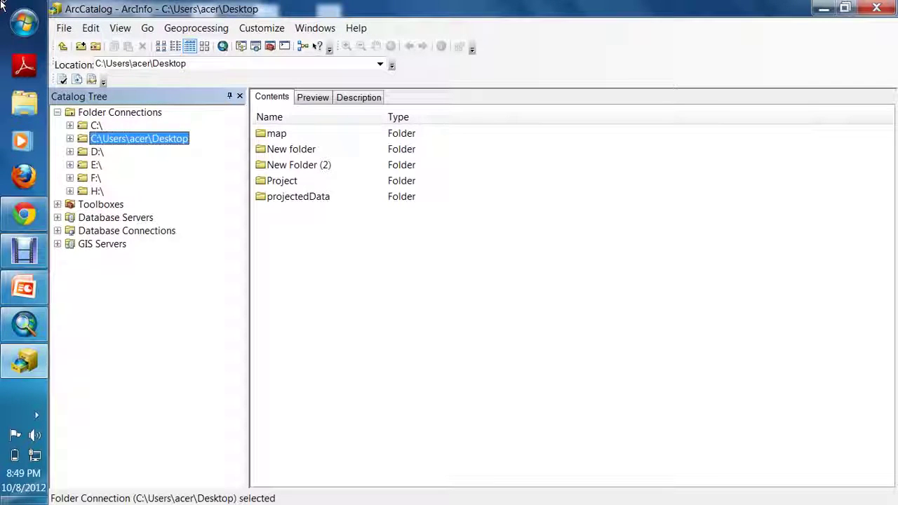
key(Left)
key(Left)
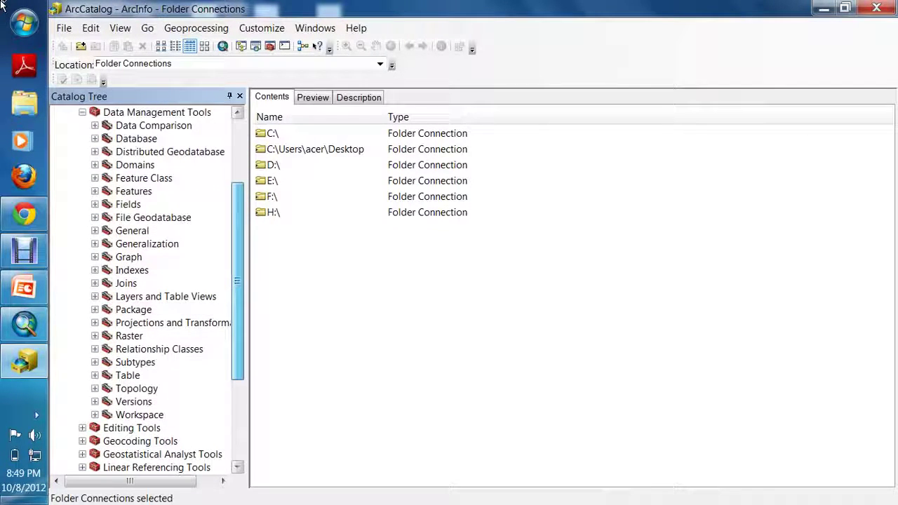
mouse_move(238, 282)
mouse_down()
mouse_move(237, 253)
mouse_move(237, 290)
mouse_up()
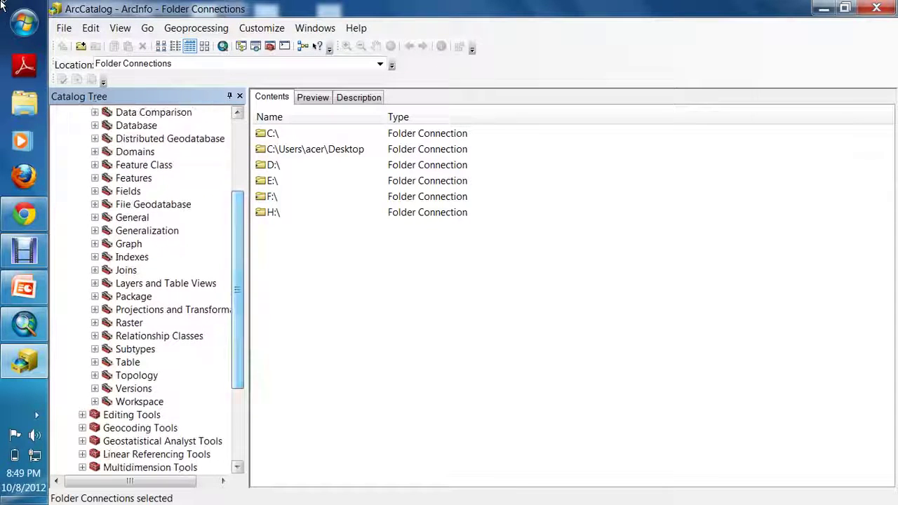
click(94, 309)
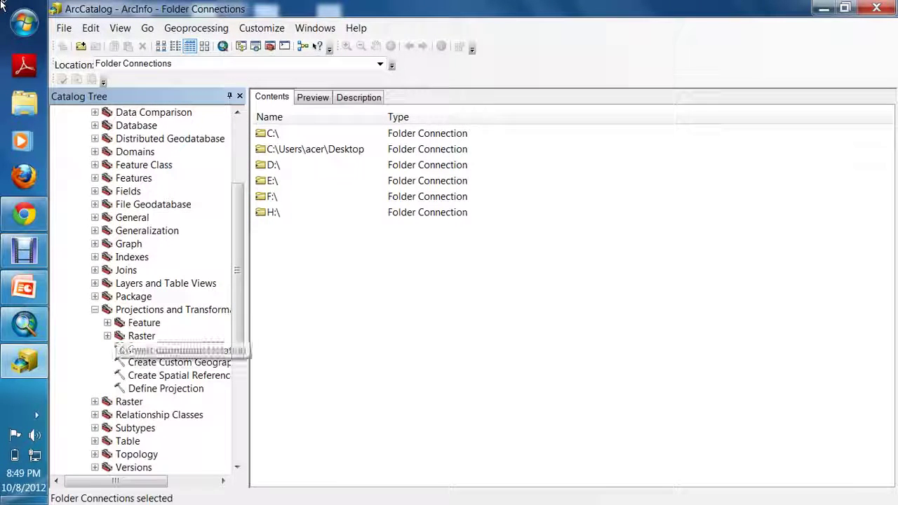
scroll(168, 349, down, 1)
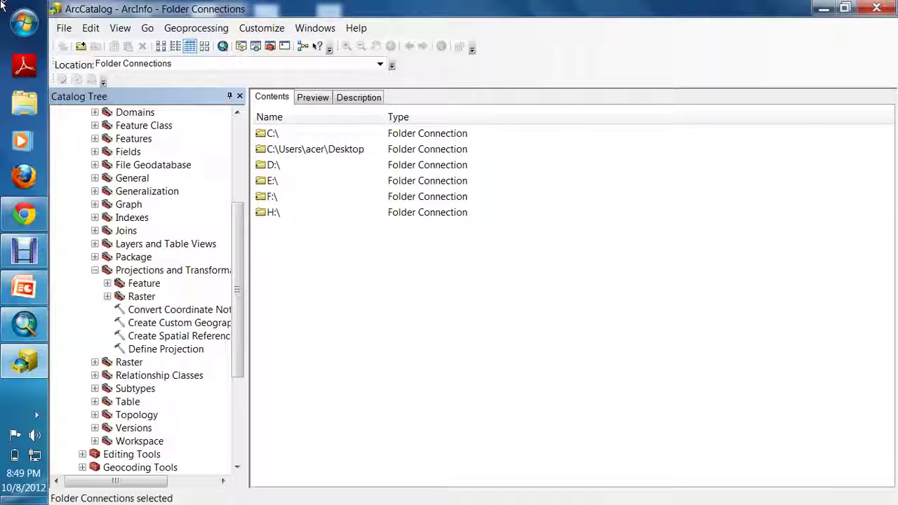
click(108, 284)
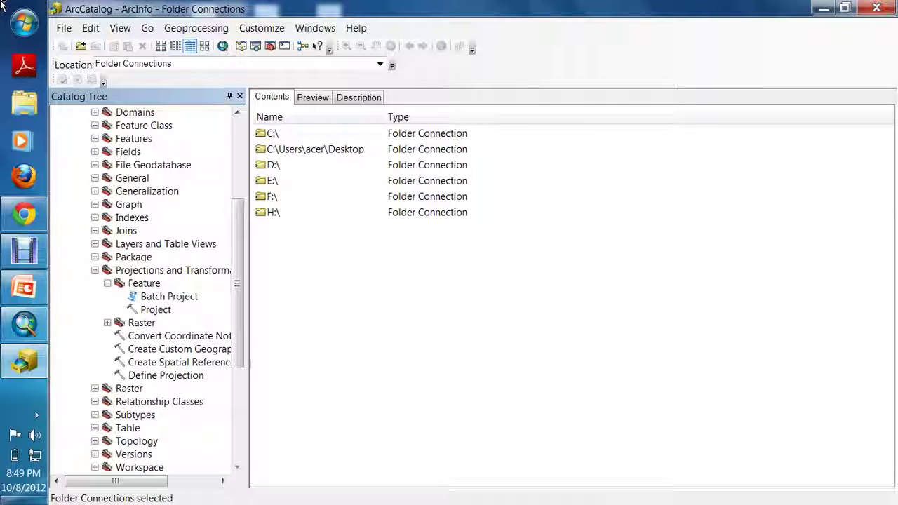
click(155, 310)
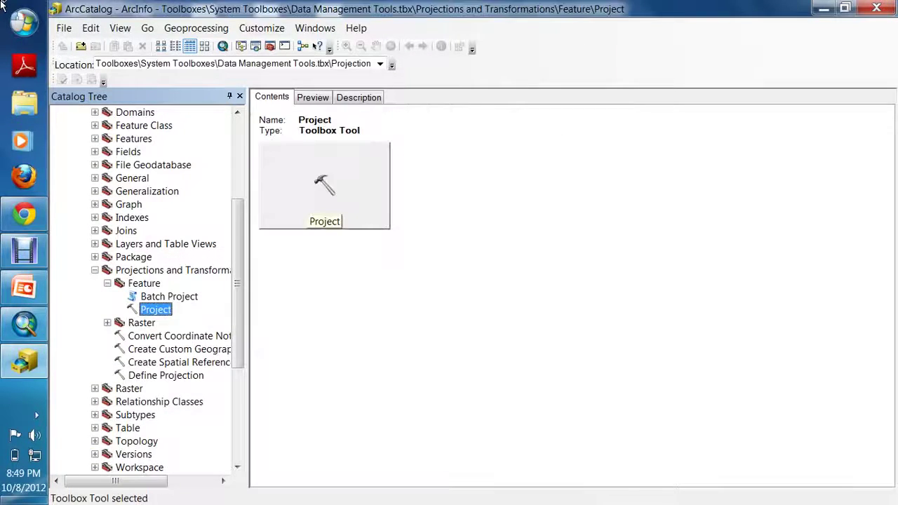
key(Return)
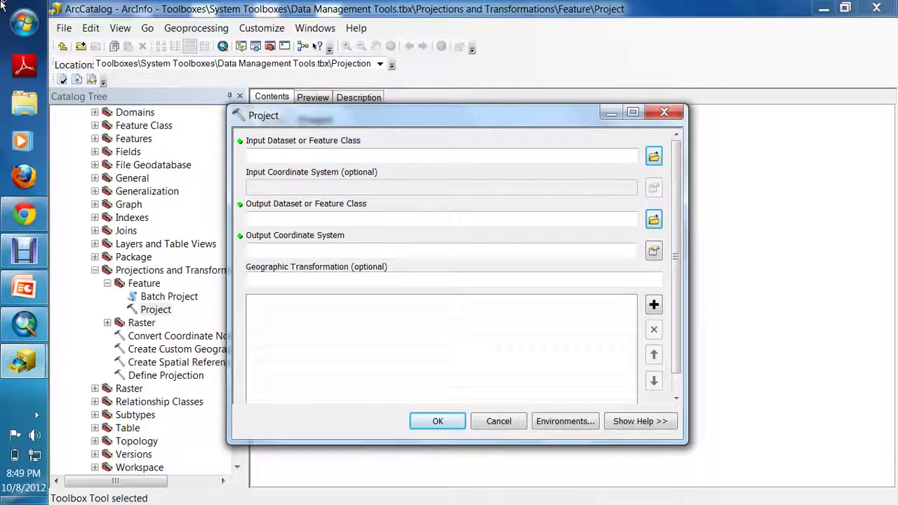
Set the Project tool's input dataset to Borehole.shp from the Desktop's projectedData\Shapefiles folder.
click(653, 156)
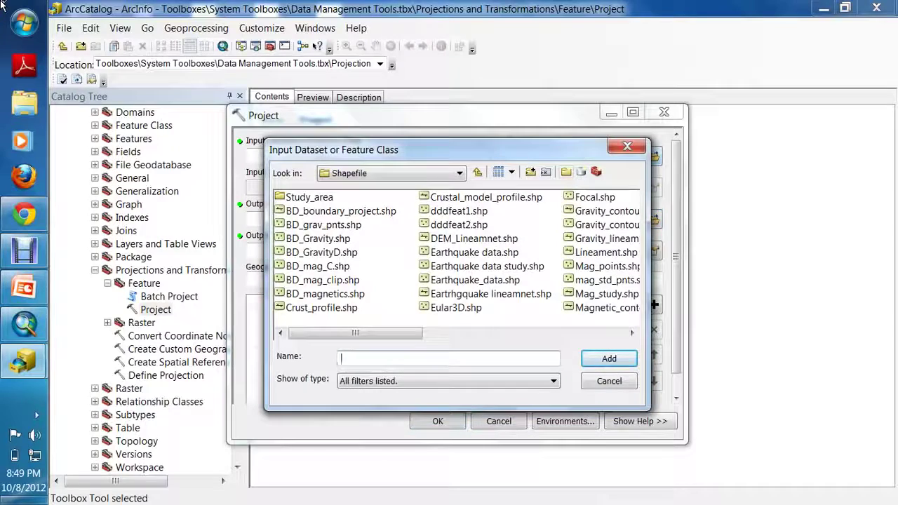
click(460, 174)
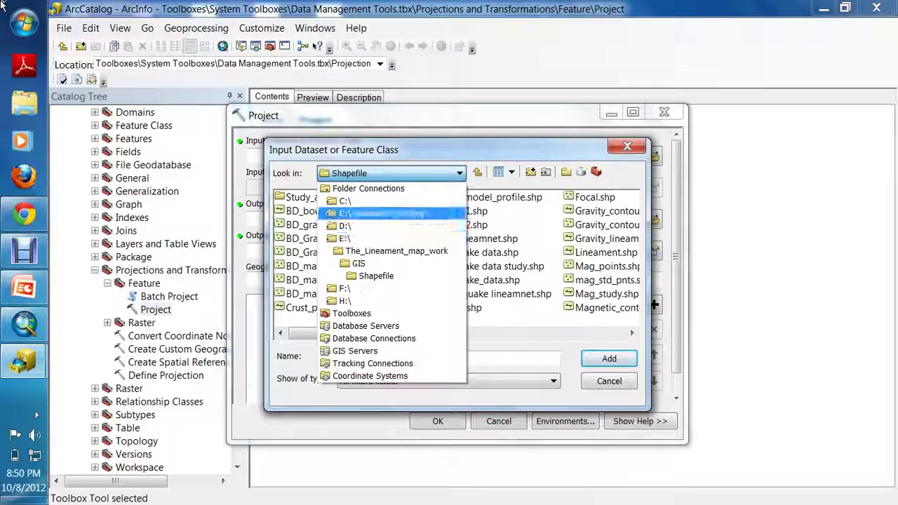
click(379, 214)
double_click(317, 251)
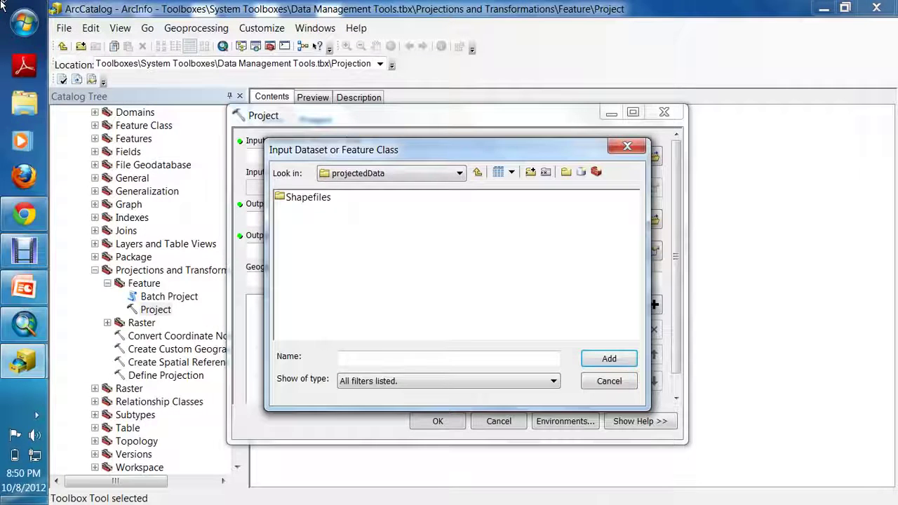
double_click(303, 197)
key(BackSpace)
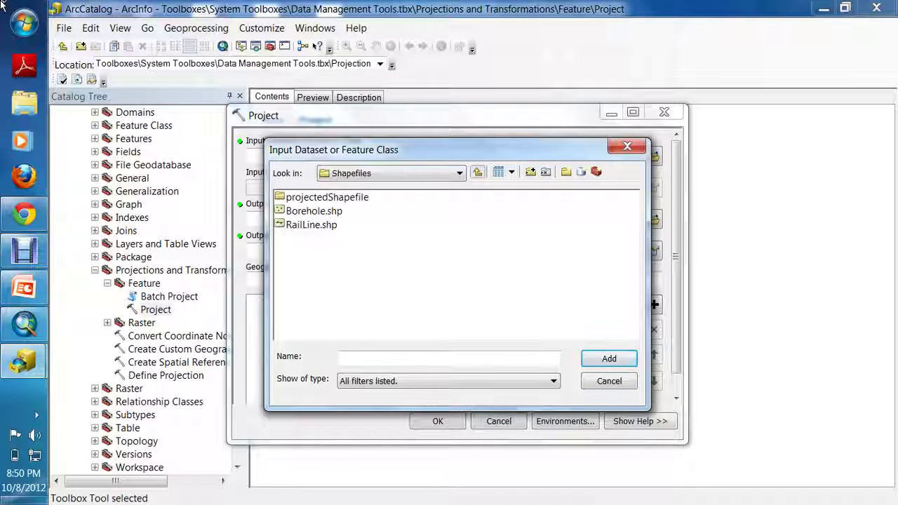
key(Escape)
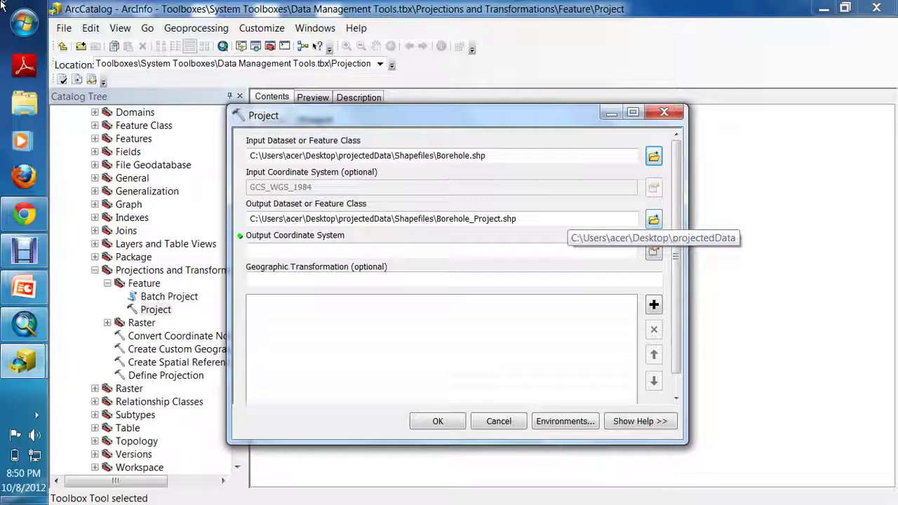
Set the output feature class to PBoreHole in the projectedData\Shapefiles\projectedShapefile folder.
click(654, 219)
click(307, 196)
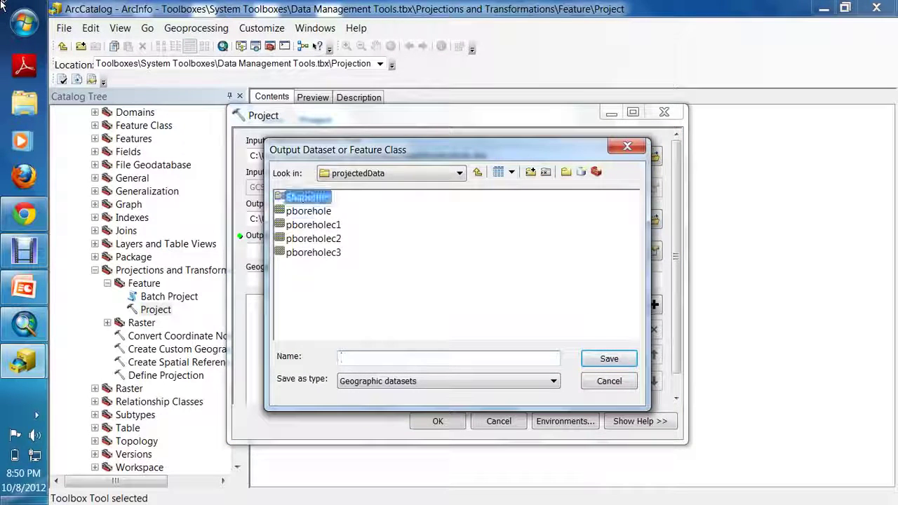
double_click(307, 197)
double_click(325, 197)
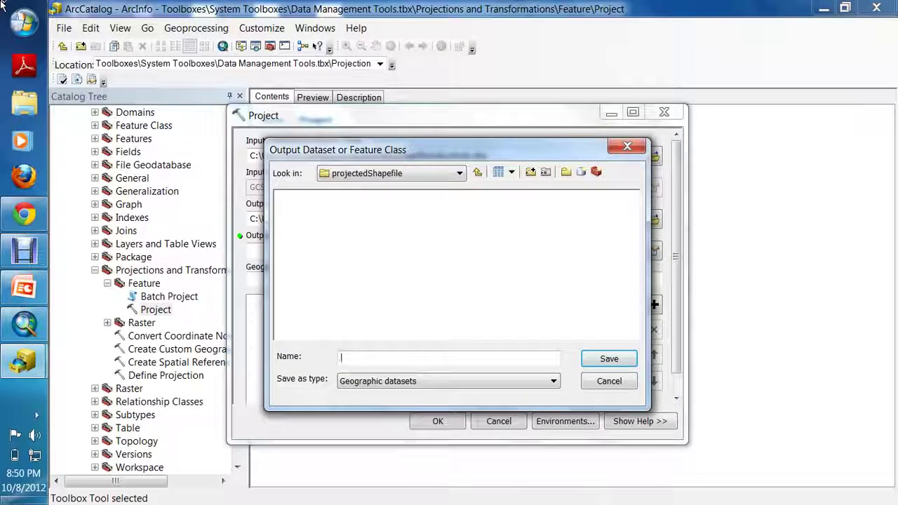
text(PB)
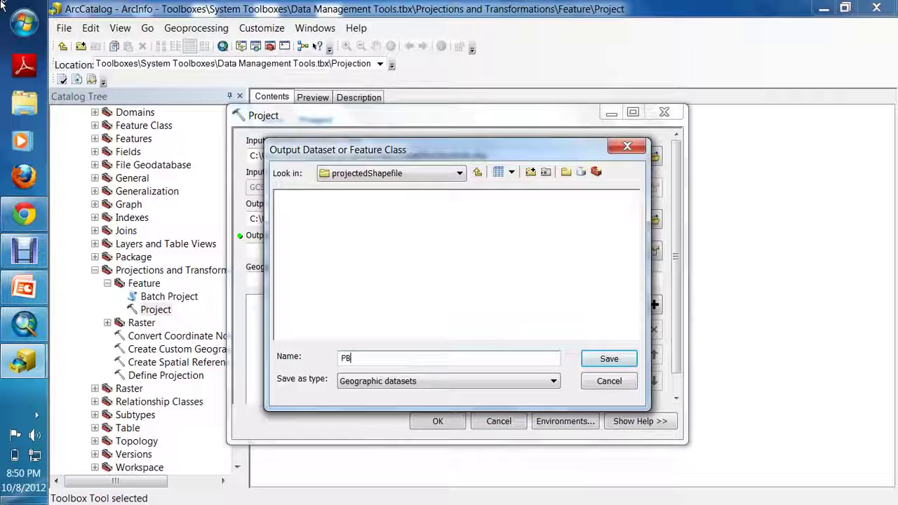
text(oreHole)
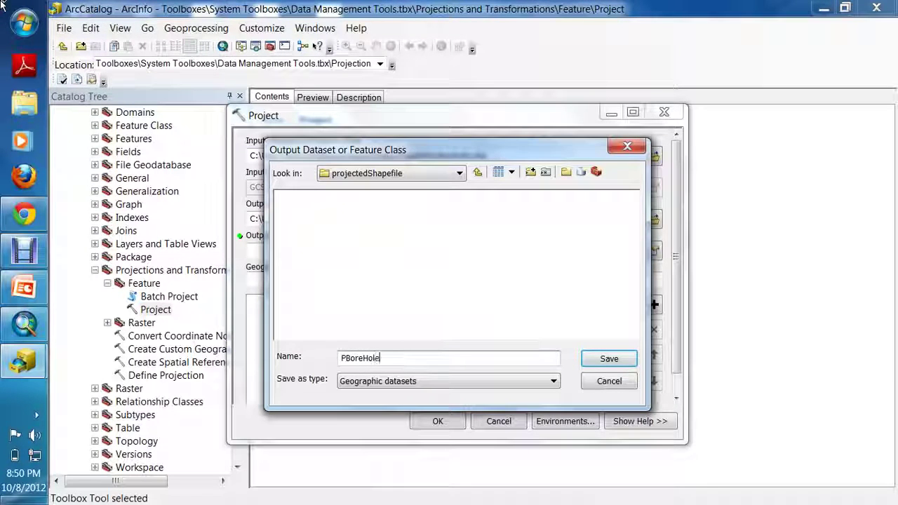
key(Return)
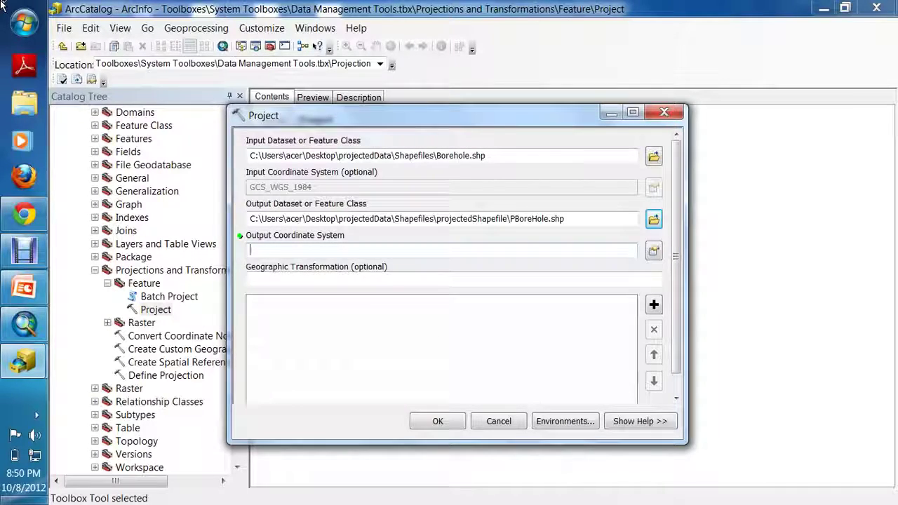
Browse the predefined systems for the output coordinate system to Projected Coordinate Systems, UTM, WGS 1984, Northern Hemisphere.
click(653, 251)
click(353, 301)
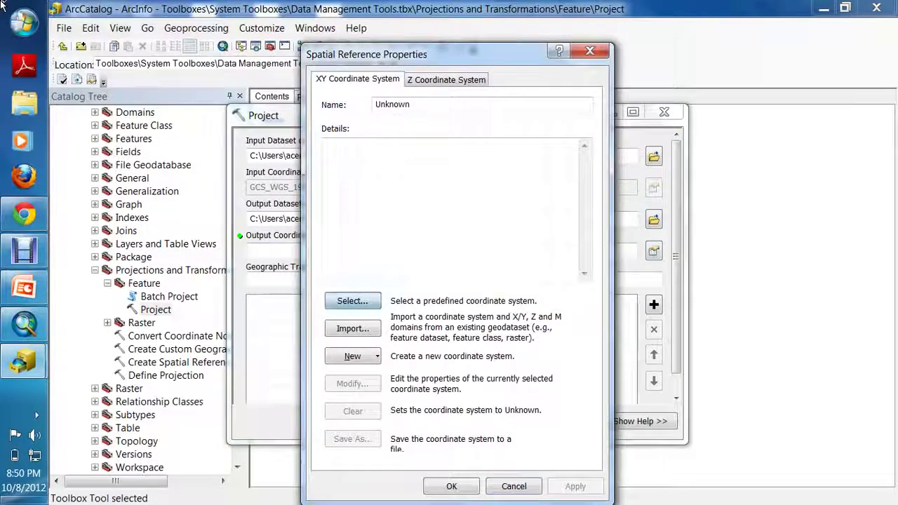
double_click(350, 211)
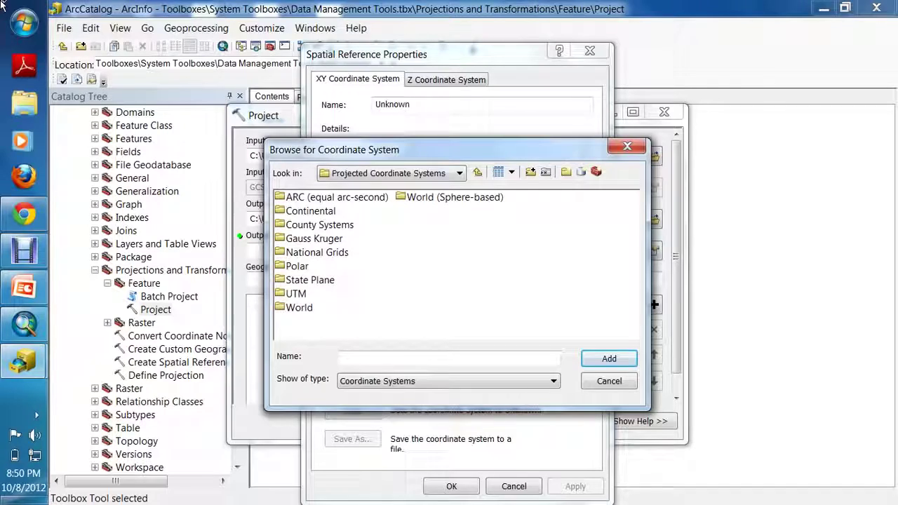
click(299, 307)
key(u)
key(Return)
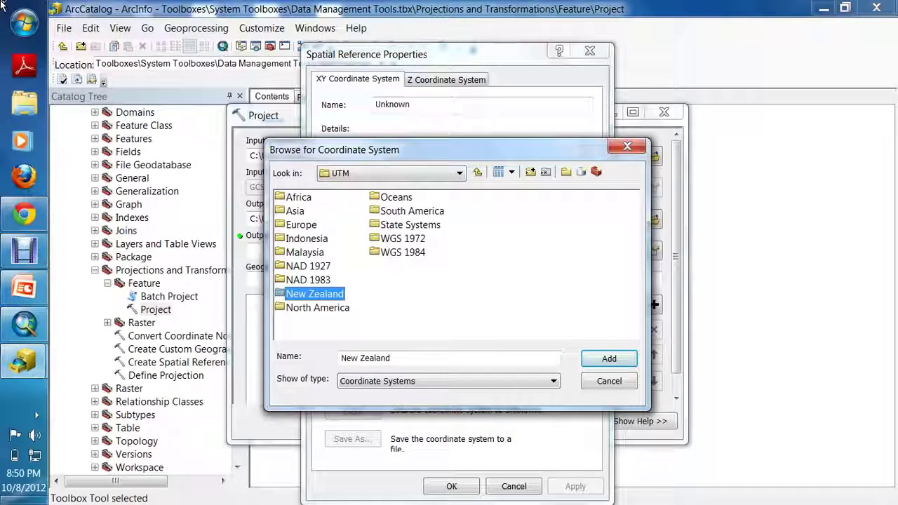
key(w)
key(w)
key(Return)
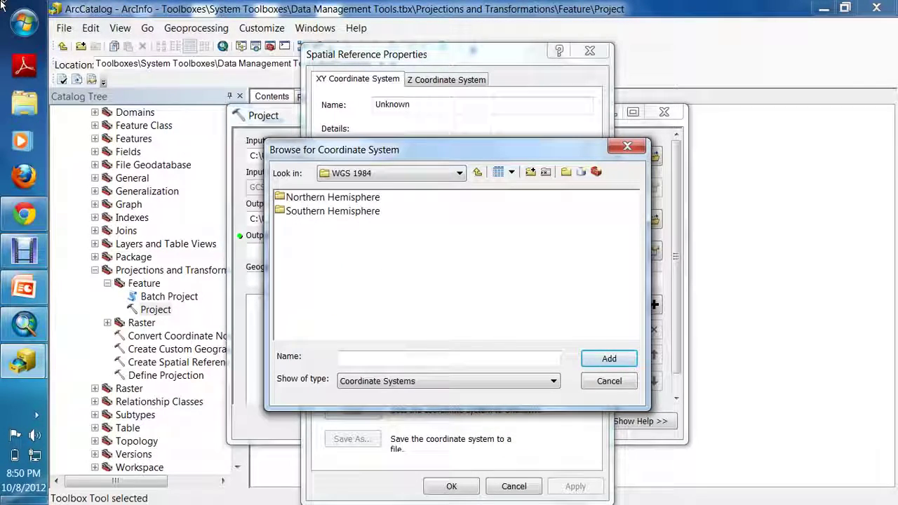
key(n)
key(Return)
Choose WGS 1984 UTM Zone 45N.prj as the output coordinate system and accept the spatial reference.
key(w)
key(Return)
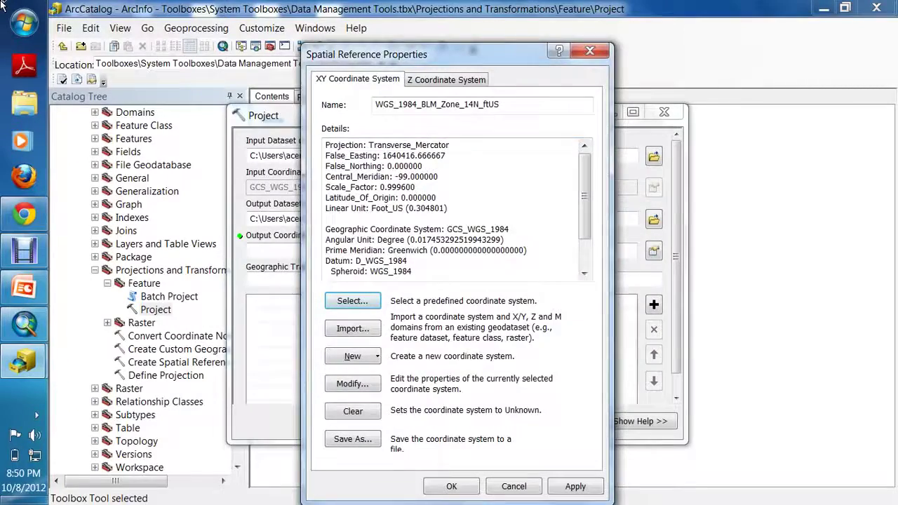
key(Return)
drag(306, 333, 478, 333)
click(535, 307)
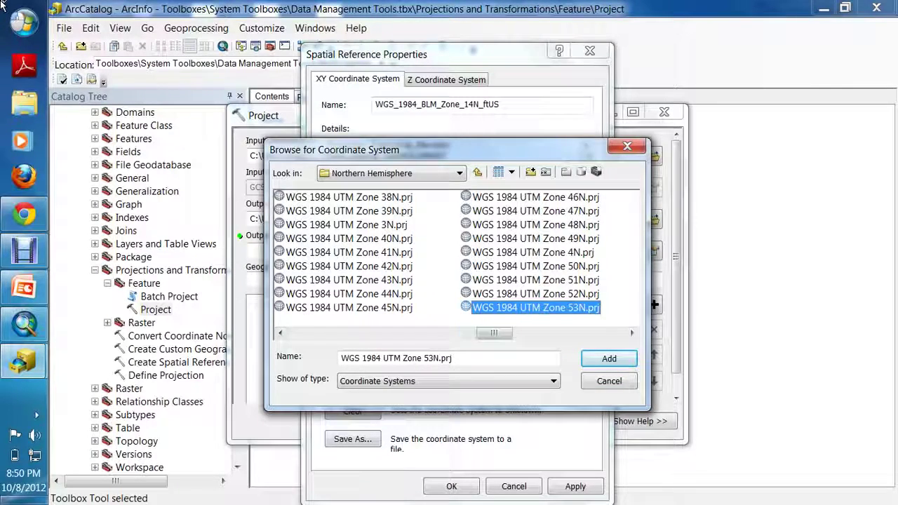
click(349, 307)
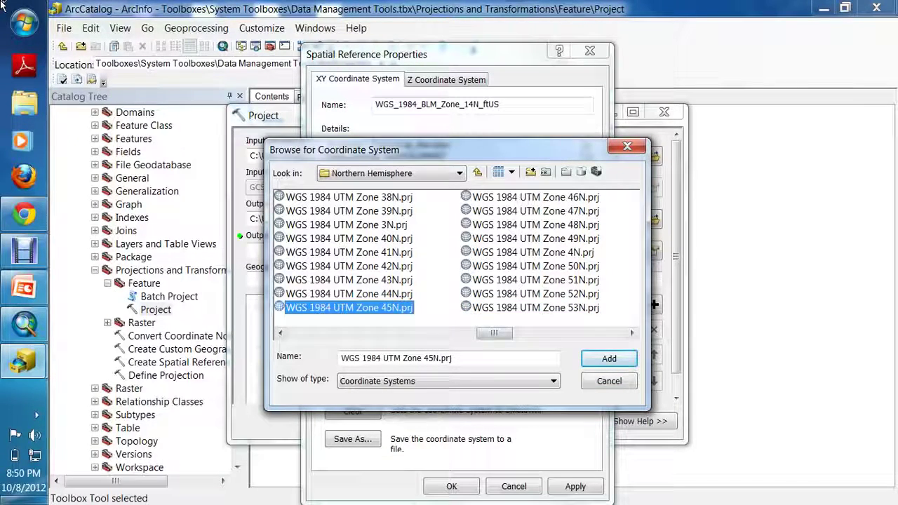
key(Return)
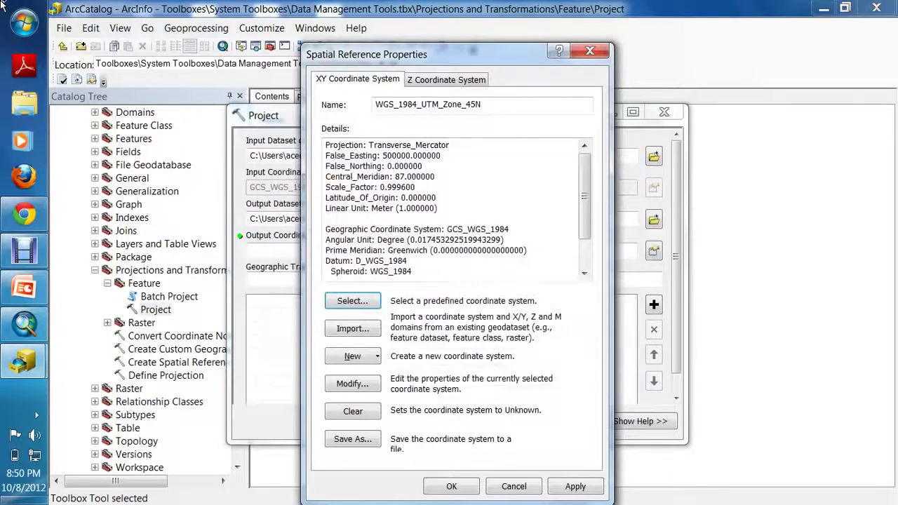
drag(483, 105, 375, 105)
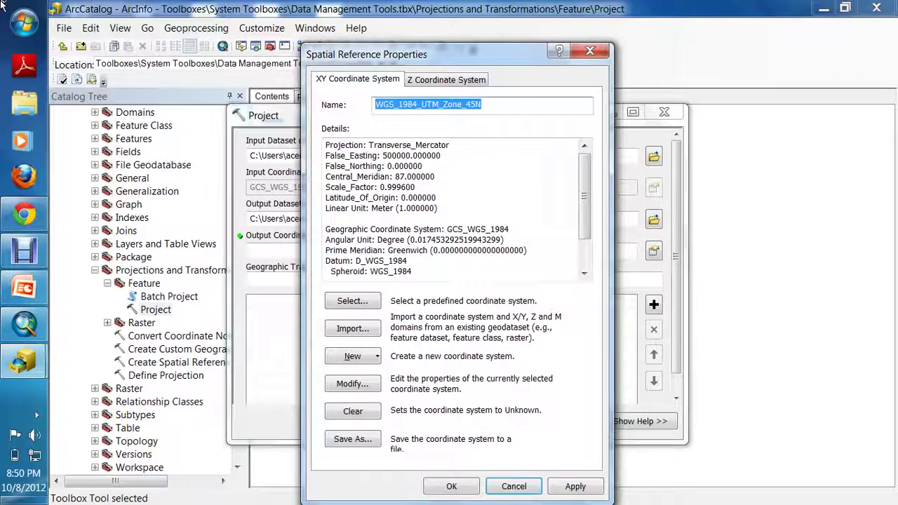
key(Return)
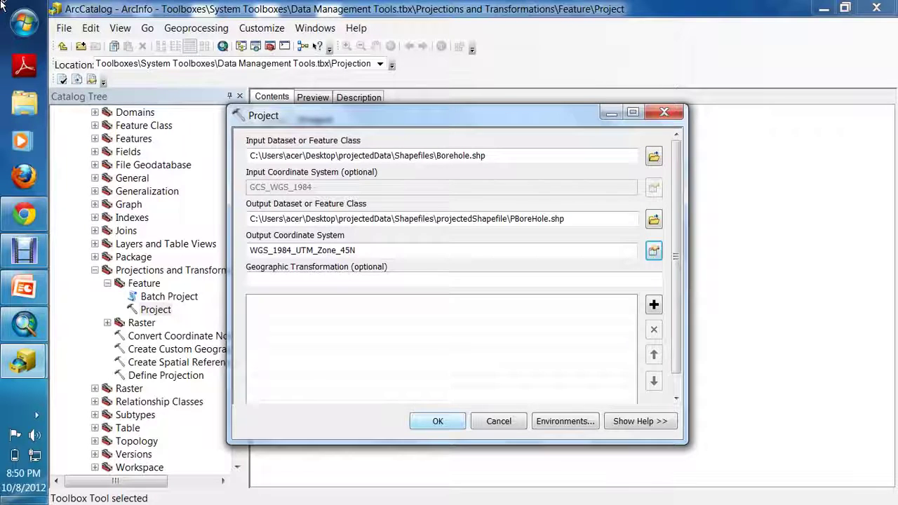
Run the Borehole projection and reopen the Project tool with RailLine.shp from the Shapefiles folder as the input dataset.
key(Return)
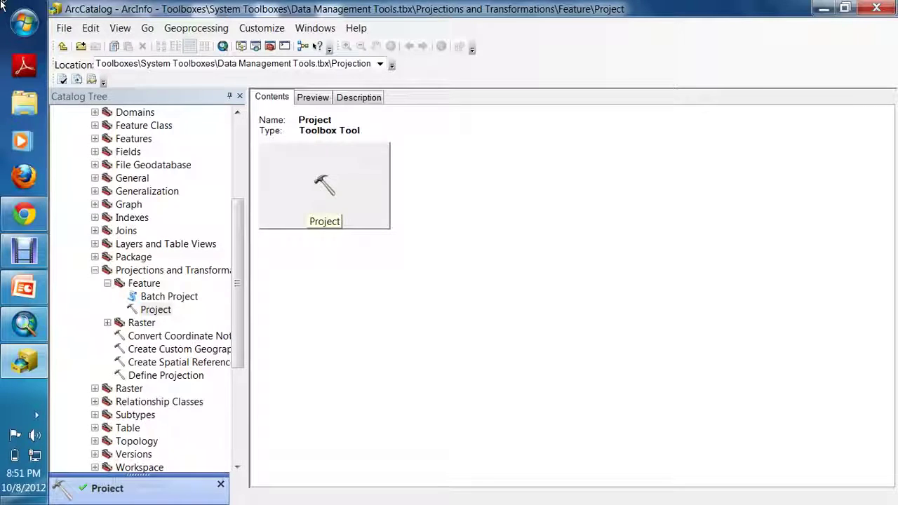
double_click(155, 309)
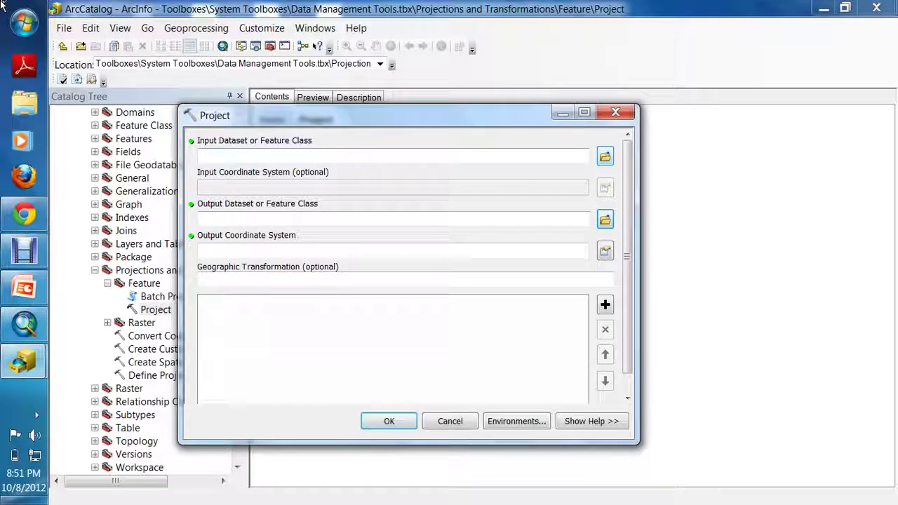
click(605, 156)
click(263, 224)
click(561, 359)
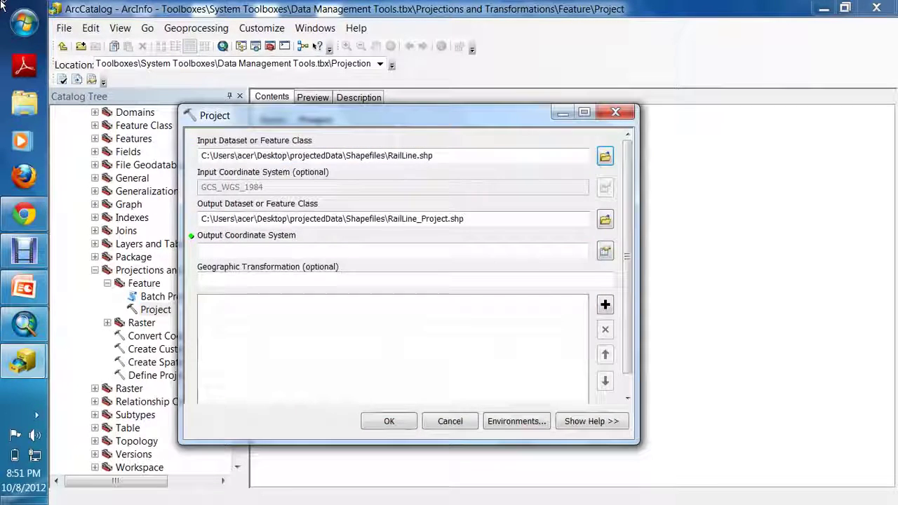
Set the output feature class to PRailLine in the projectedData\Shapefiles\projectedShapefile folder.
click(606, 220)
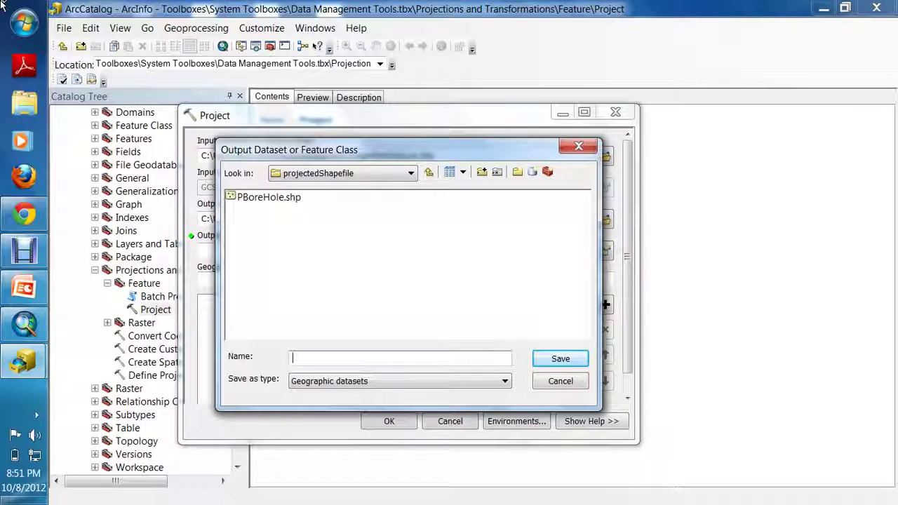
text(PRailLine)
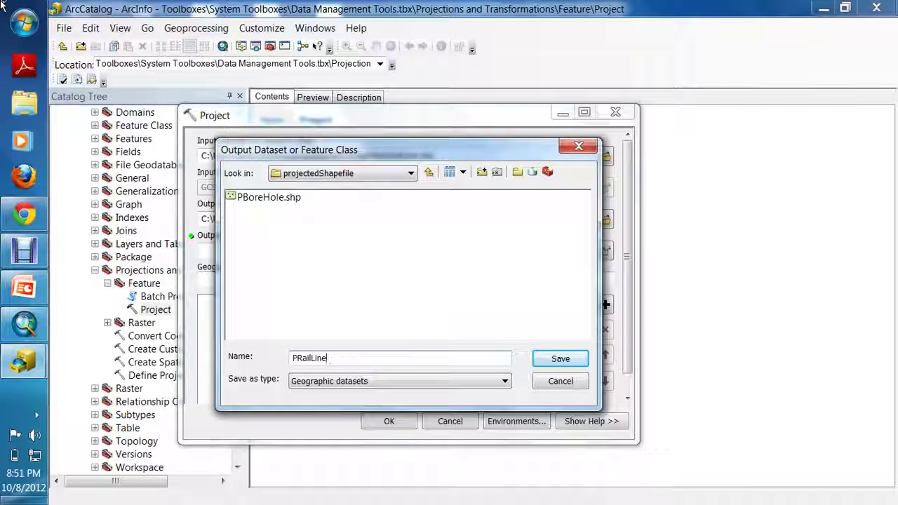
key(Return)
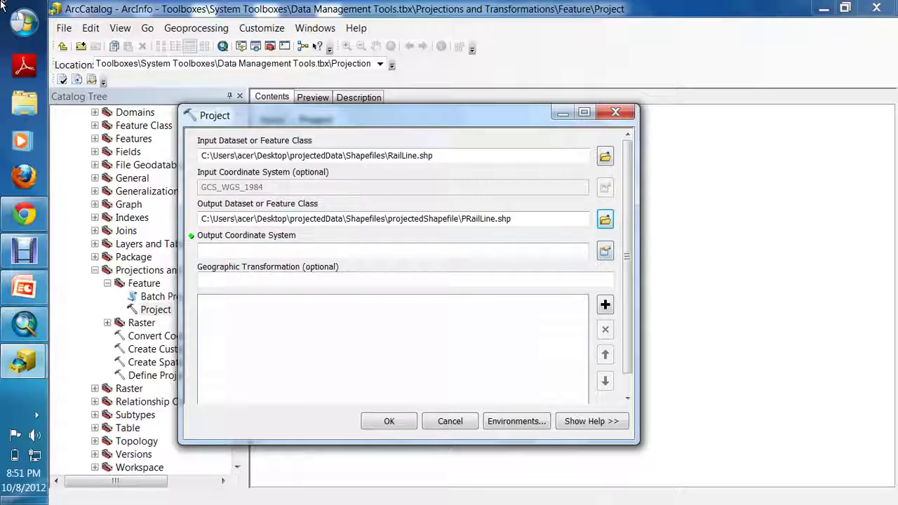
For RailLine's output coordinate system, browse the predefined systems to Projected Coordinate Systems, UTM, WGS 1984, Northern Hemisphere.
click(606, 251)
click(304, 300)
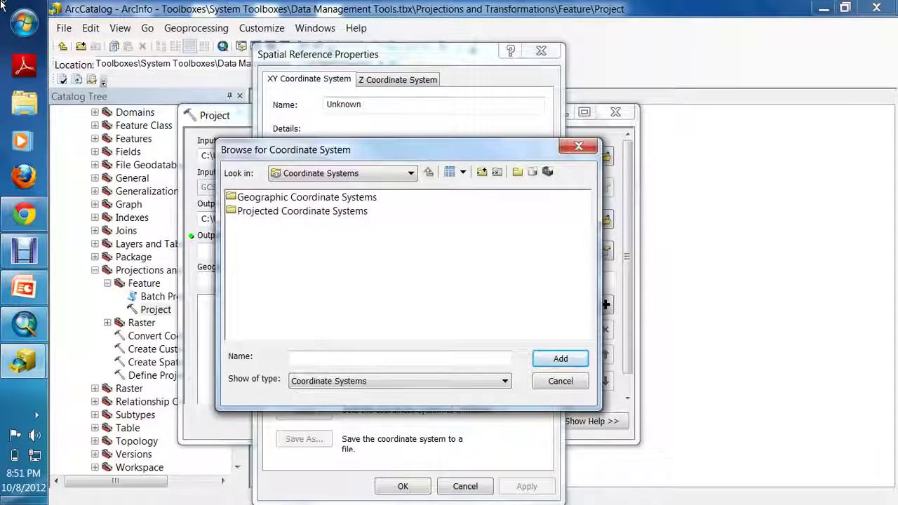
double_click(302, 211)
double_click(247, 293)
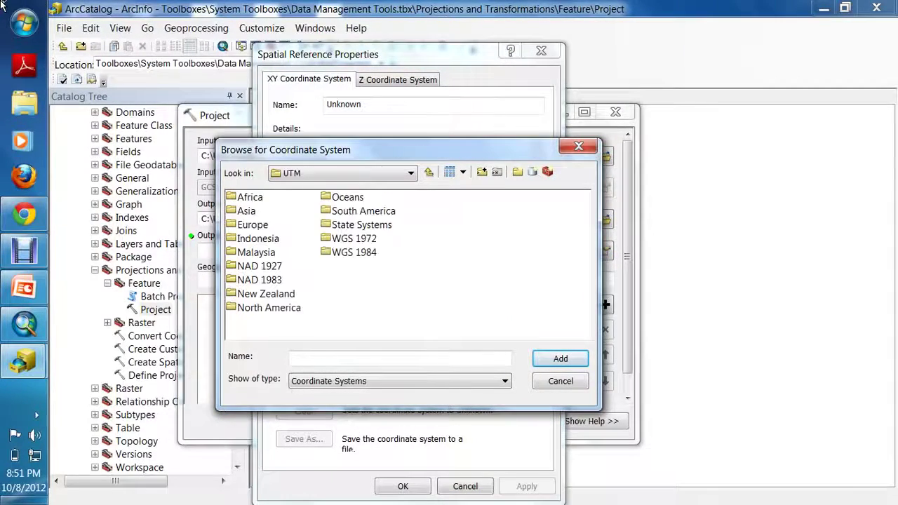
double_click(350, 252)
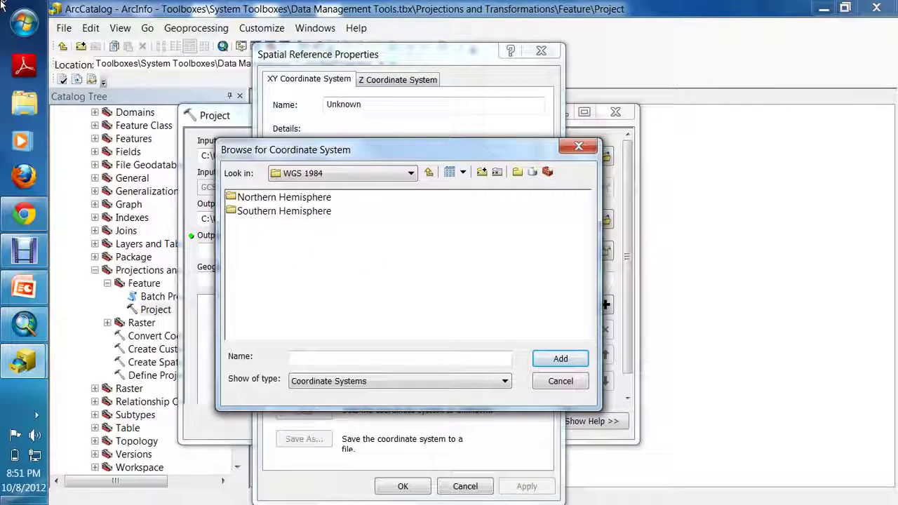
click(284, 198)
key(Return)
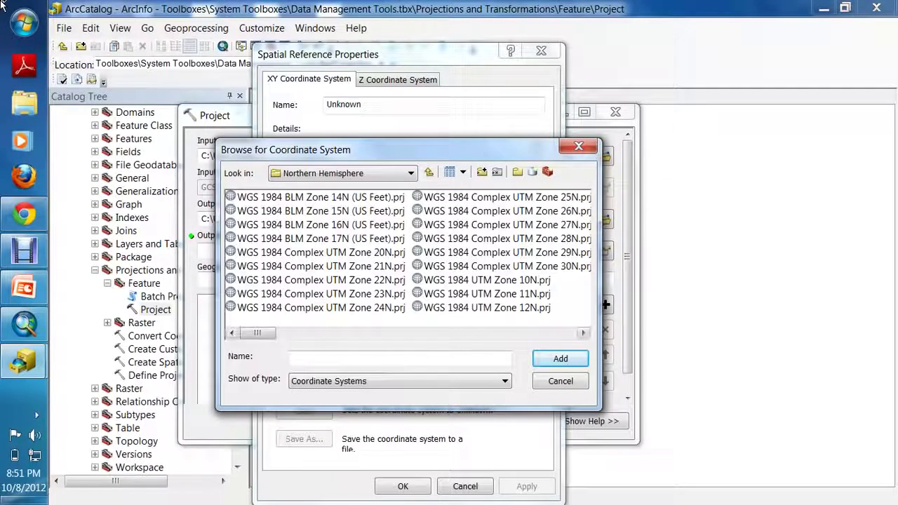
Choose WGS 1984 UTM Zone 45N.prj as the output coordinate system and run the RailLine projection.
click(582, 332)
click(582, 333)
click(583, 333)
click(582, 332)
click(486, 307)
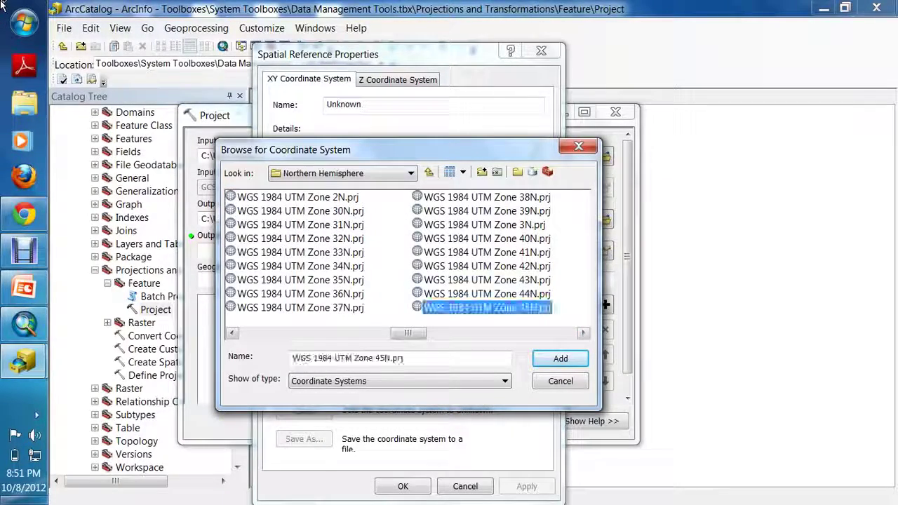
click(560, 358)
key(Return)
key(Return)
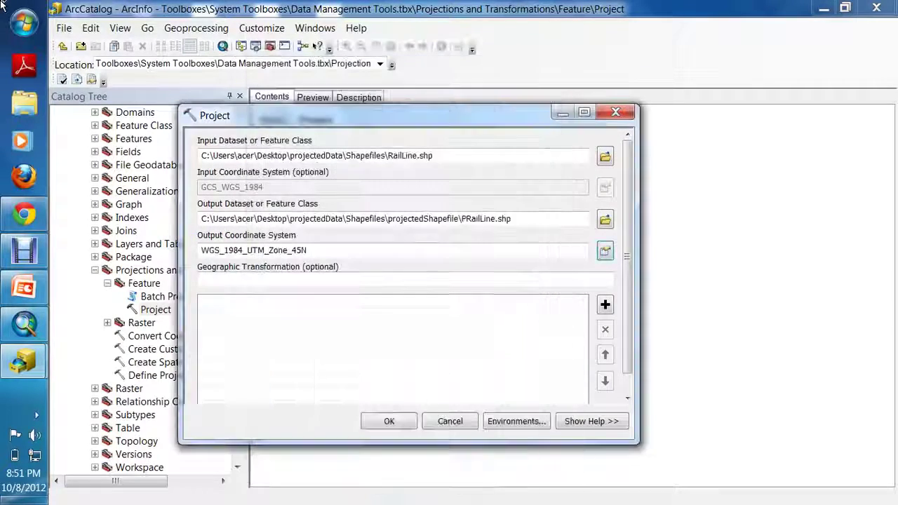
key(Return)
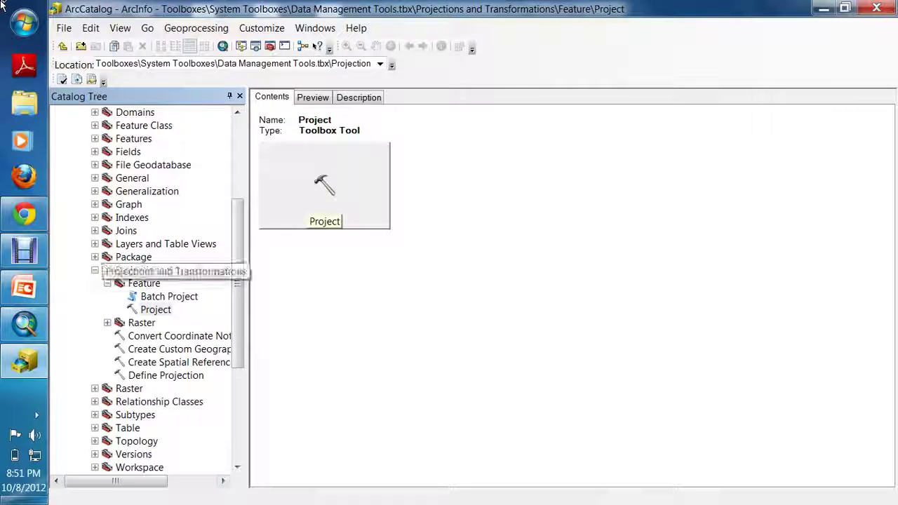
Collapse the toolboxes and open the Desktop's projectedData\Shapefiles\projectedShapefile folder.
drag(238, 274, 237, 190)
click(69, 151)
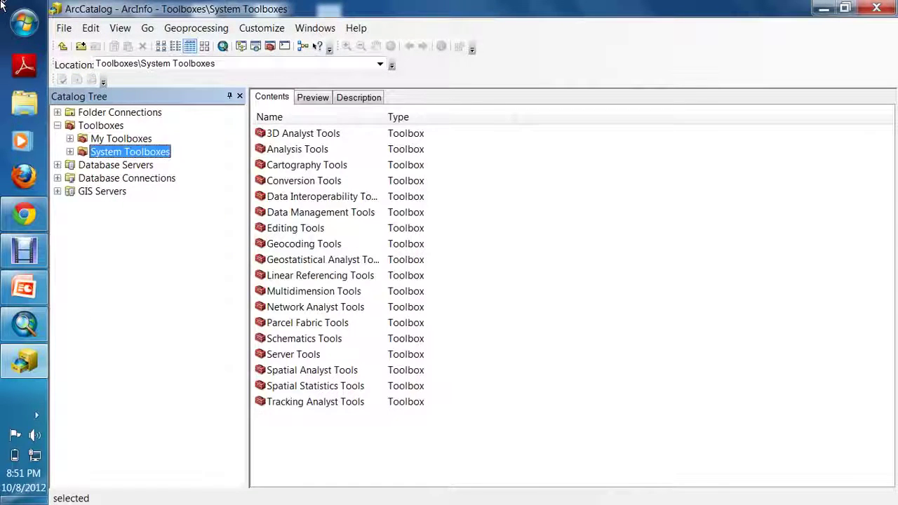
key(Left)
key(Left)
key(Up)
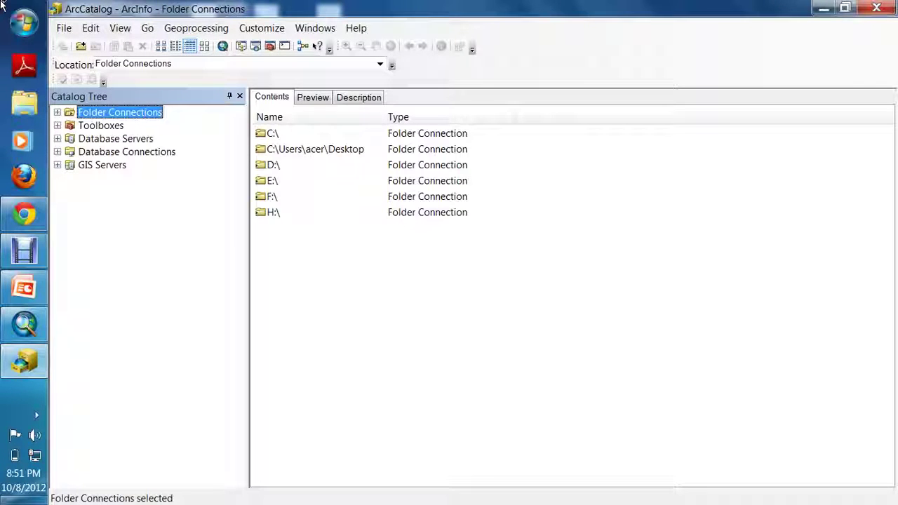
double_click(315, 149)
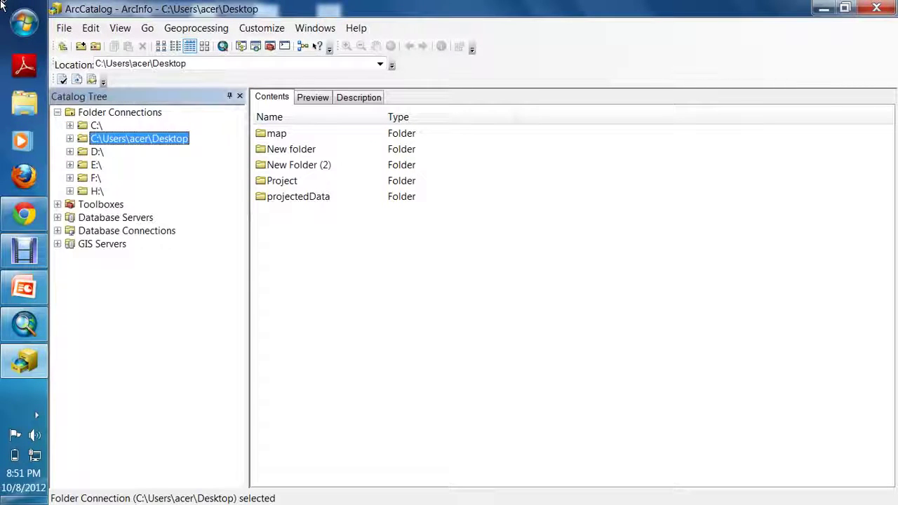
double_click(298, 196)
double_click(284, 133)
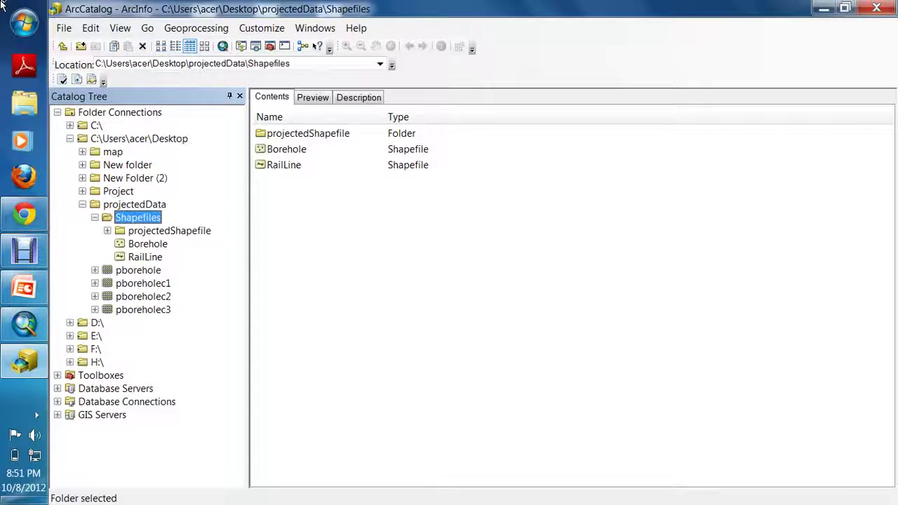
click(308, 133)
key(Return)
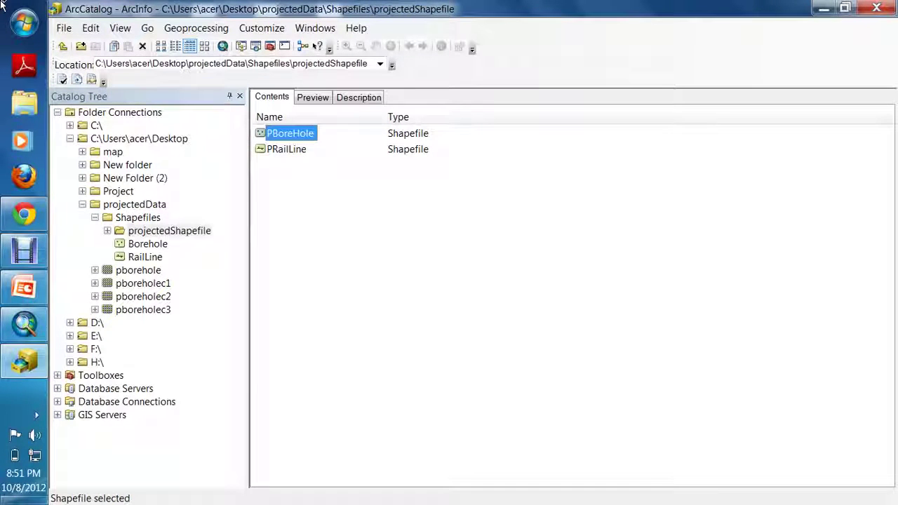
Examine the XY coordinate system in the PBoreHole shapefile's properties and close them.
drag(296, 185, 277, 137)
click(290, 186)
key(Down)
key(alt+v)
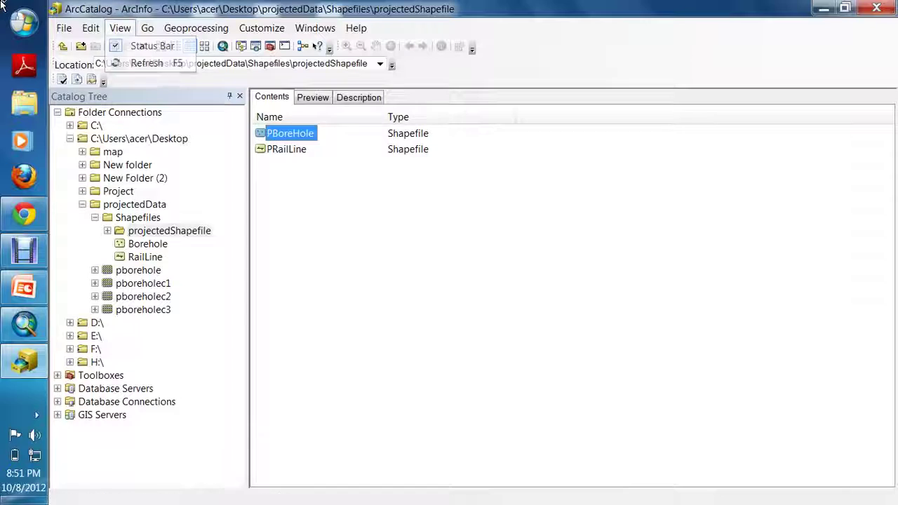
right_click(284, 133)
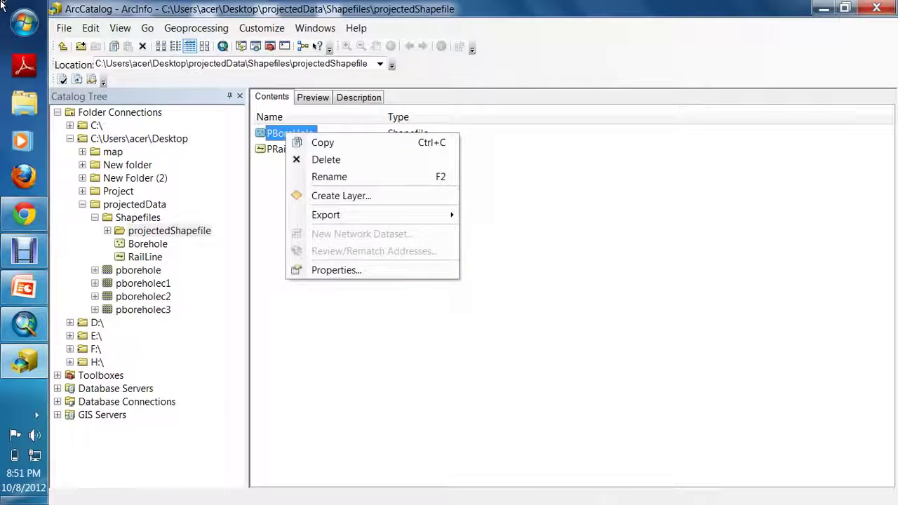
click(334, 270)
key(alt+Return)
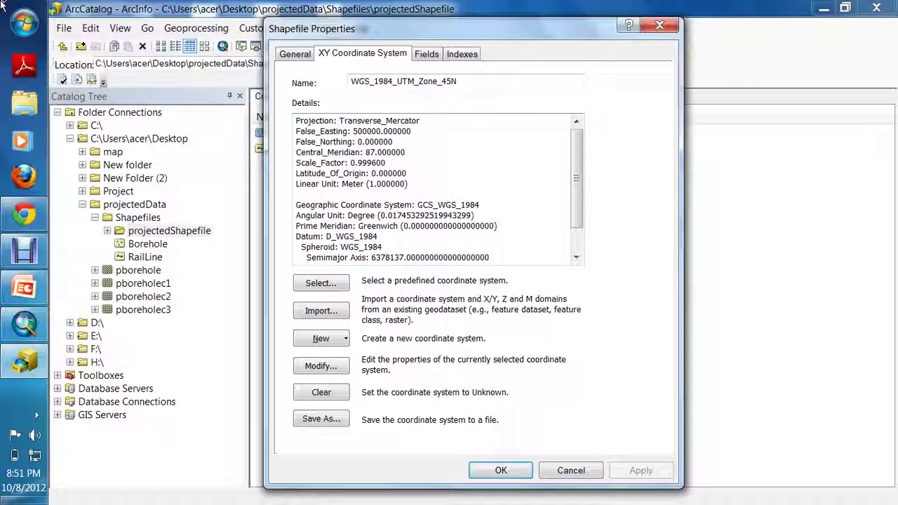
drag(339, 121, 419, 121)
click(411, 130)
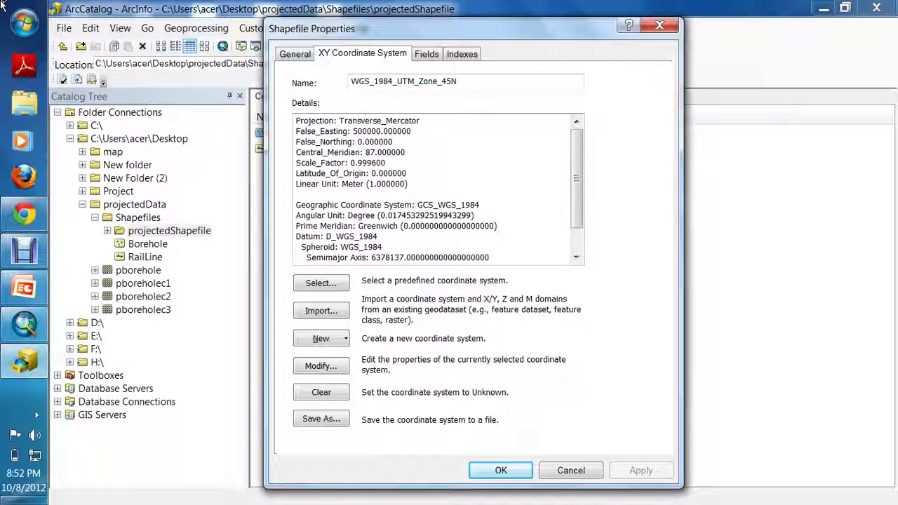
key(Escape)
Switch to ArcMap and remove the Earthquake layer from the map.
key(super+d)
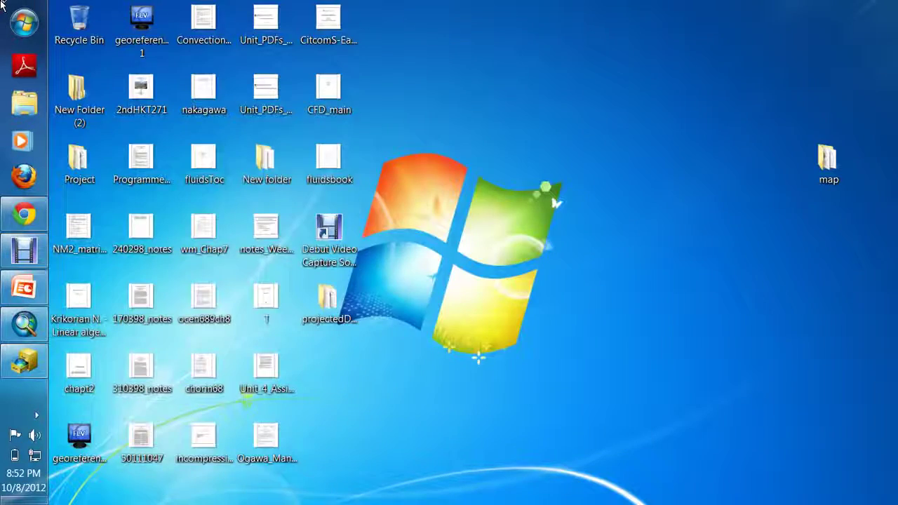
click(24, 325)
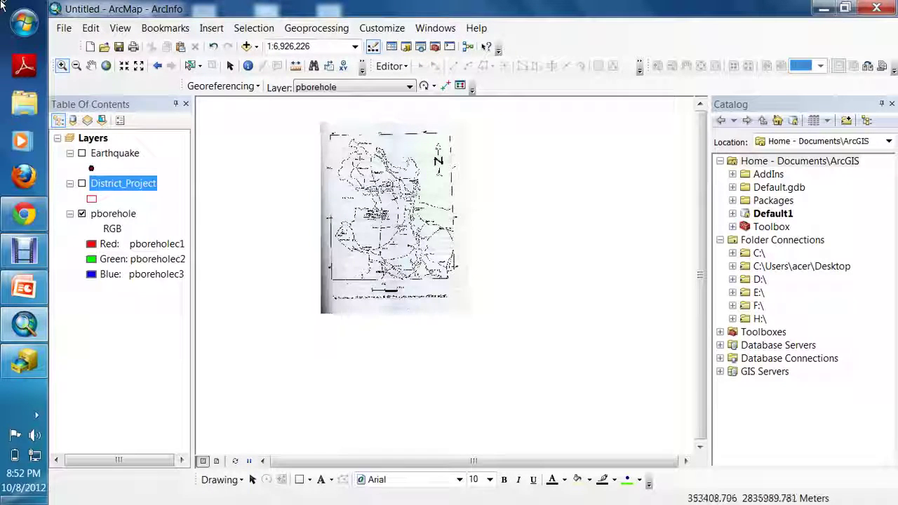
right_click(114, 153)
click(163, 181)
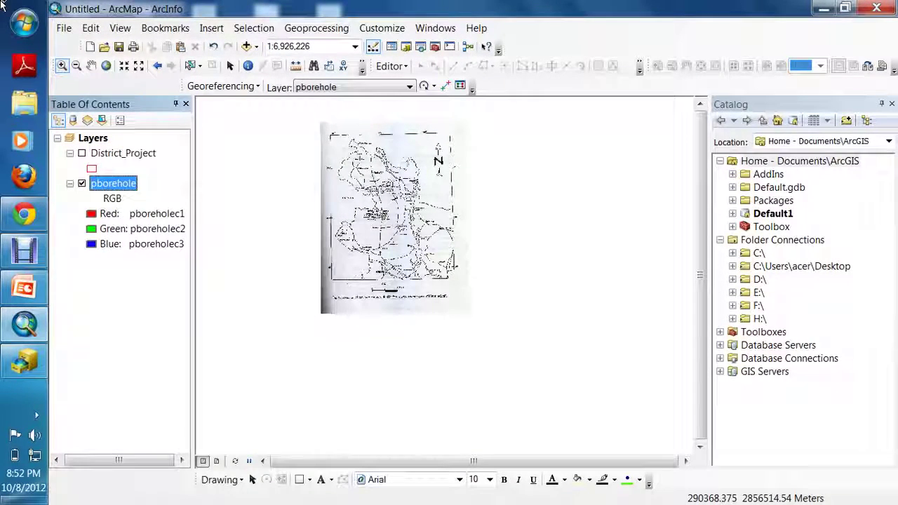
Add PBoreHole.shp and PRailLine.shp from the projectedShapefile folder to the map.
click(247, 47)
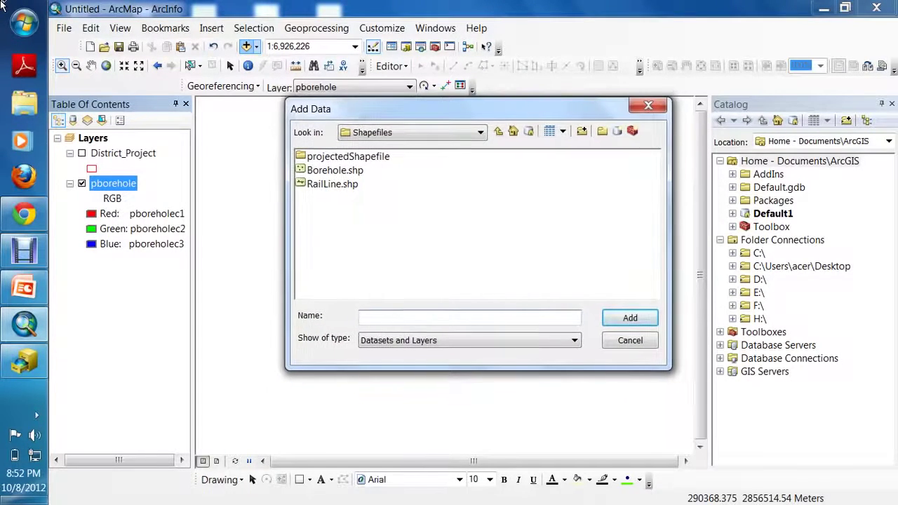
double_click(348, 156)
double_click(334, 155)
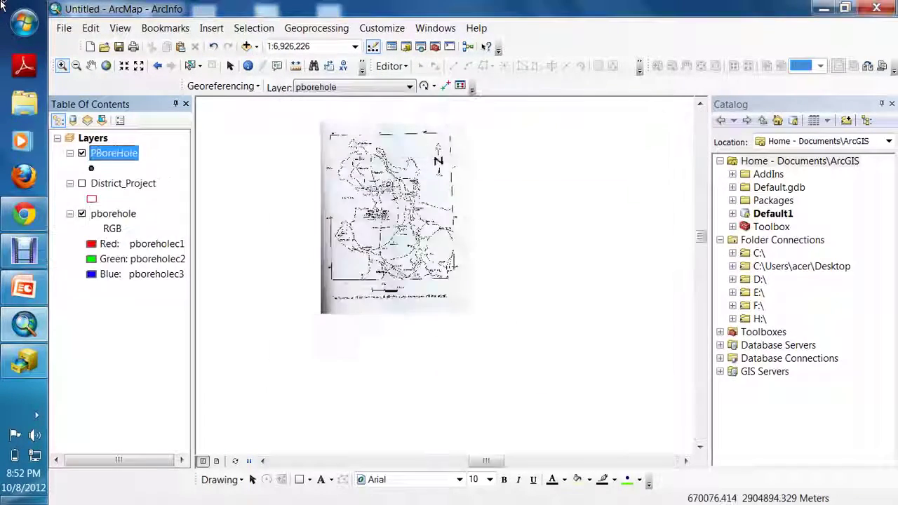
click(246, 46)
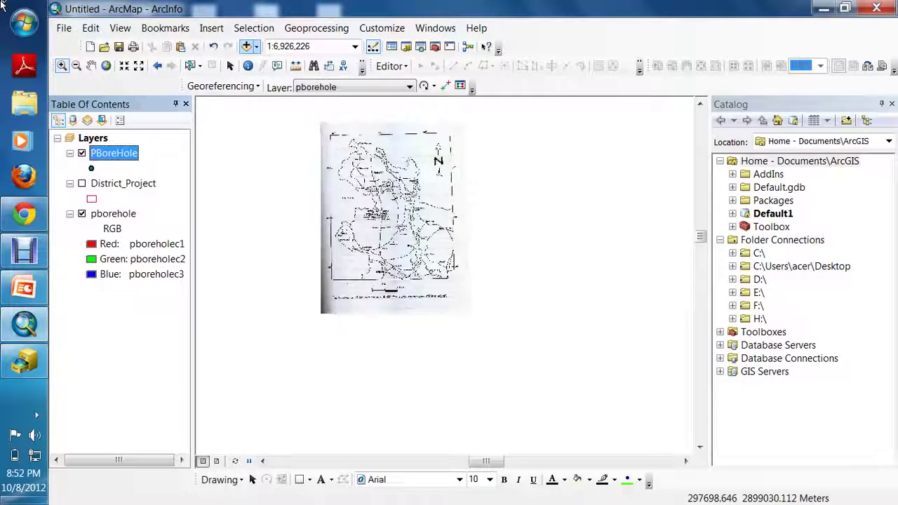
key(Down)
key(Down)
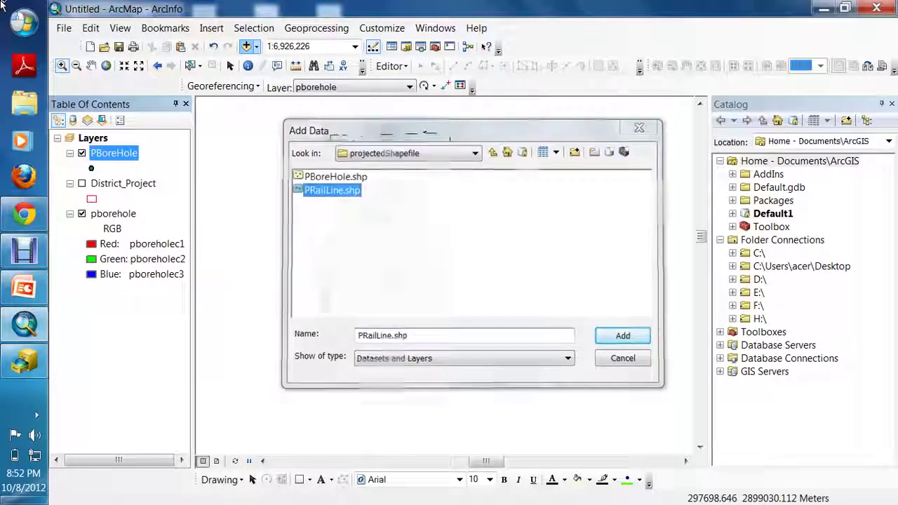
key(Return)
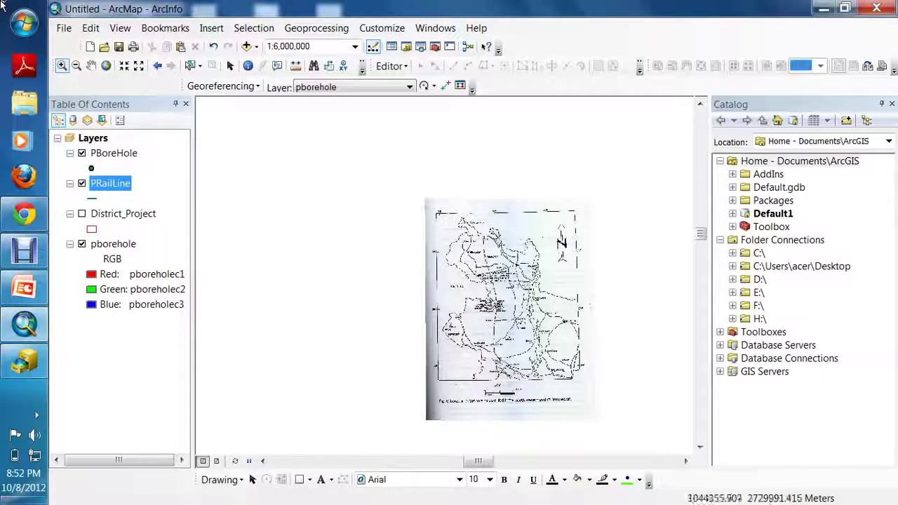
Narrow the Catalog to widen the map area and zoom in on the northern part of the scanned pborehole map.
drag(710, 232, 755, 231)
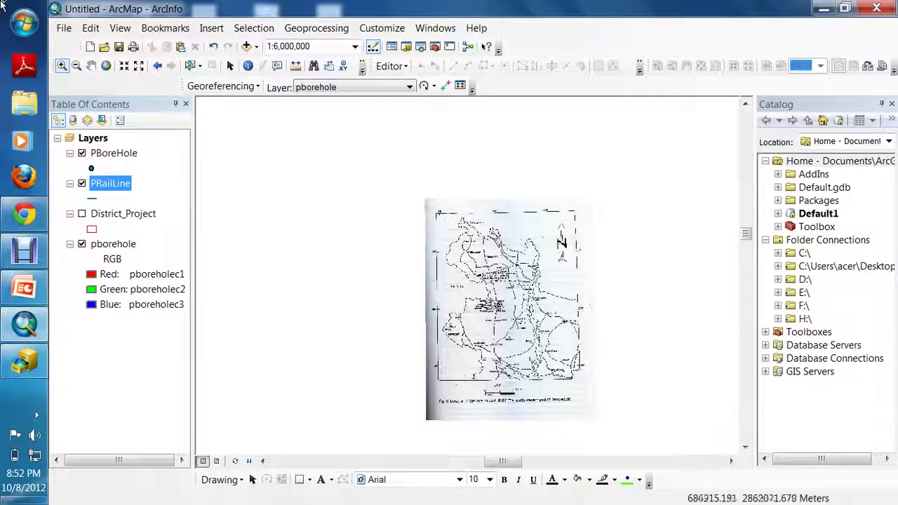
drag(399, 180, 631, 455)
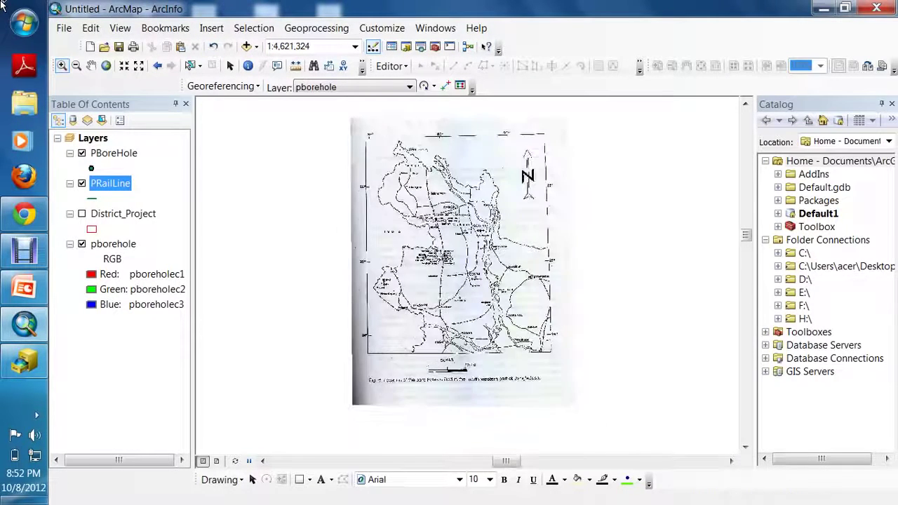
click(92, 168)
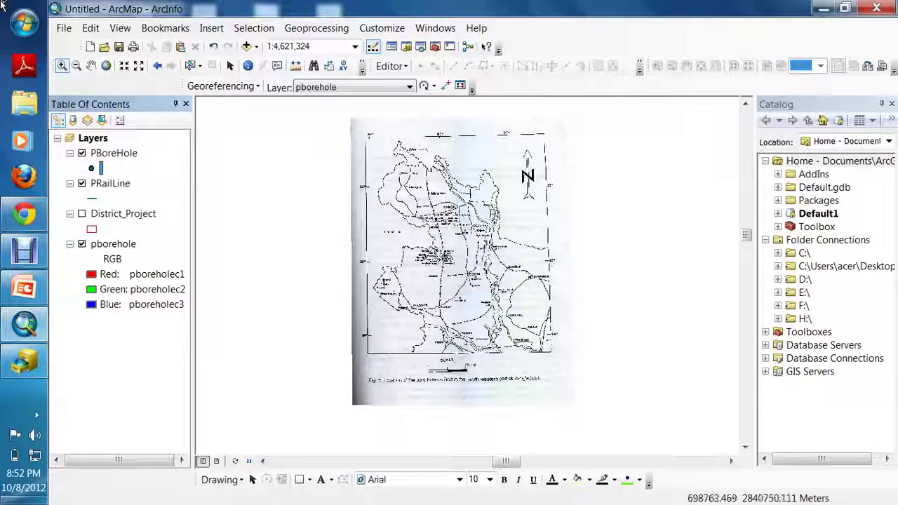
drag(357, 124, 560, 346)
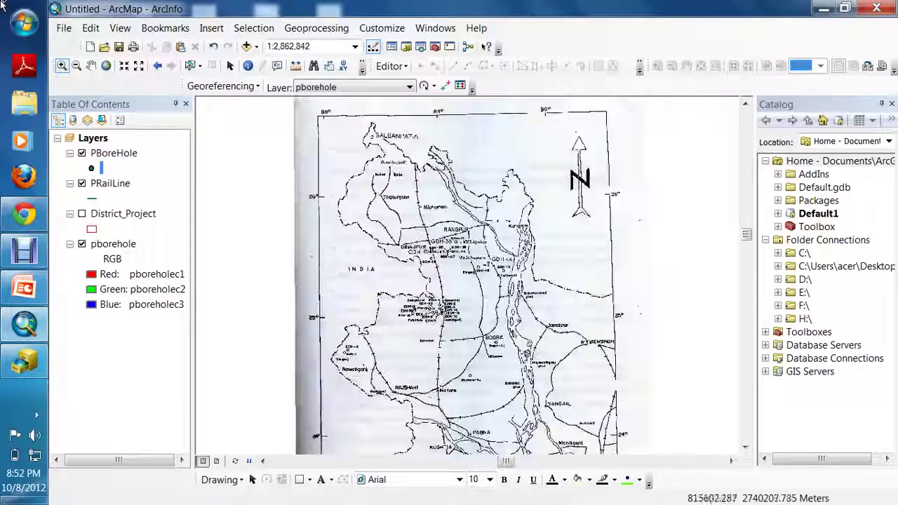
drag(335, 122, 626, 413)
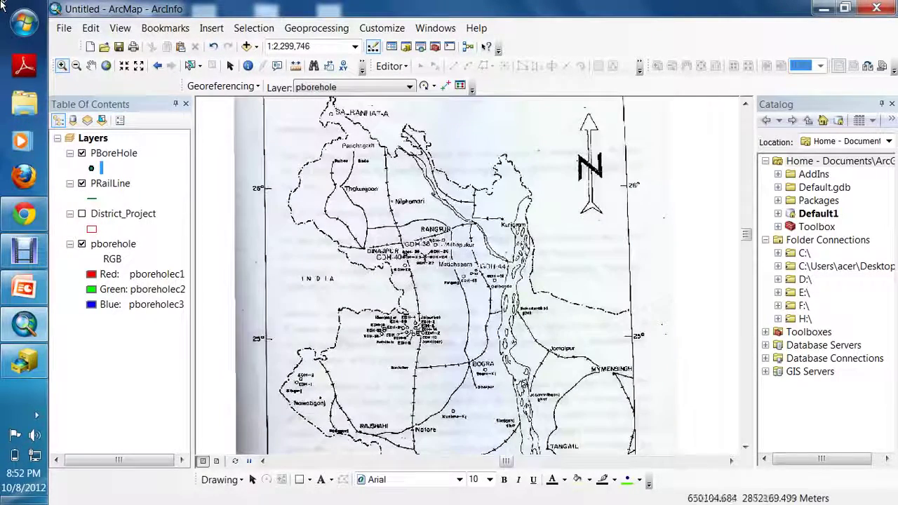
Float the Editor toolbar over the enlarged scanned map and start an edit session on the PBoreHole layer's workspace.
drag(297, 180, 573, 438)
drag(315, 112, 664, 390)
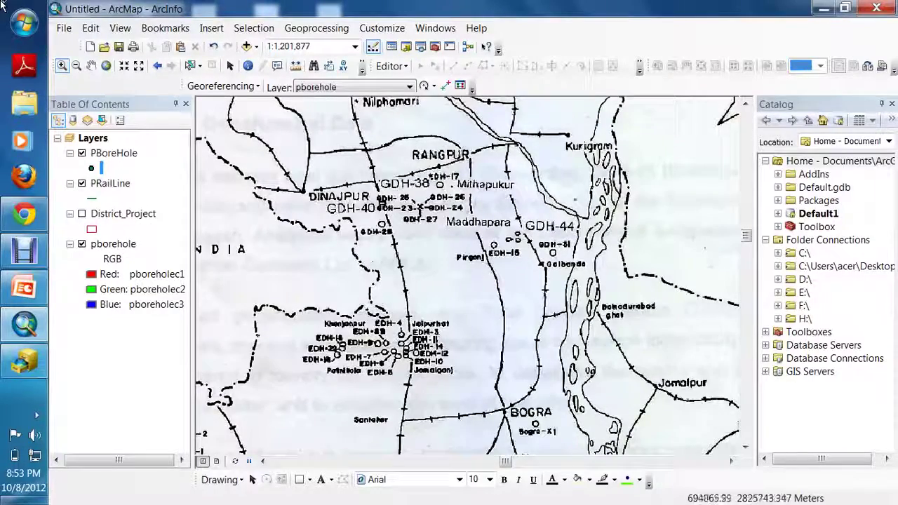
drag(372, 66, 313, 187)
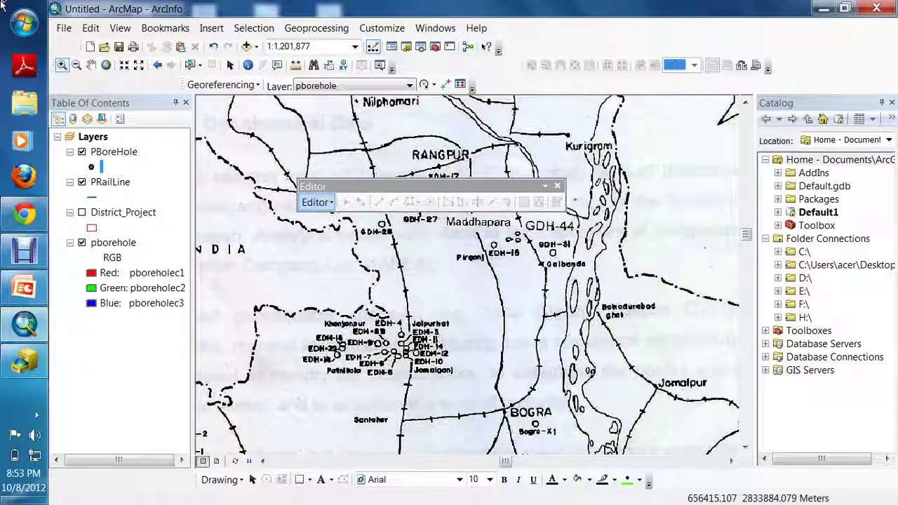
click(317, 202)
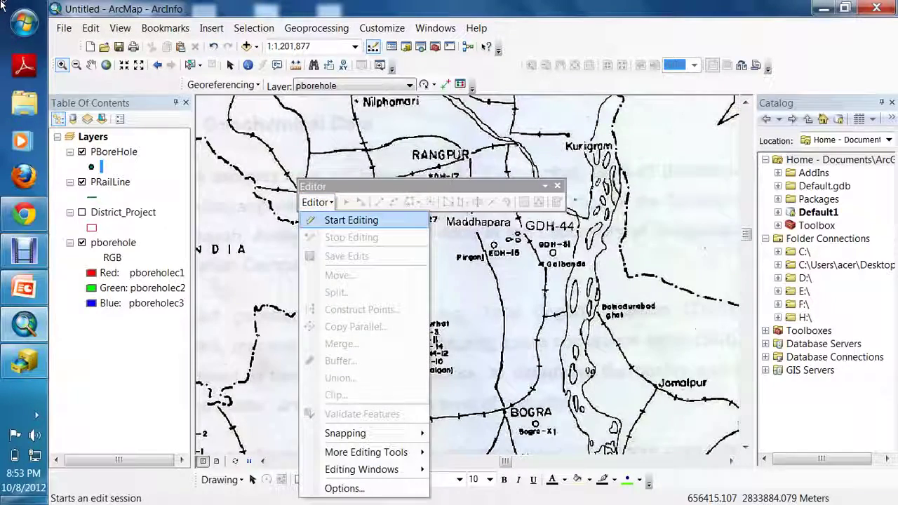
click(351, 220)
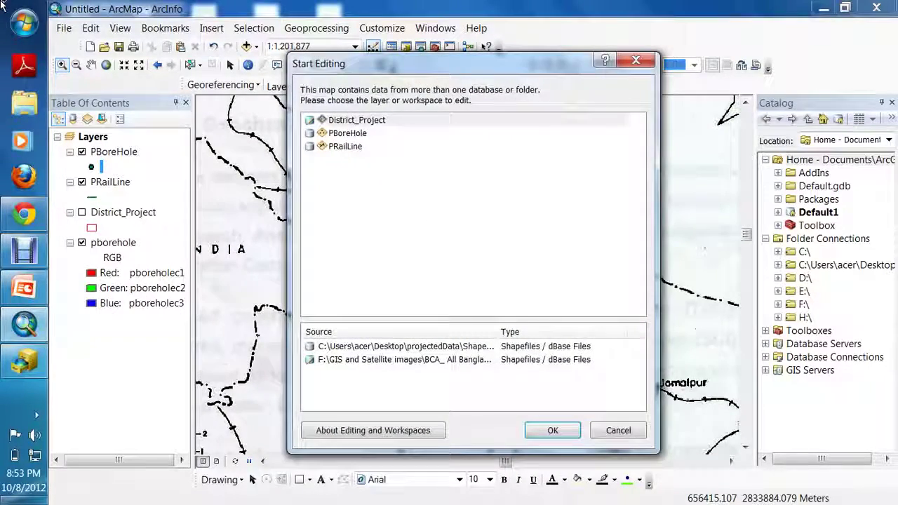
click(347, 132)
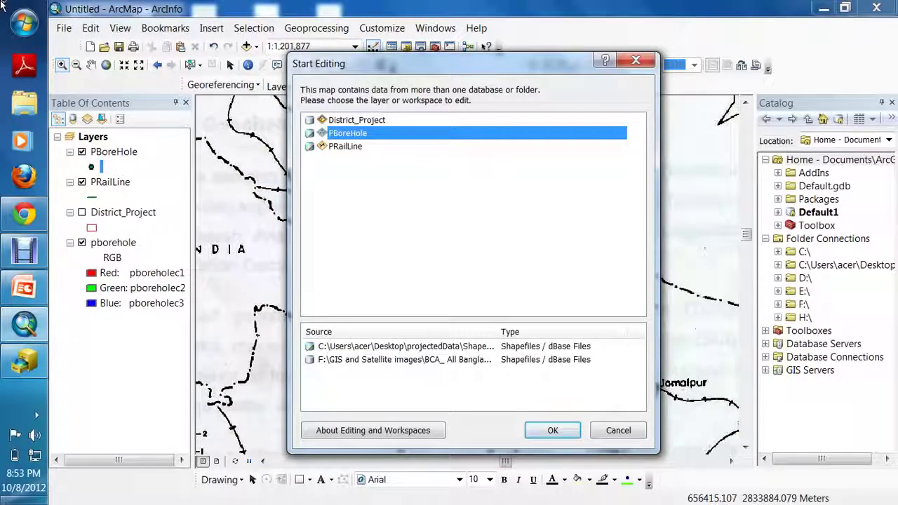
key(Return)
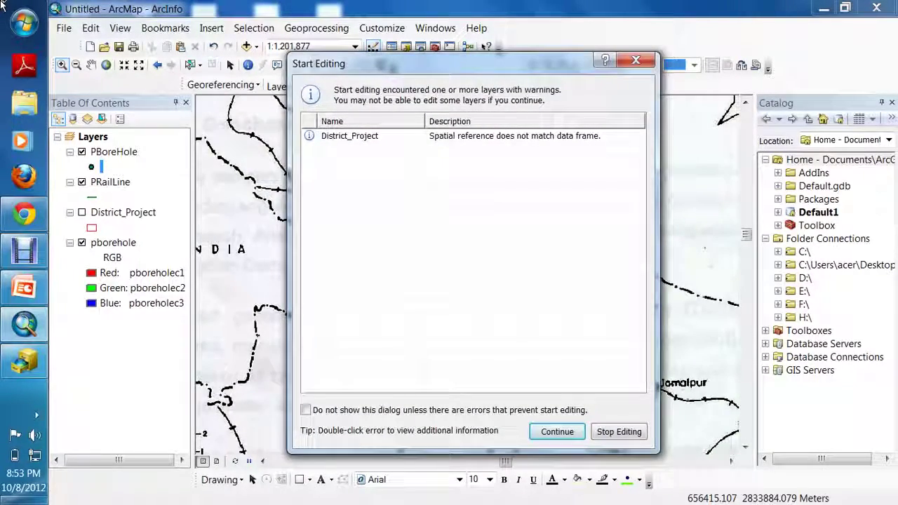
key(Return)
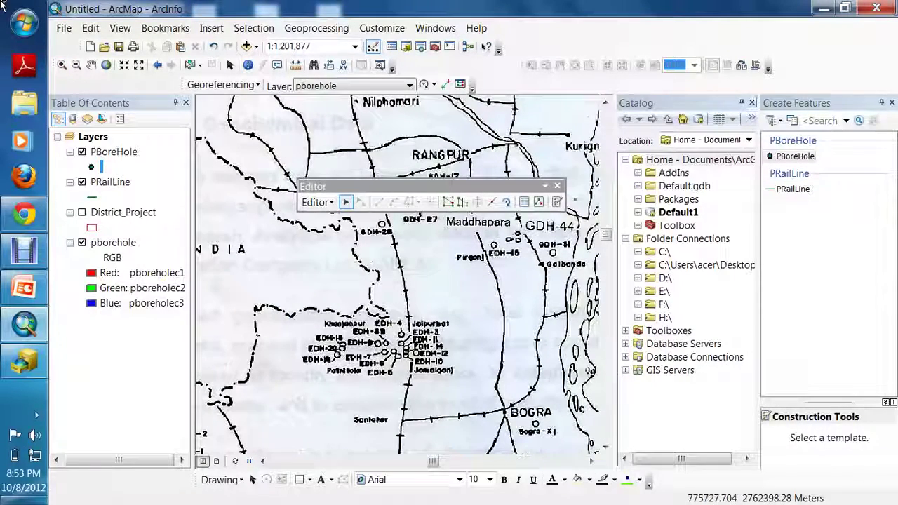
Collapse the Catalog to widen the map and move the floating Editor toolbar clear of the borehole labels.
click(741, 102)
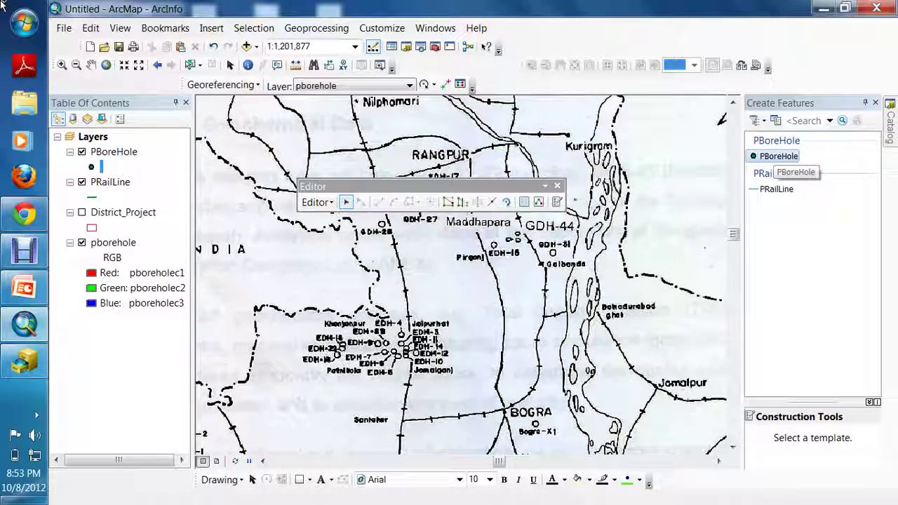
click(316, 202)
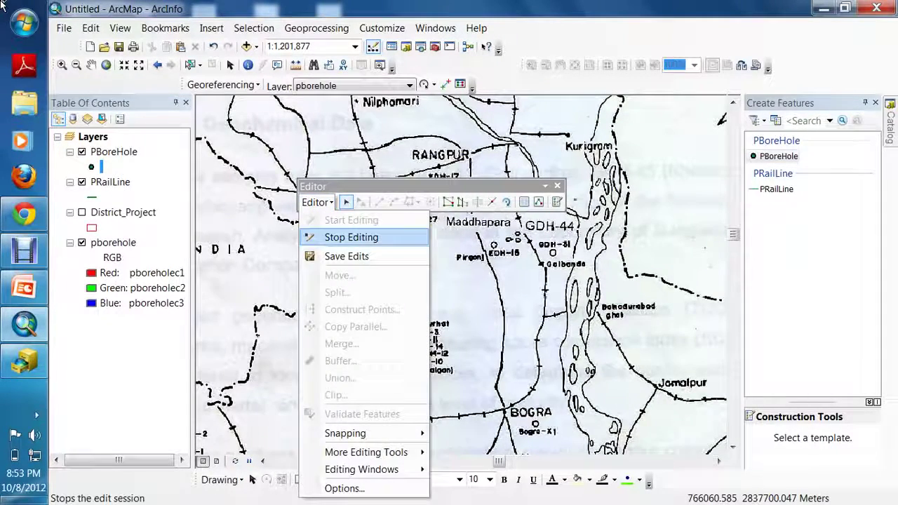
click(349, 236)
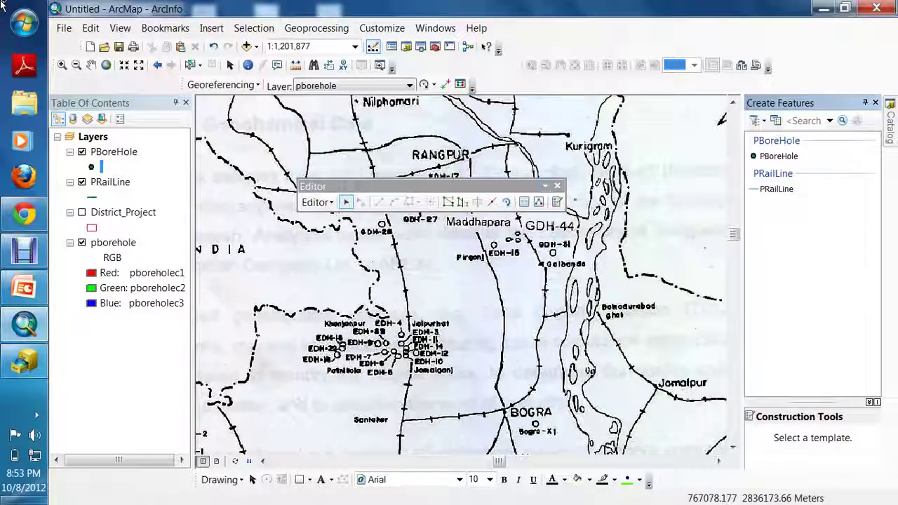
drag(533, 186, 544, 114)
Using the PBoreHole template, place points on the GDH-31 and EDH-15 symbols and the three symbols beside GDH-44.
click(779, 156)
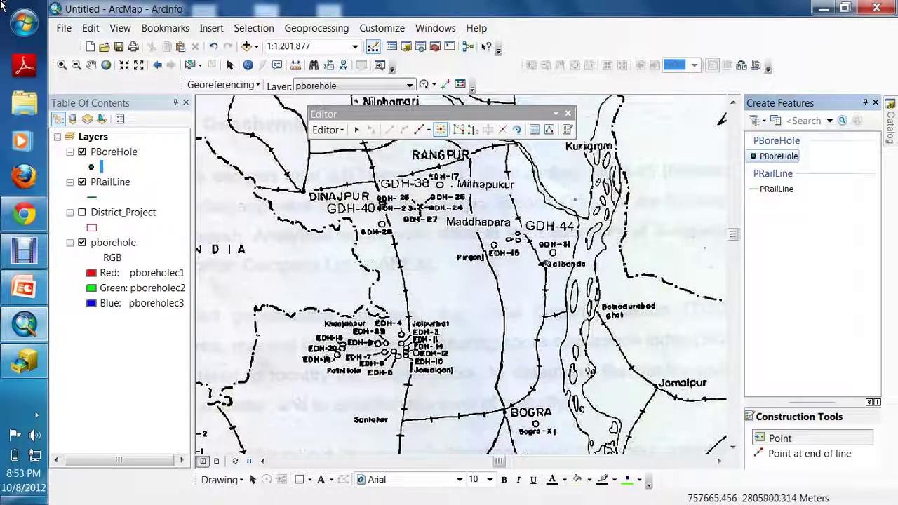
click(554, 253)
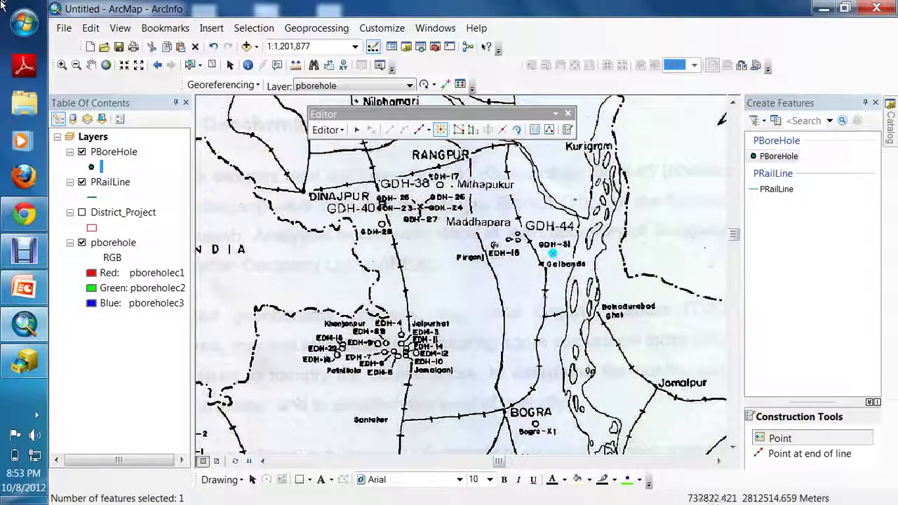
click(495, 244)
click(518, 241)
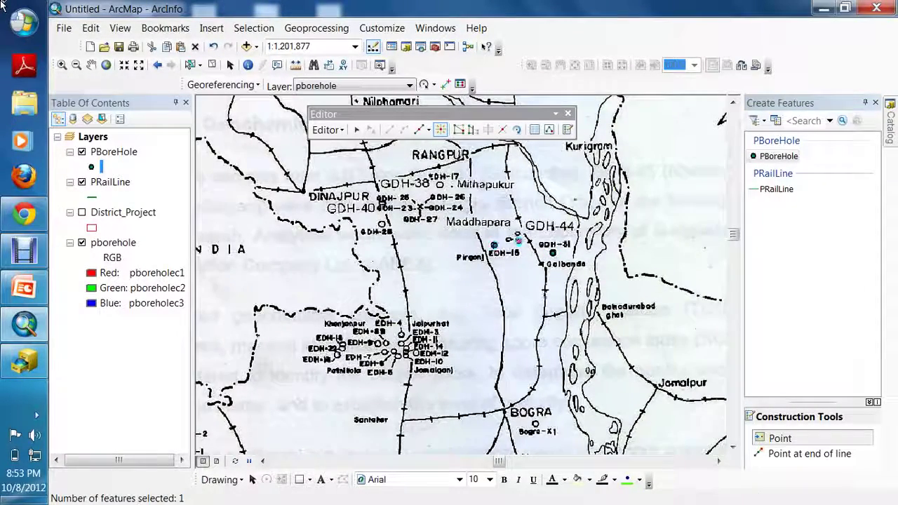
click(516, 234)
click(510, 239)
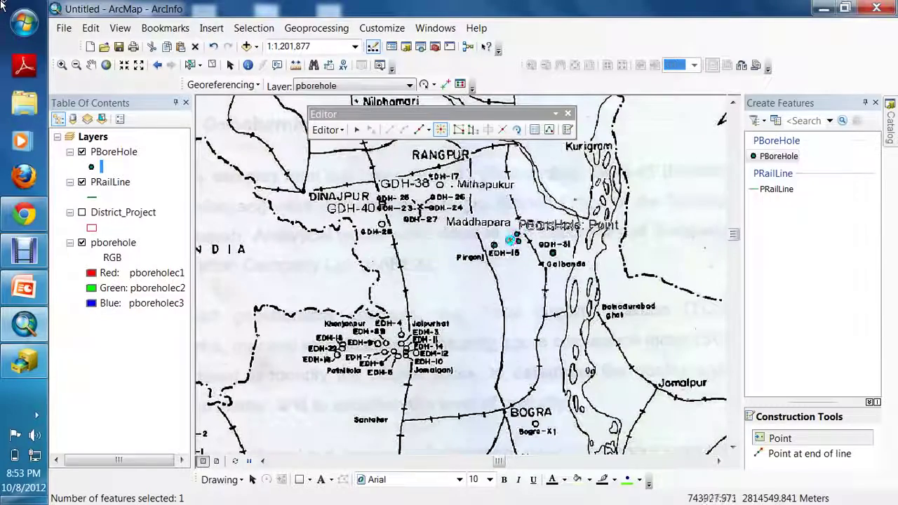
Add PBoreHole points on the GDH borehole symbols between Dinajpur and Mithapukur, including GDH-24 to GDH-28.
click(433, 197)
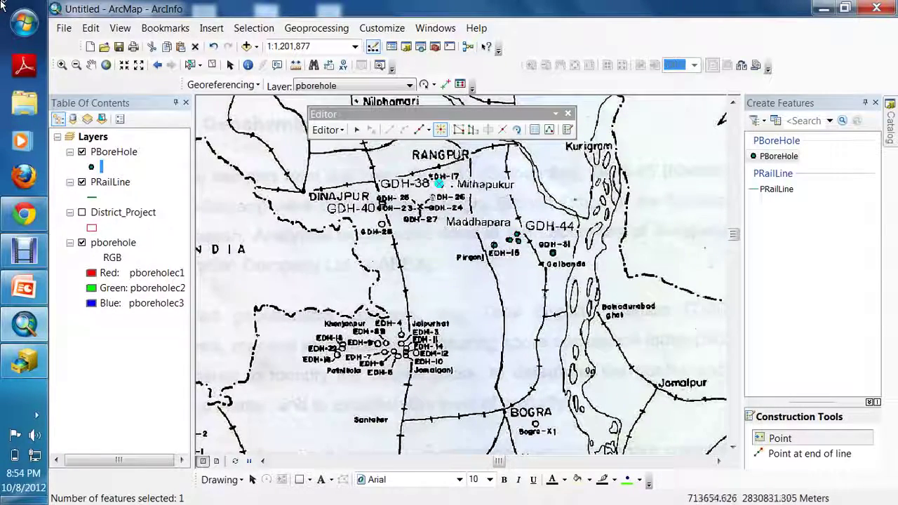
click(407, 199)
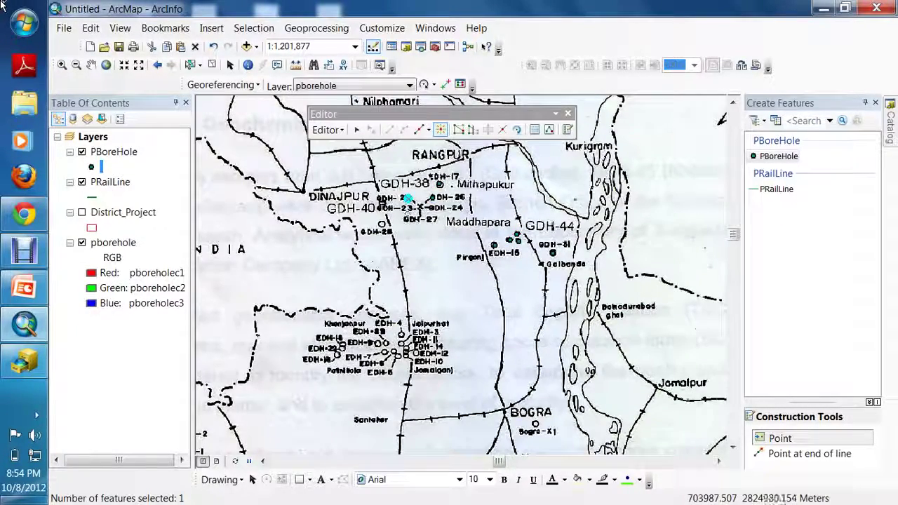
click(410, 210)
click(431, 208)
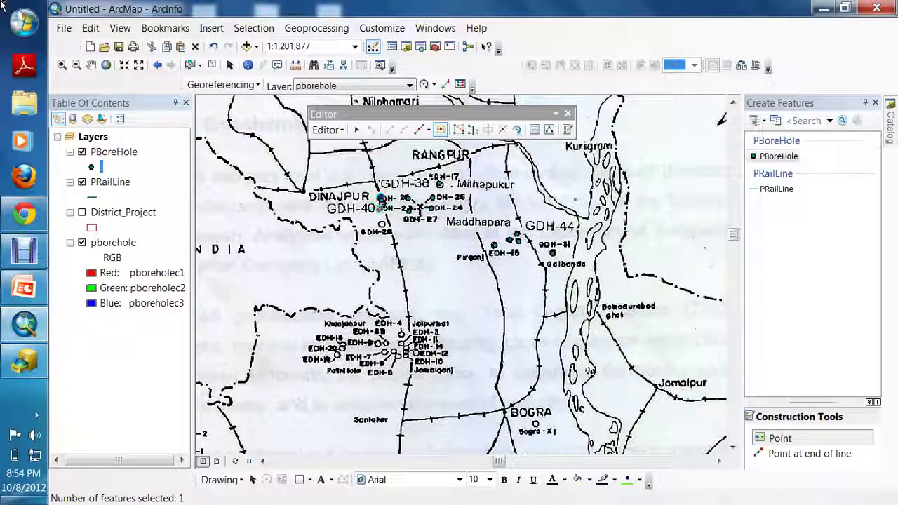
click(380, 208)
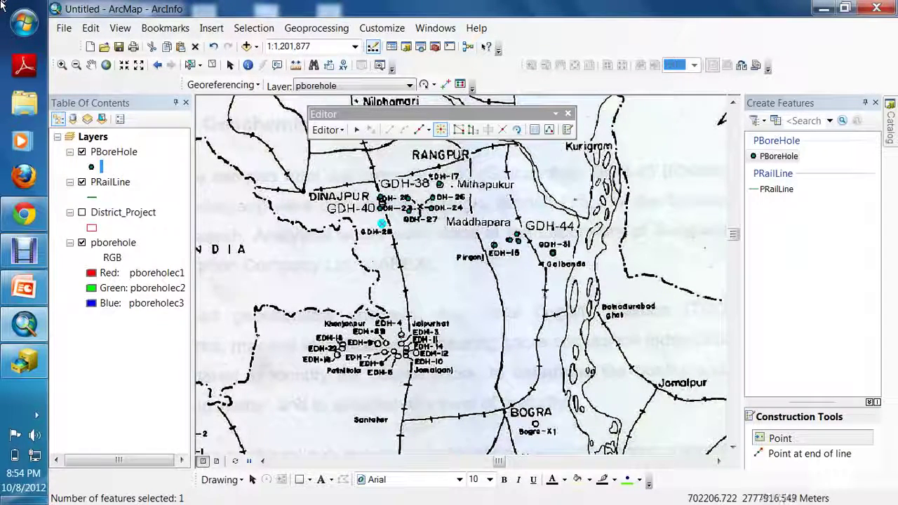
Add PBoreHole points on the clustered EDH borehole symbols between Jaipurhat and Jamalganj.
click(386, 343)
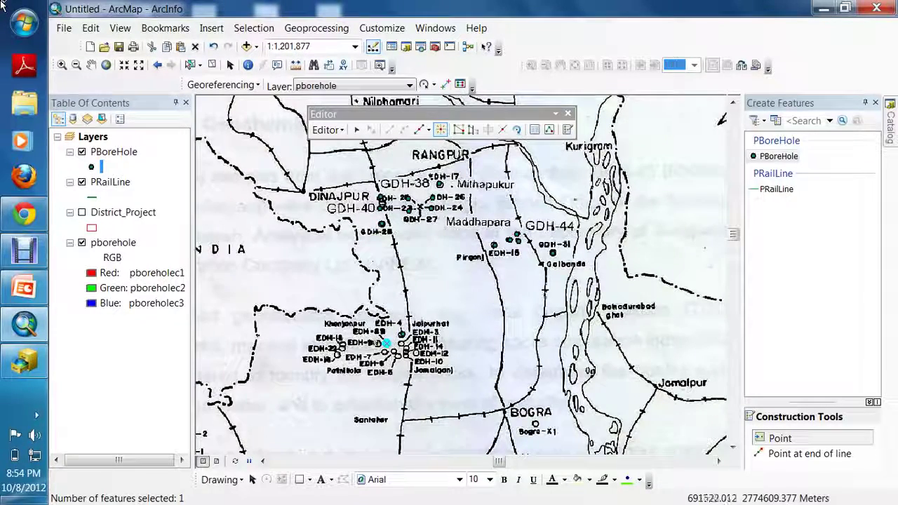
click(378, 343)
click(383, 351)
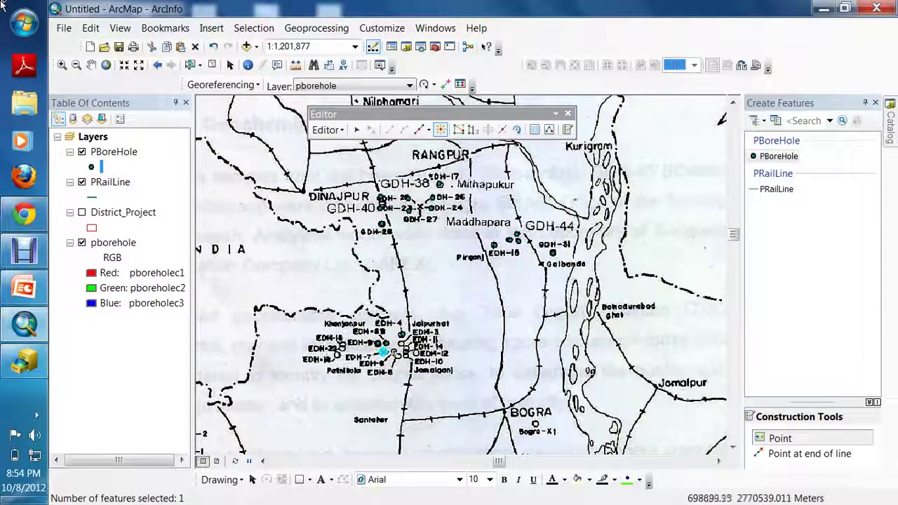
click(393, 353)
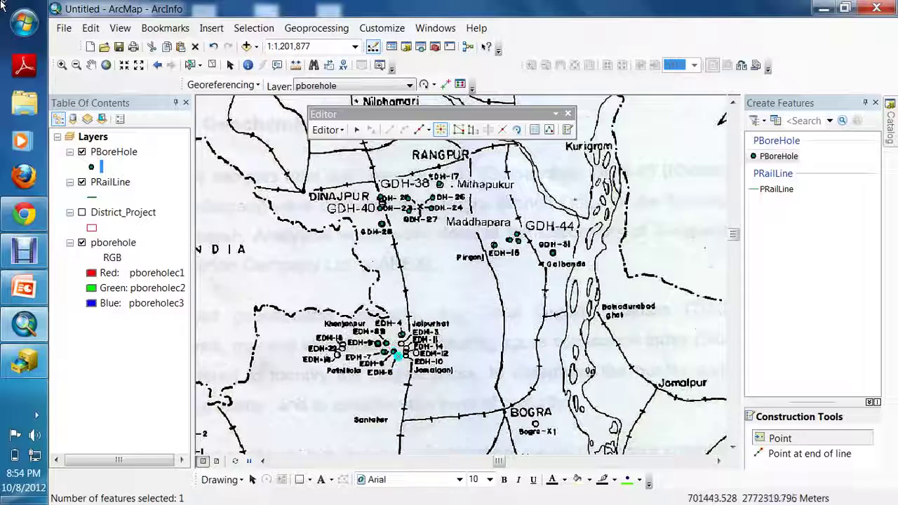
click(402, 344)
click(418, 354)
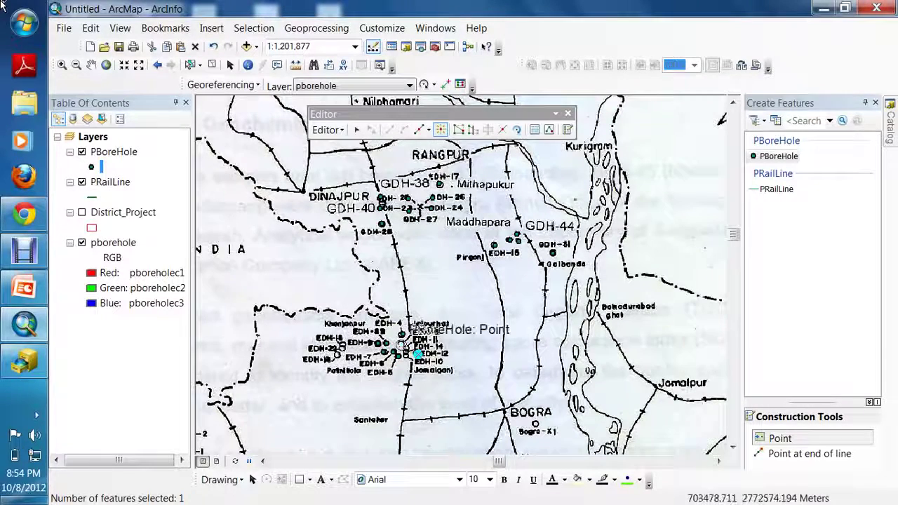
click(401, 344)
click(407, 353)
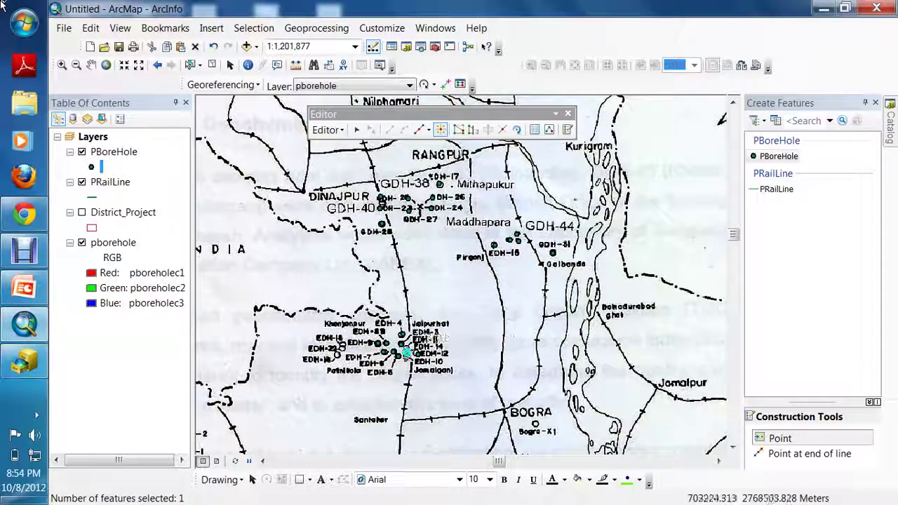
click(405, 358)
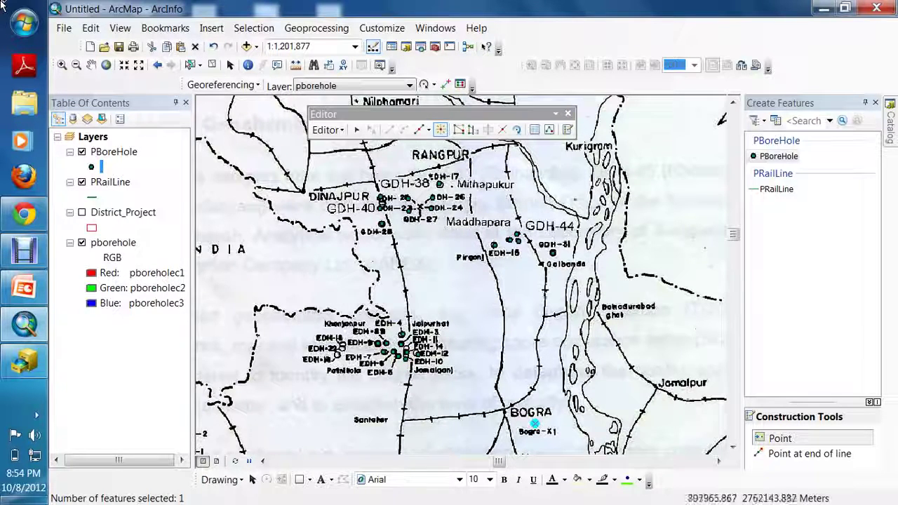
Place PBoreHole points on the Bogra-X1 and Kuchma-X1 symbols and on the dot beside Nawabganj.
click(733, 447)
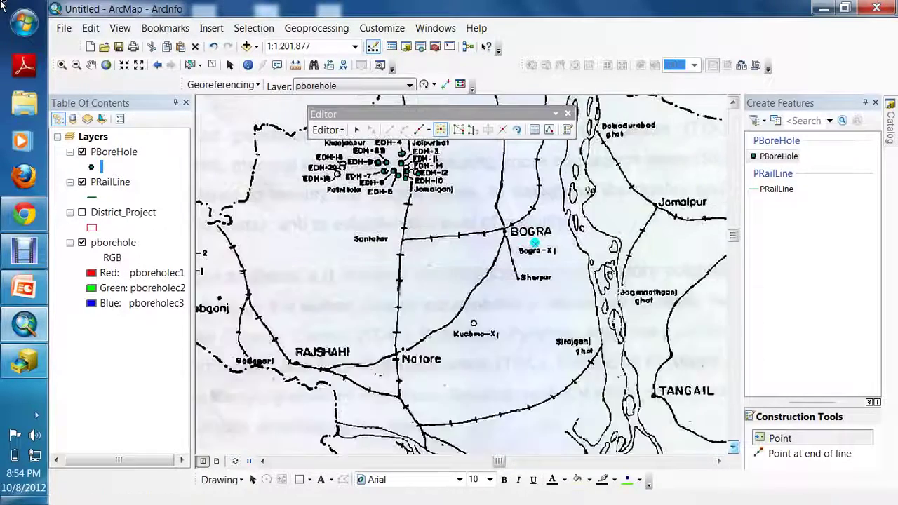
click(535, 243)
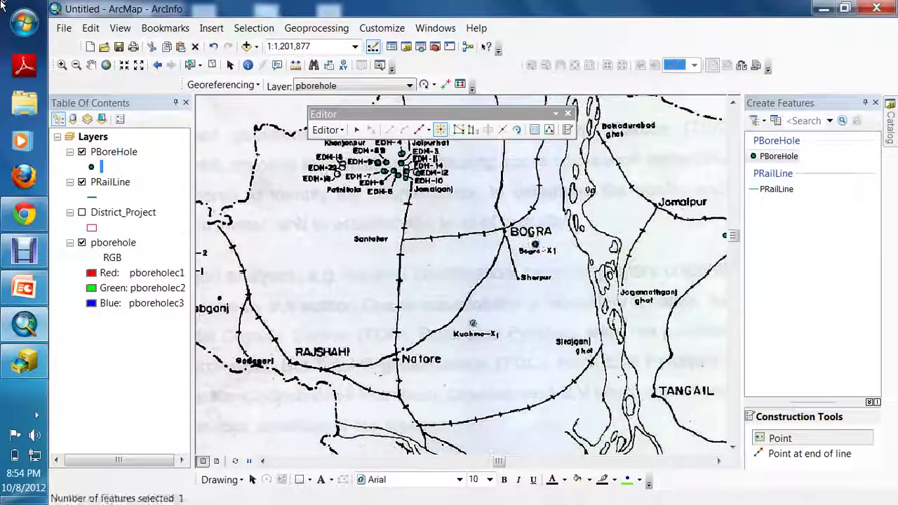
click(263, 461)
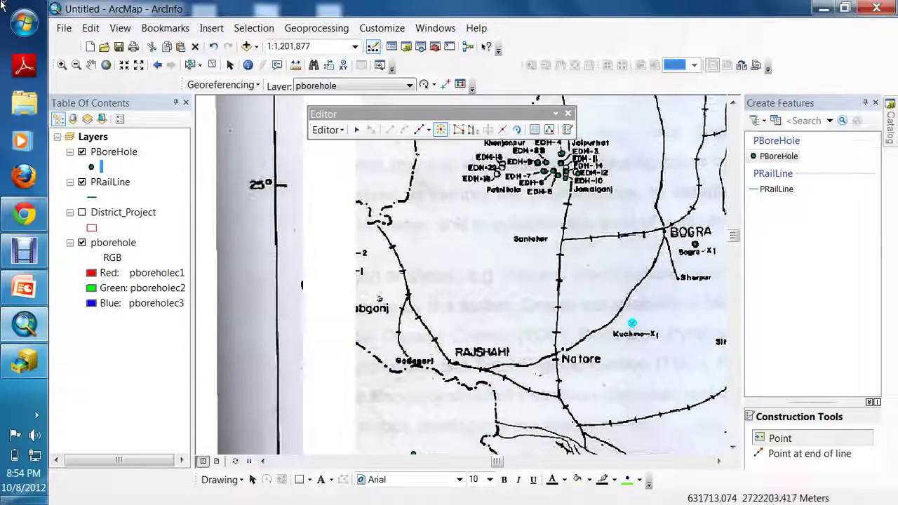
click(632, 323)
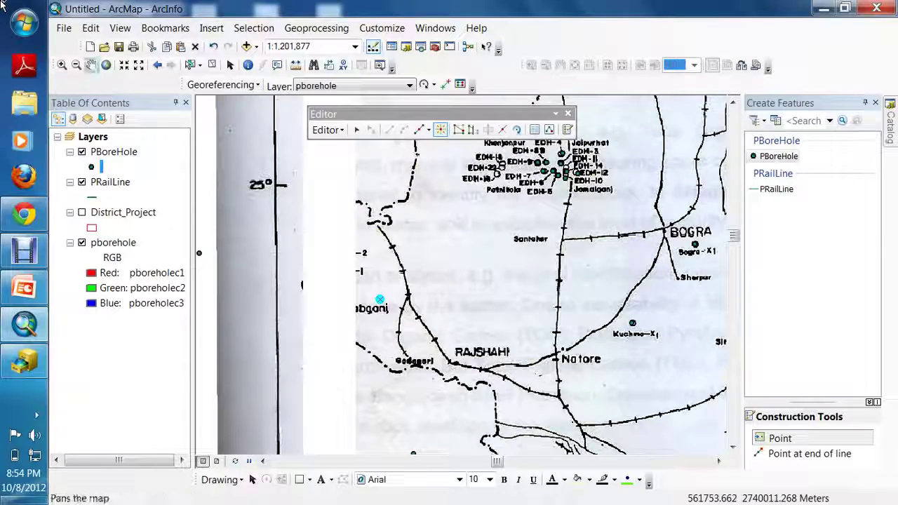
Add PBoreHole points on the EDH-1 and EDH-2 symbols near Sibganj.
click(91, 64)
mouse_move(397, 238)
mouse_down()
mouse_move(403, 337)
mouse_move(392, 259)
mouse_up()
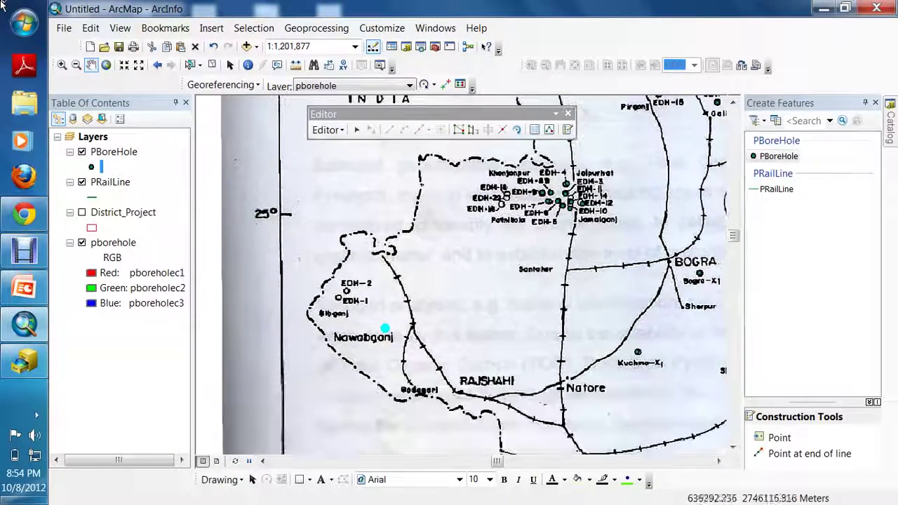
click(778, 156)
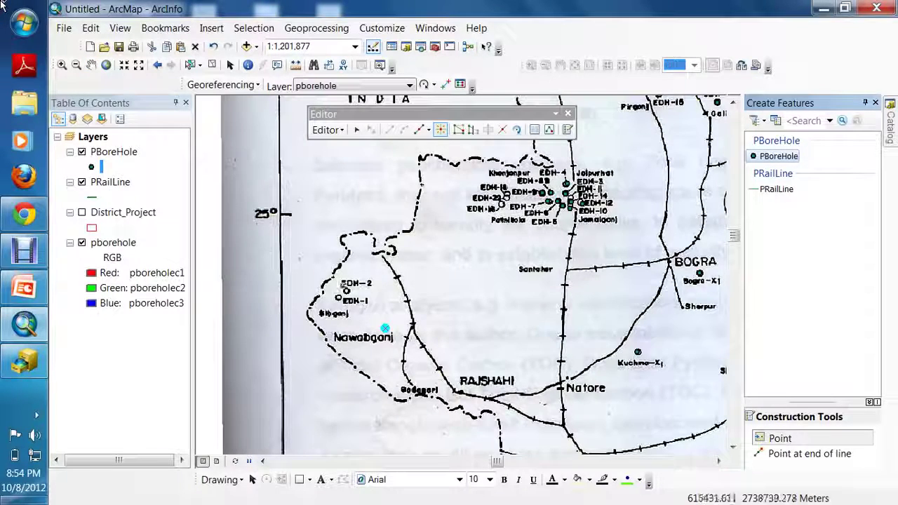
click(385, 328)
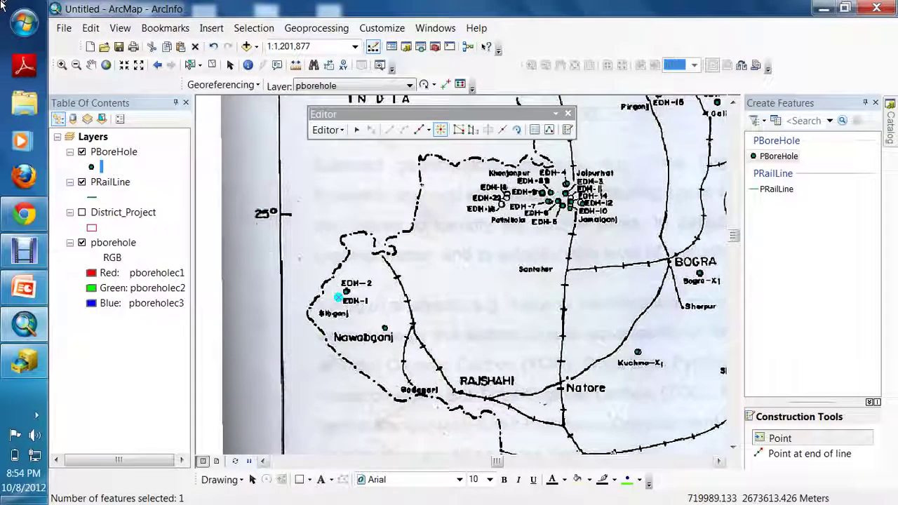
Examine the eastern and northern parts of the scanned map for borehole symbols without points.
click(717, 461)
click(718, 461)
click(718, 461)
click(717, 461)
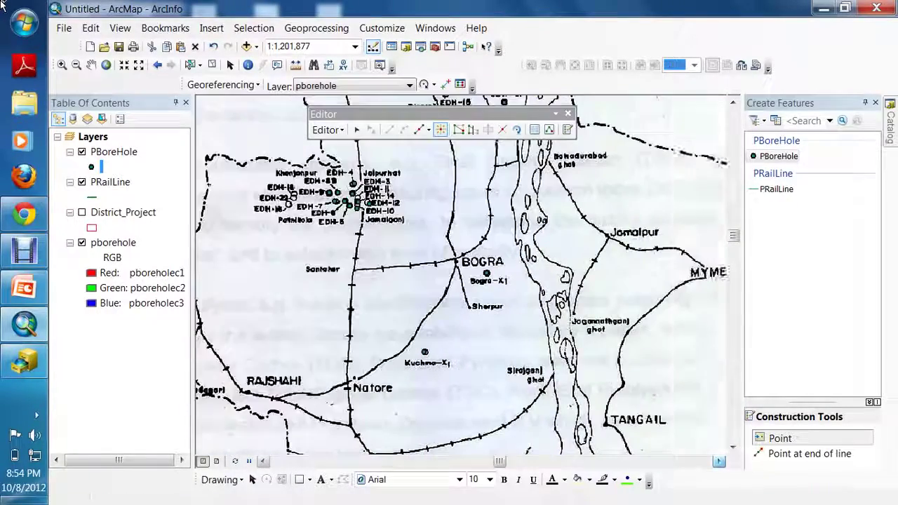
click(718, 461)
click(718, 461)
click(718, 461)
key(Up)
key(Up)
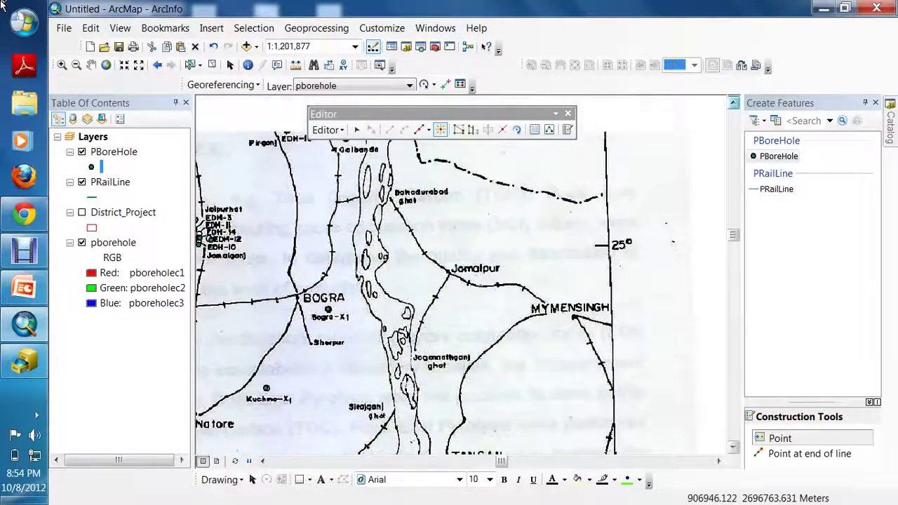
key(Up)
key(Up)
key(Up)
key(Up)
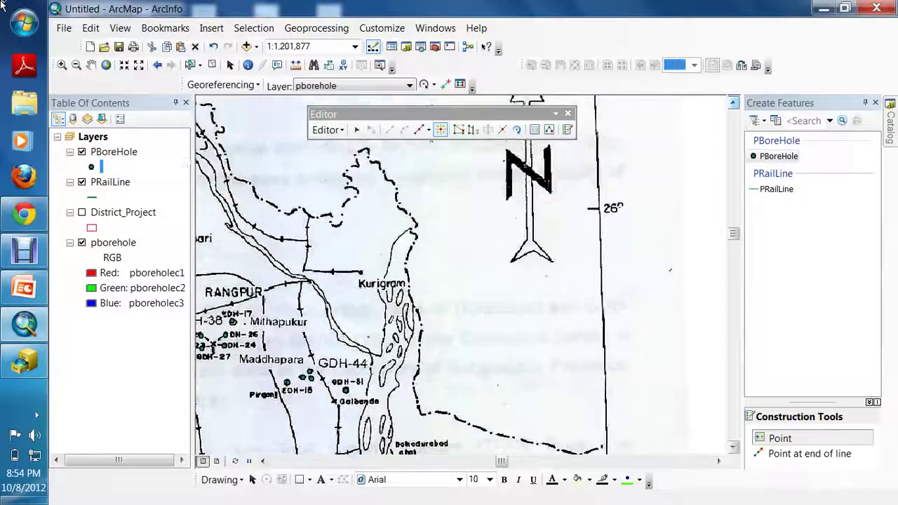
key(Left)
key(Left)
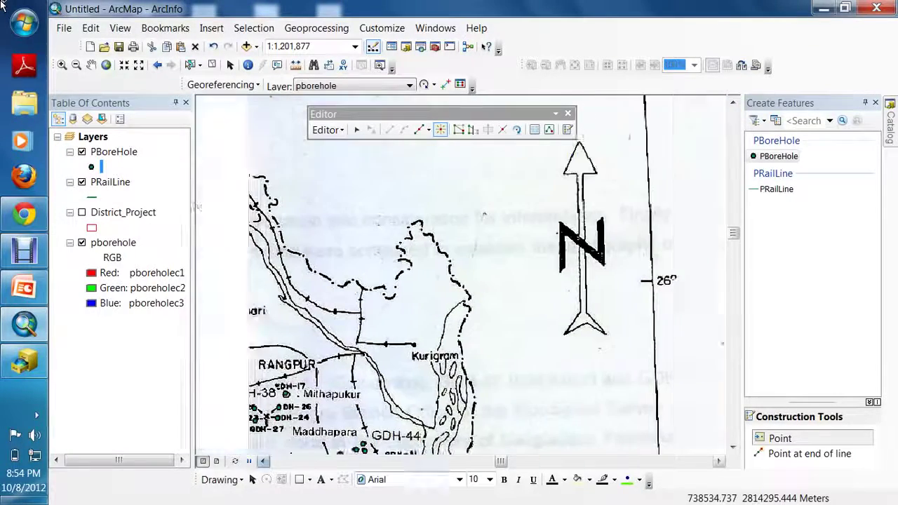
Start tracing the rail line east of Panchagarh, drawing the first PRailLine feature southward from the border.
key(Left)
key(Left)
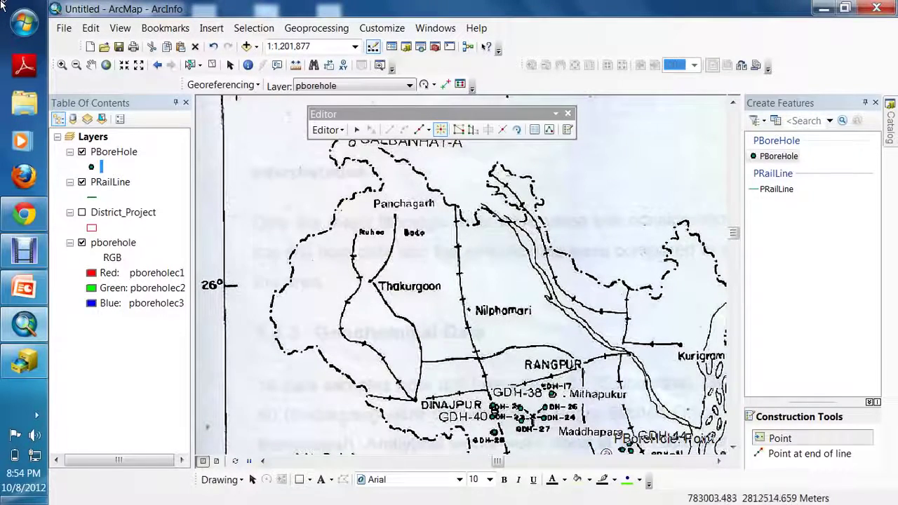
click(733, 447)
click(733, 447)
click(733, 447)
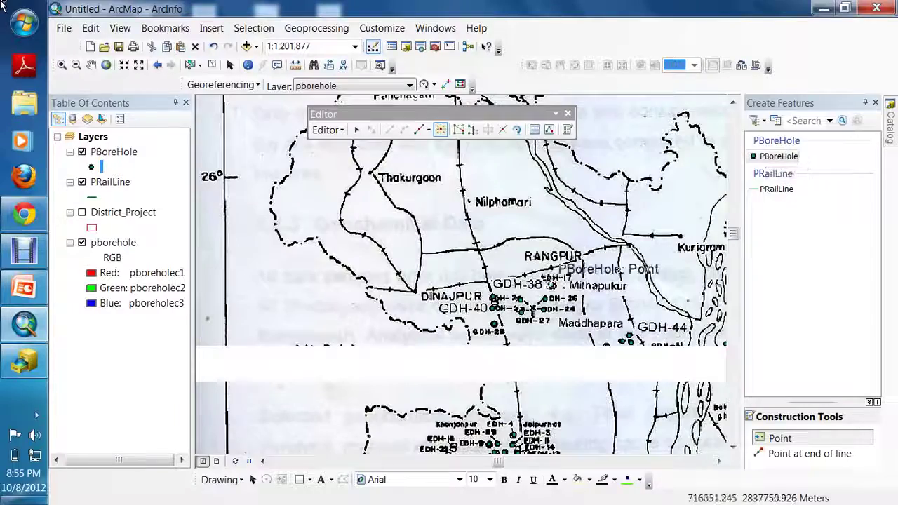
click(90, 64)
drag(468, 265, 479, 374)
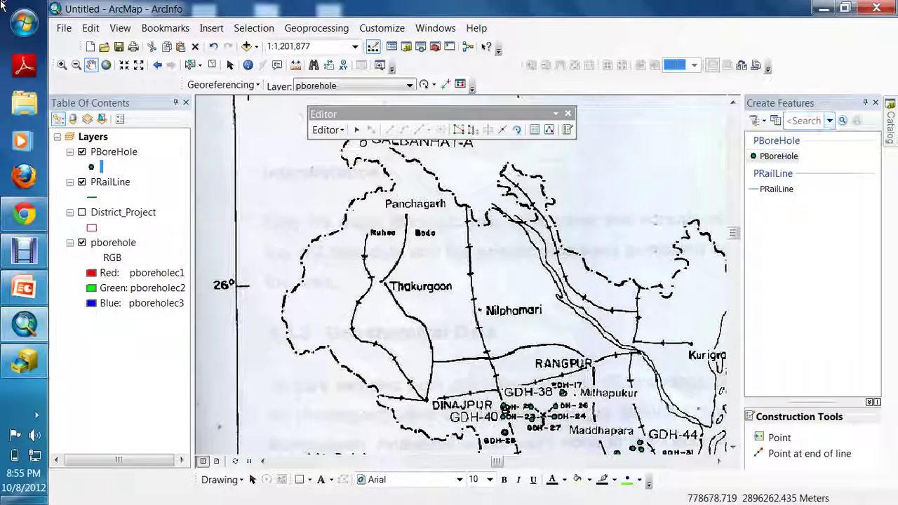
double_click(776, 189)
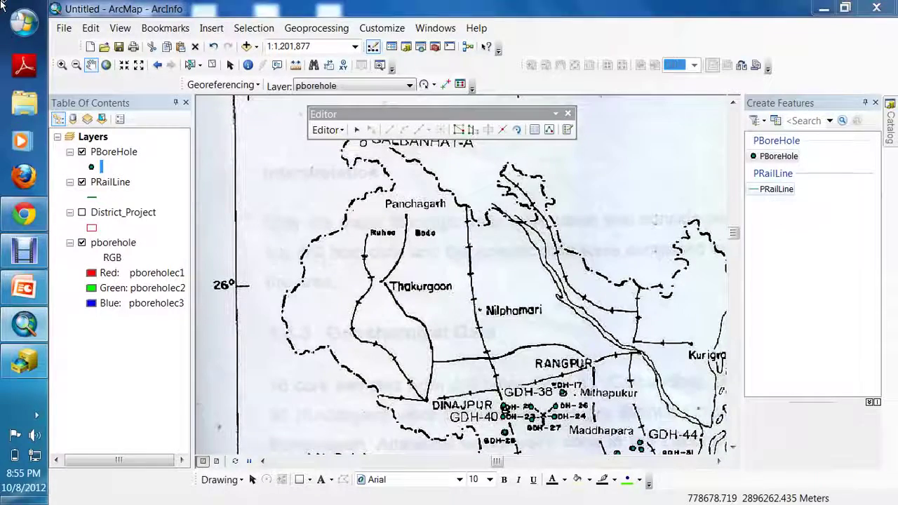
click(660, 16)
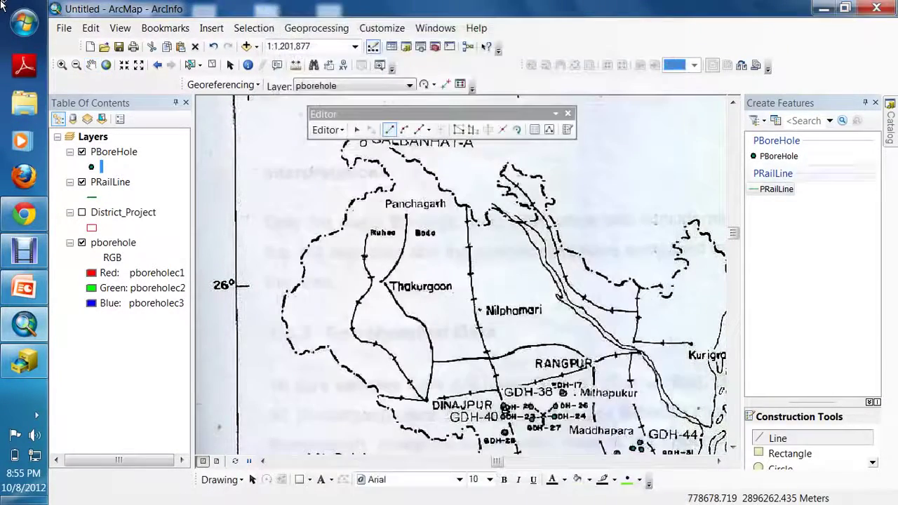
click(776, 189)
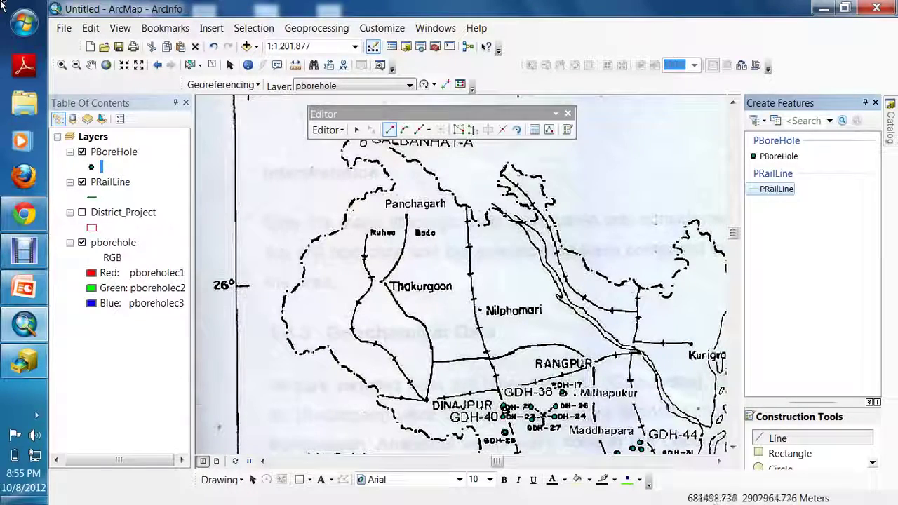
click(465, 206)
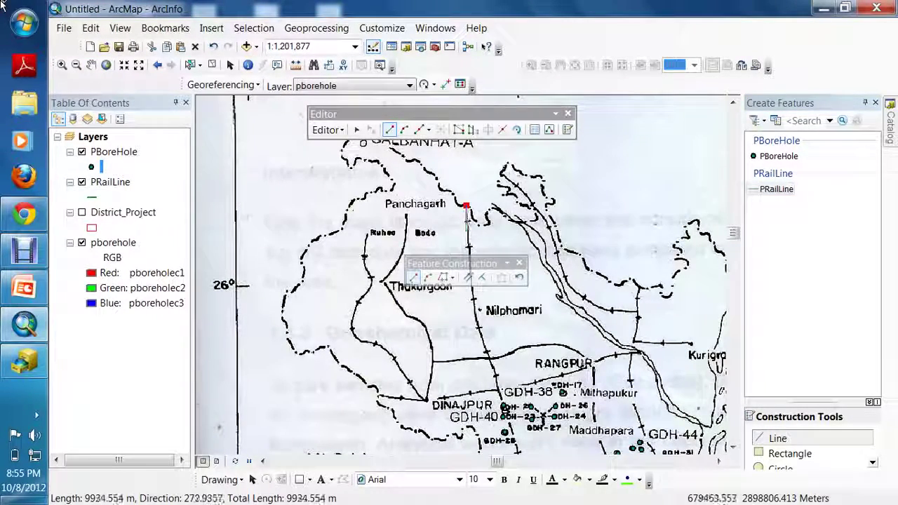
click(467, 229)
double_click(468, 262)
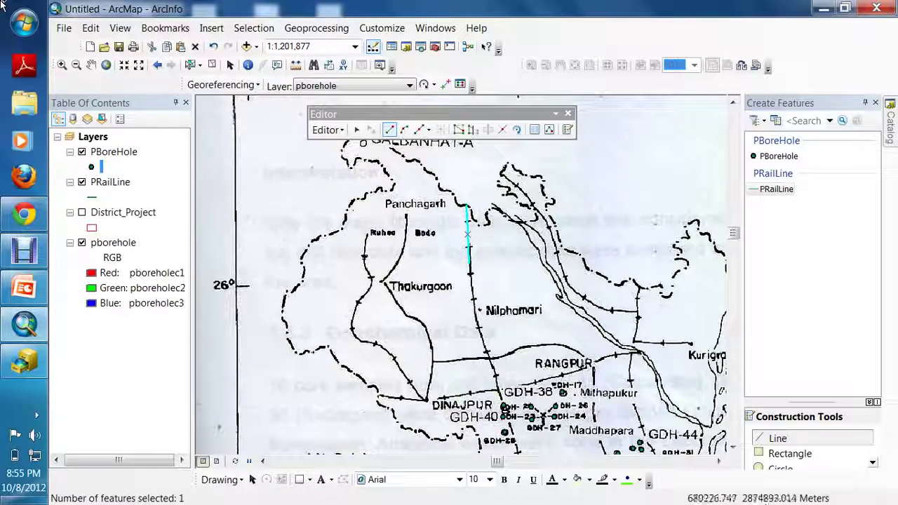
Add a second PRailLine feature along the same rail line past Nilphamari.
click(473, 285)
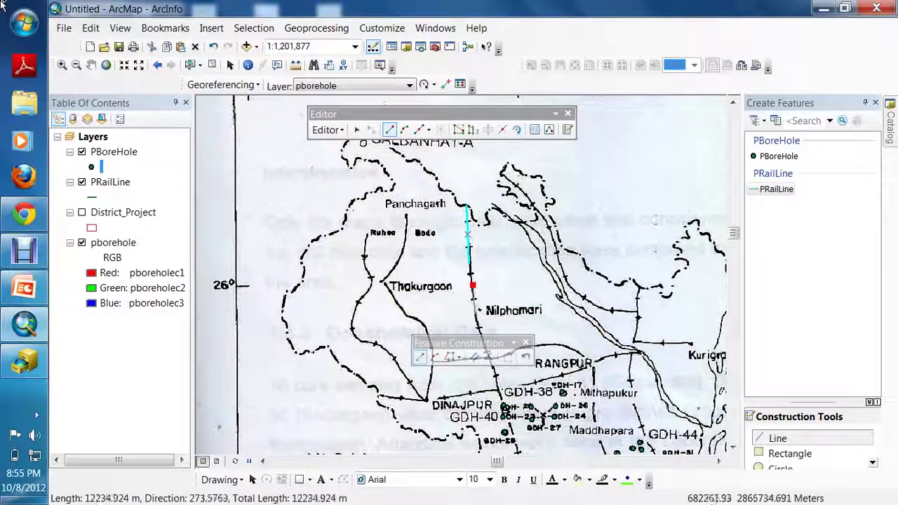
click(476, 316)
double_click(481, 335)
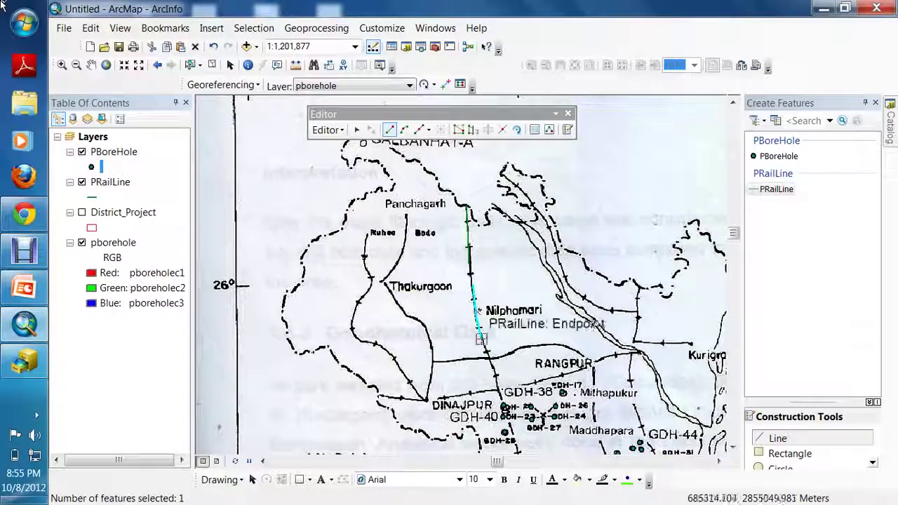
Trace the rail line from the end of the line near Nilphamari south past GDH-40 and Jaipurhat to Jamalganj as one PRailLine feature.
click(482, 339)
click(492, 365)
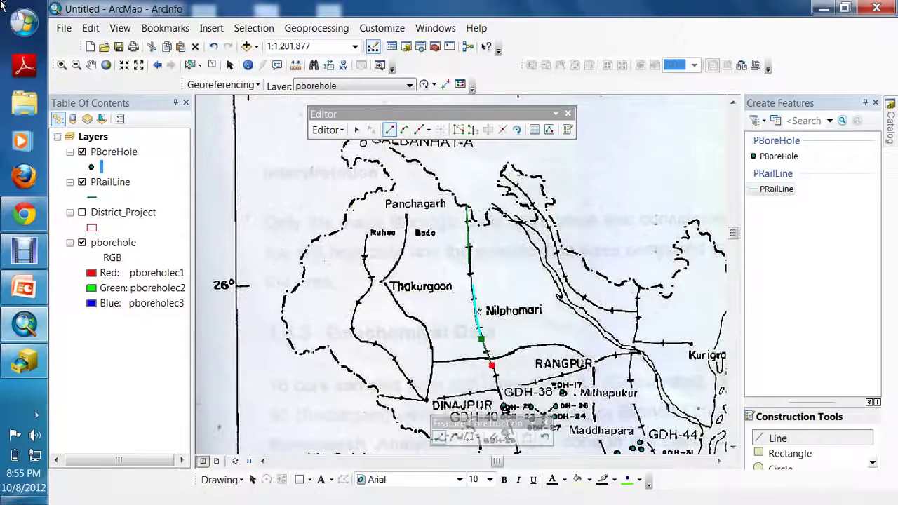
click(498, 381)
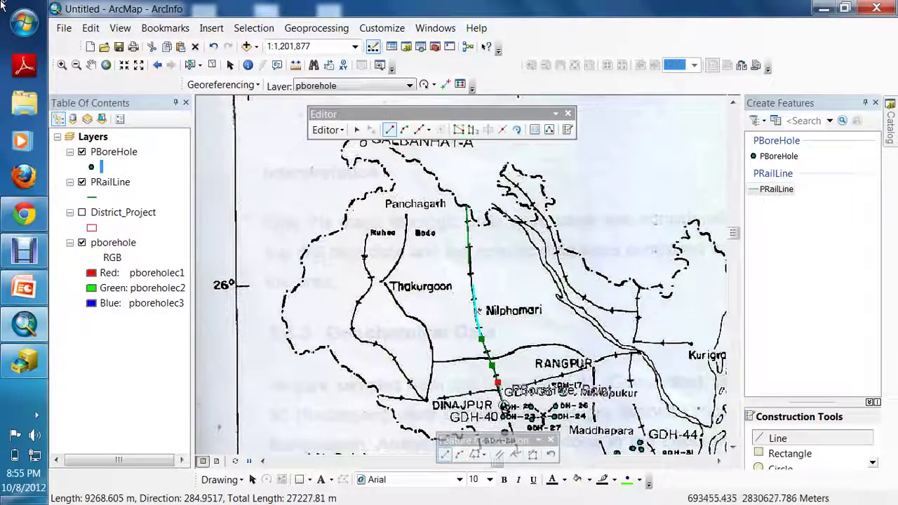
click(511, 427)
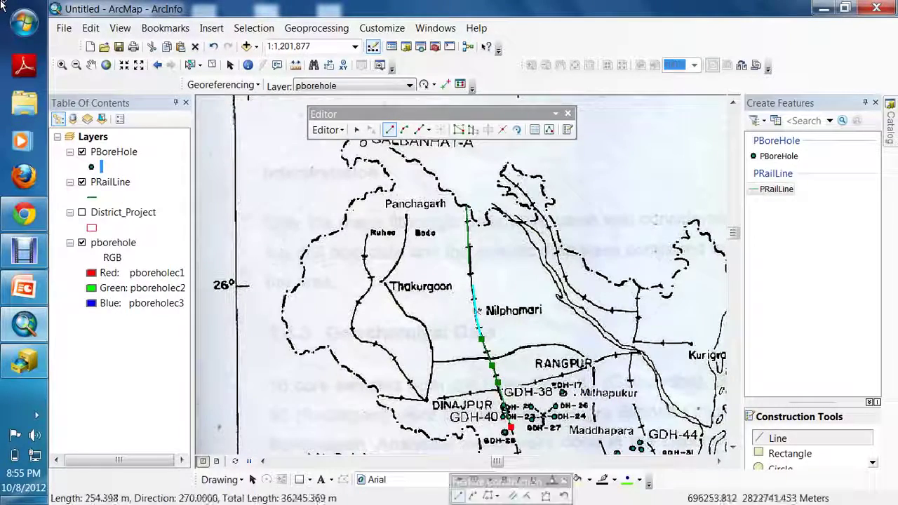
click(517, 451)
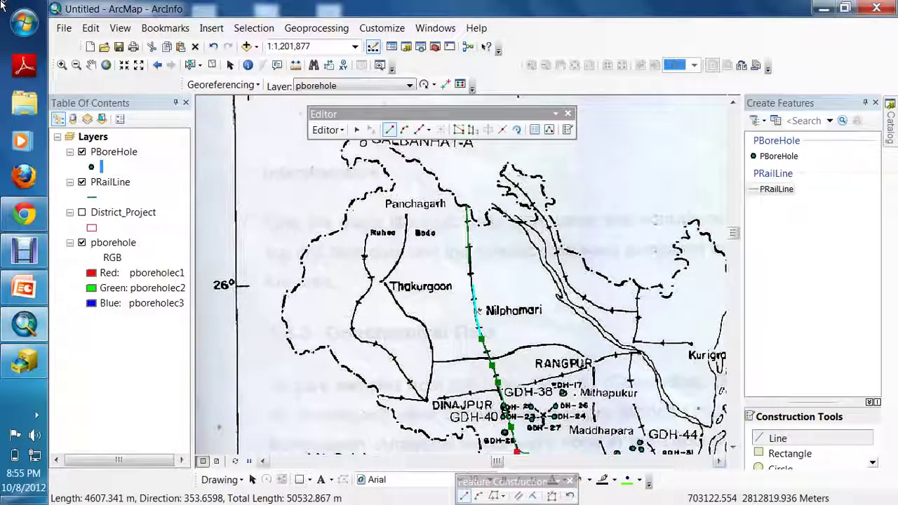
click(733, 447)
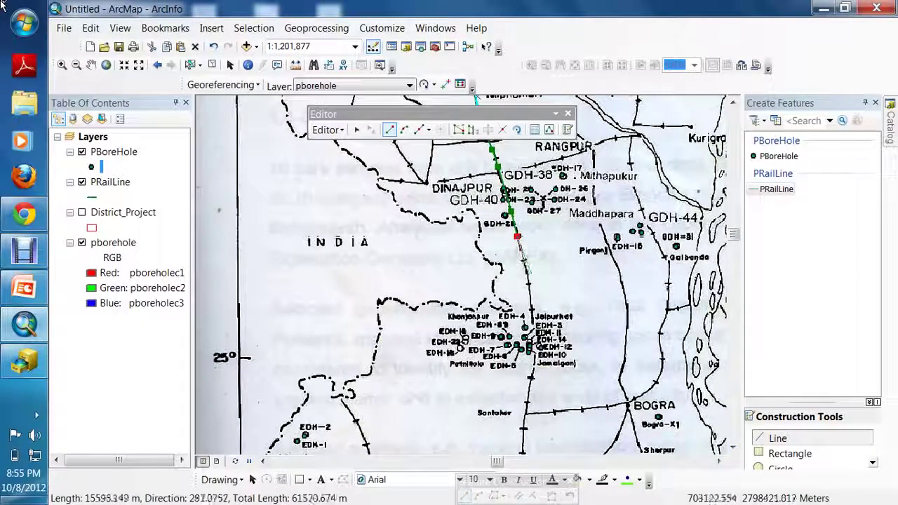
click(528, 275)
click(531, 307)
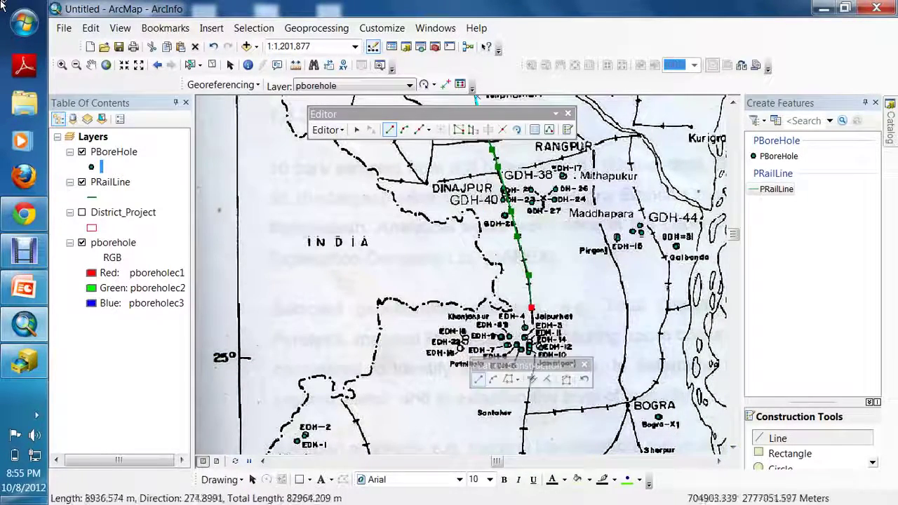
click(535, 340)
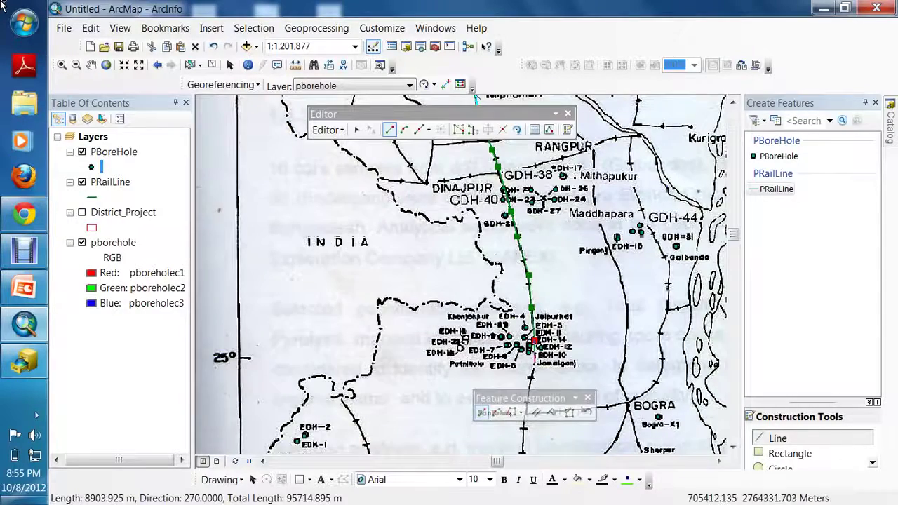
double_click(536, 363)
Trace the rail line from Jamalganj past Santahar as a PRailLine feature connected to the previous line.
click(535, 363)
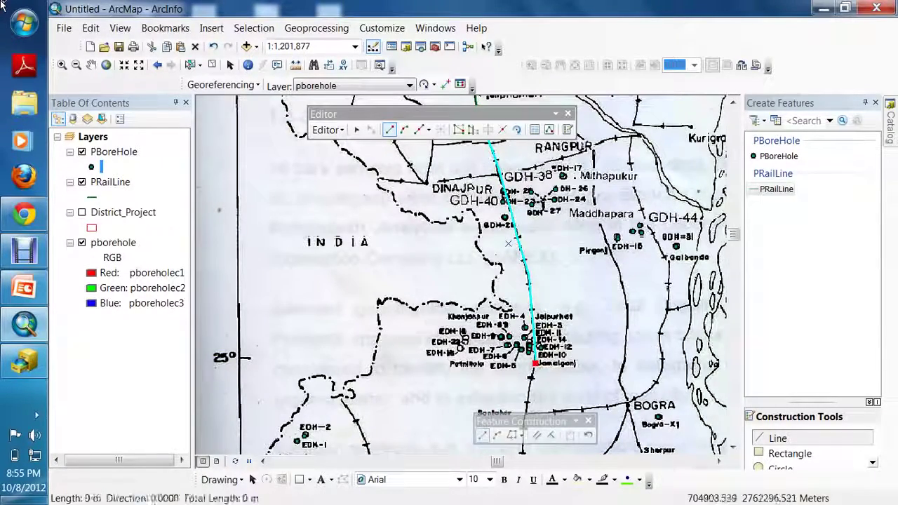
click(527, 399)
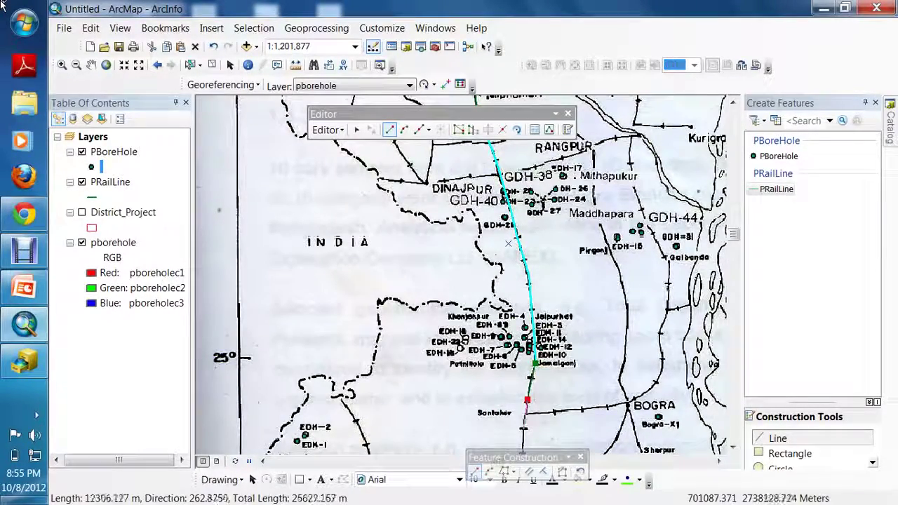
click(523, 430)
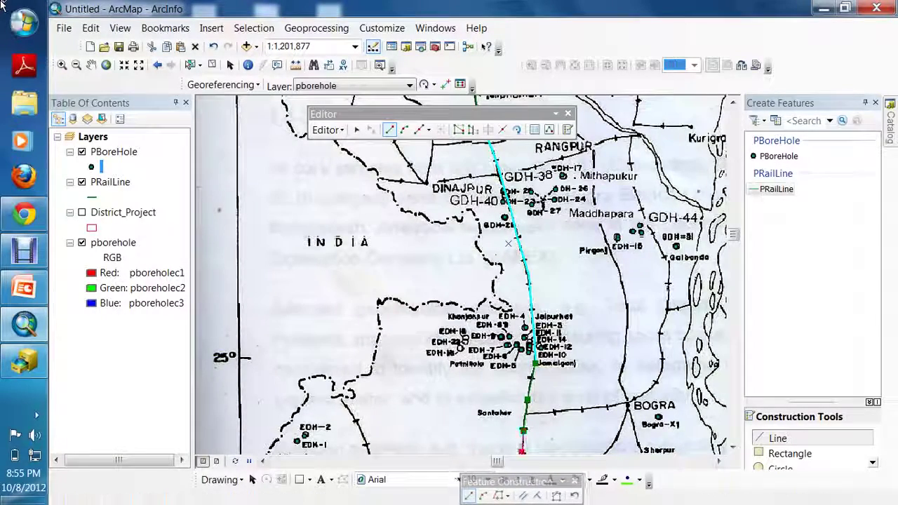
double_click(523, 452)
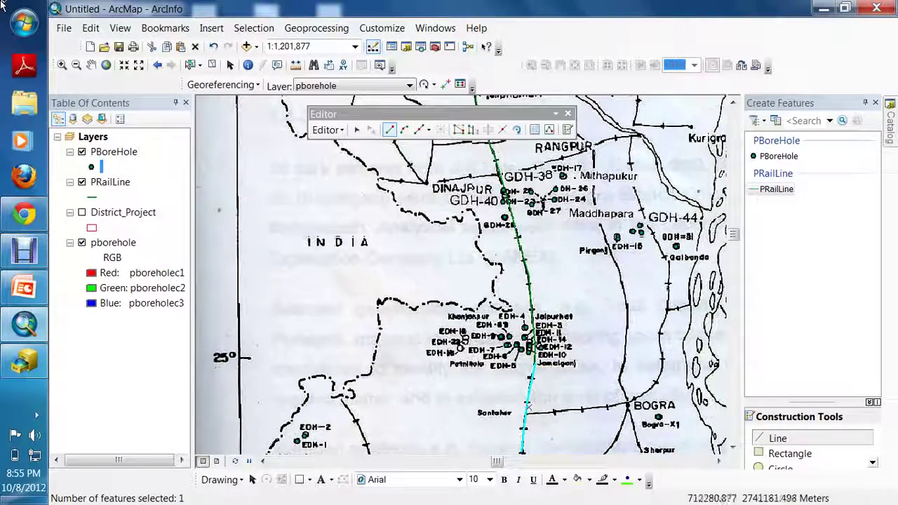
click(733, 447)
click(734, 447)
click(733, 447)
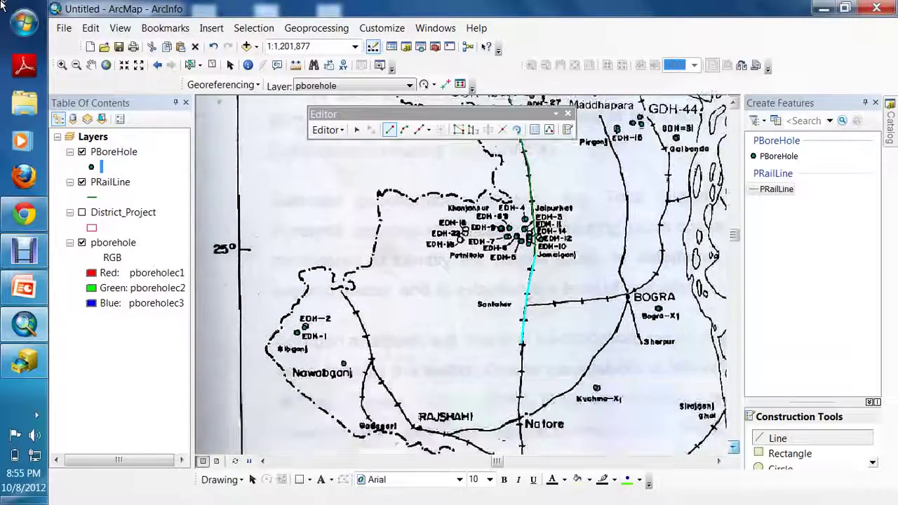
click(733, 447)
click(523, 307)
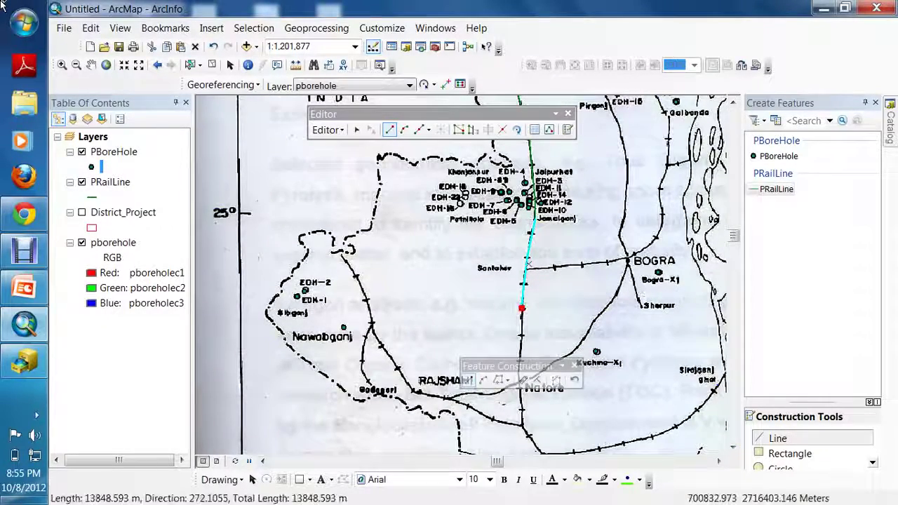
click(520, 347)
click(519, 376)
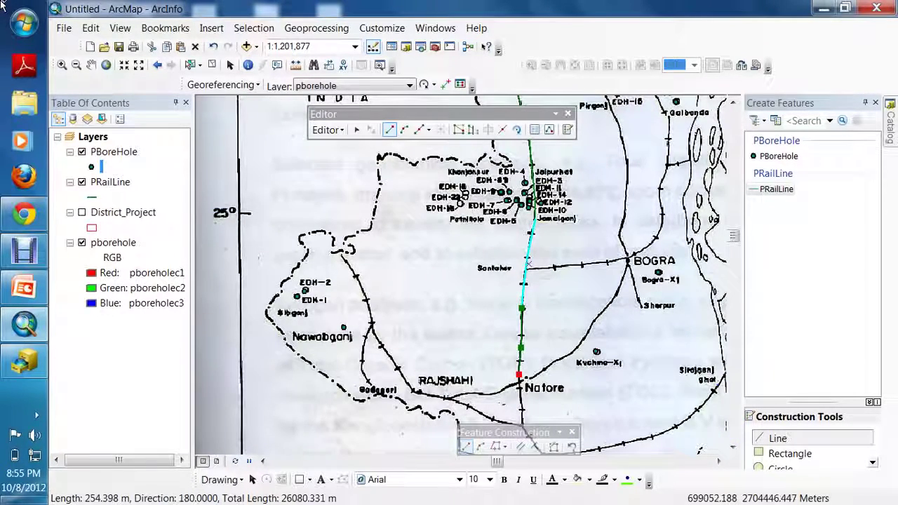
right_click(518, 376)
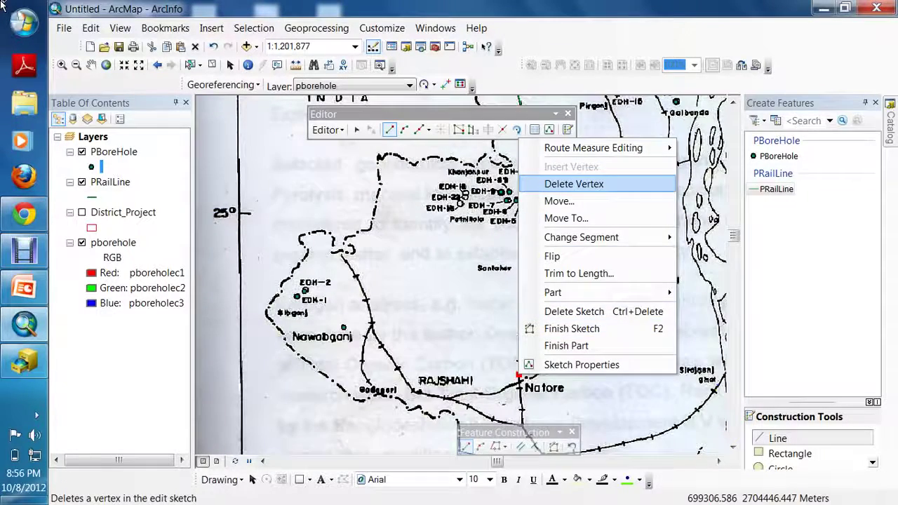
click(572, 184)
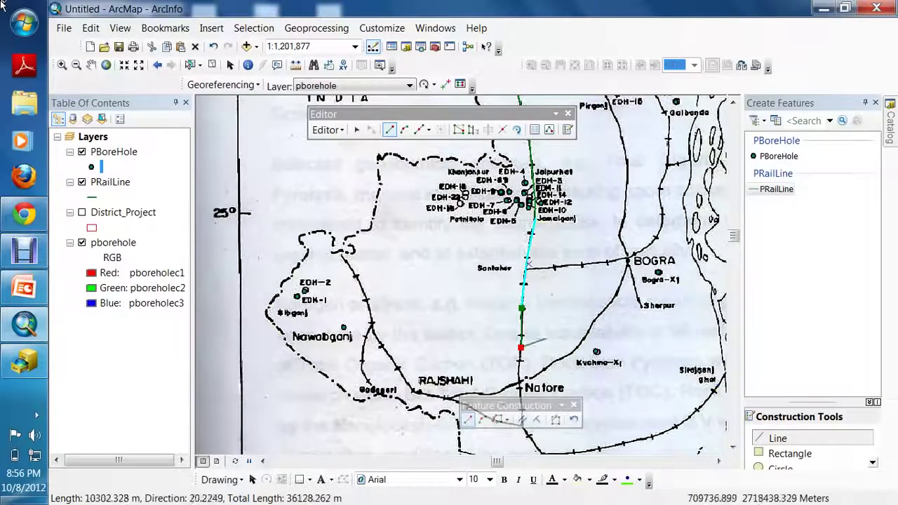
right_click(518, 351)
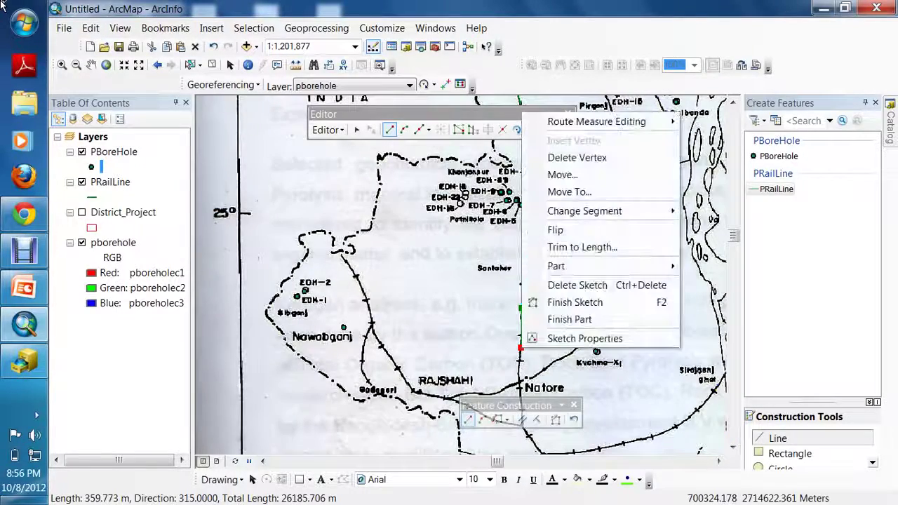
click(575, 301)
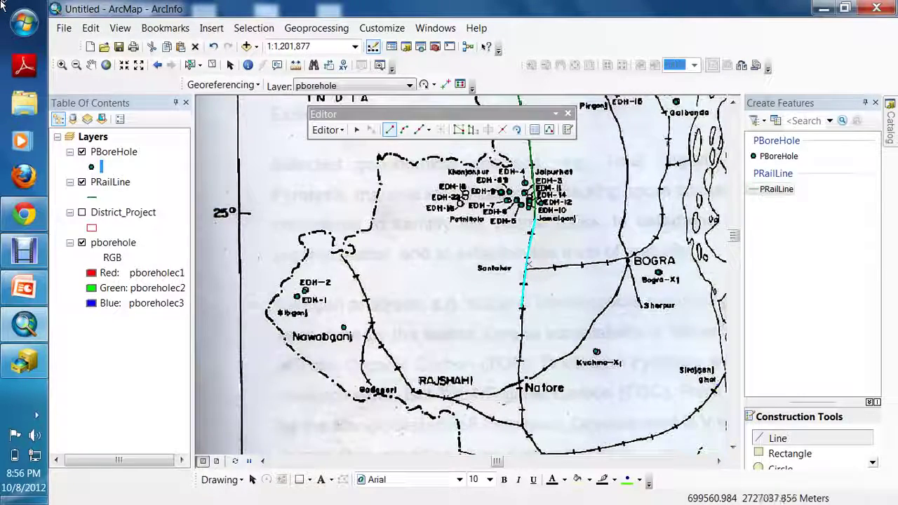
Sketch a PRailLine feature from the line end south of Santahar through Natore to the rail junction northwest of Pabna.
click(522, 309)
click(523, 339)
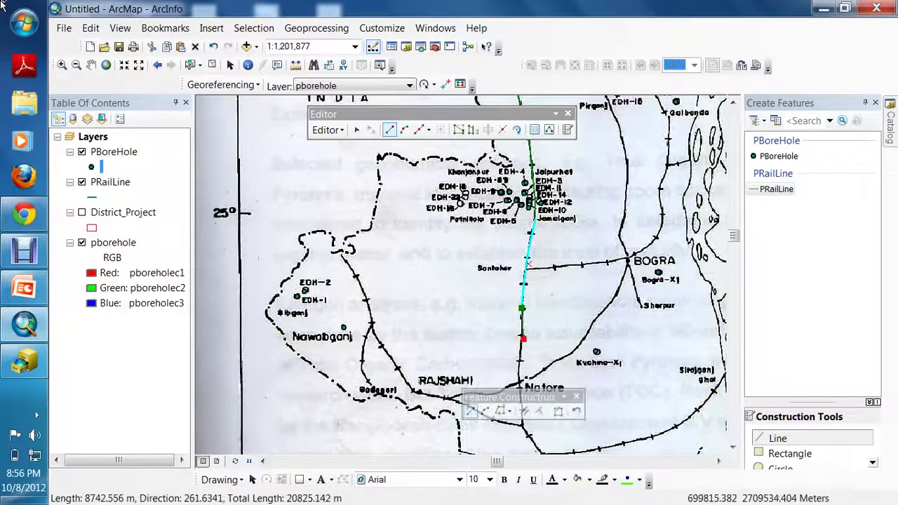
click(520, 363)
click(520, 397)
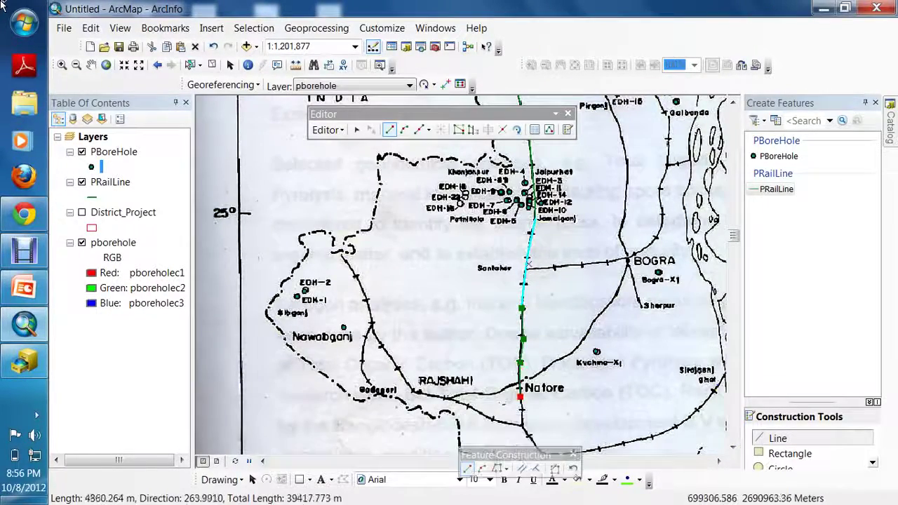
click(522, 425)
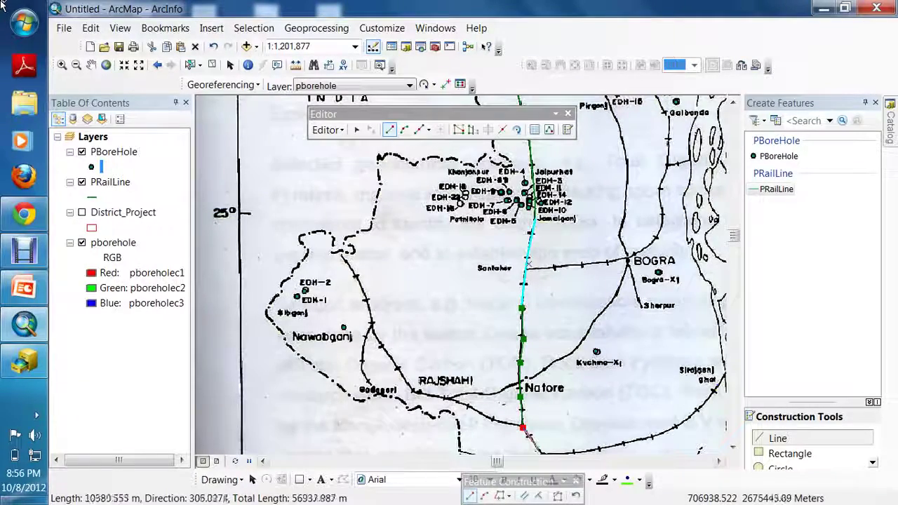
click(539, 450)
click(543, 452)
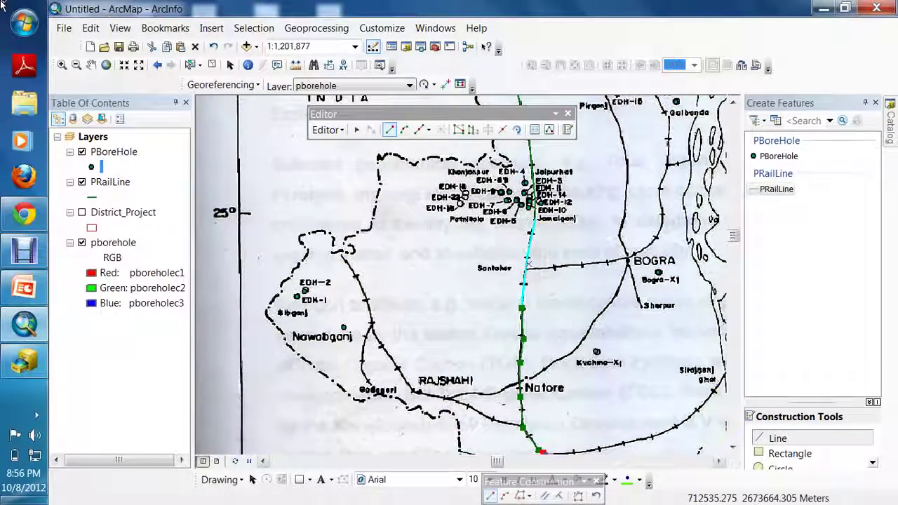
Continue the PRailLine sketch from the rail junction northwest of Pabna along the curved rail line to Sirajganj Ghat.
click(733, 447)
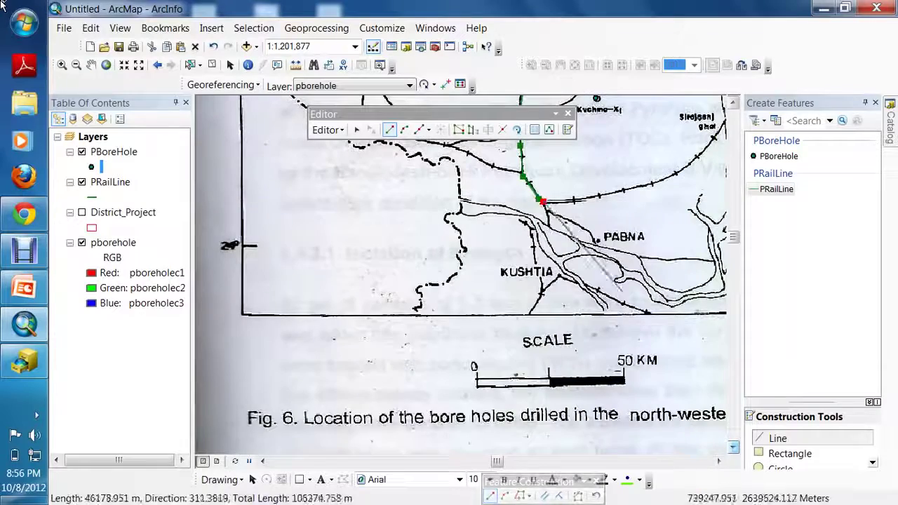
click(560, 203)
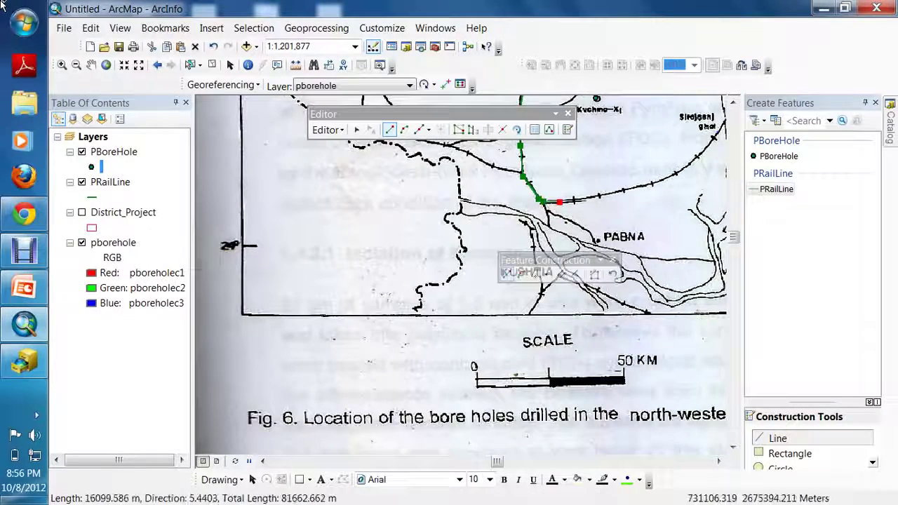
click(609, 195)
click(664, 181)
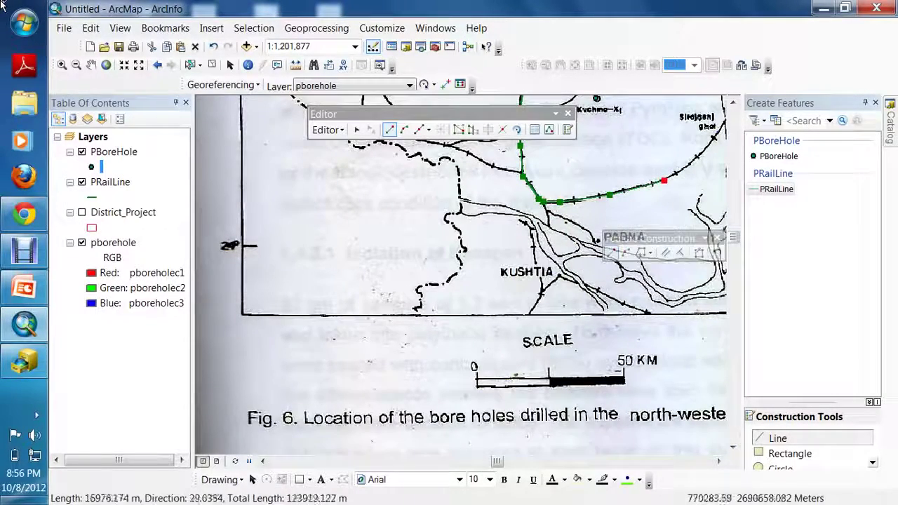
click(705, 149)
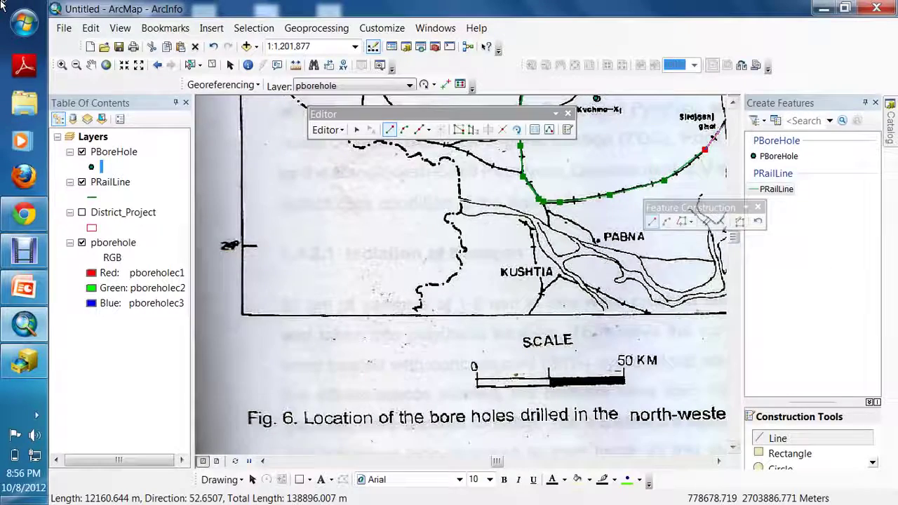
click(725, 123)
Delete the sketch's last vertex at Sirajganj Ghat, re-place it at the rail line's end and finish the PRailLine feature.
click(719, 461)
click(719, 461)
click(719, 461)
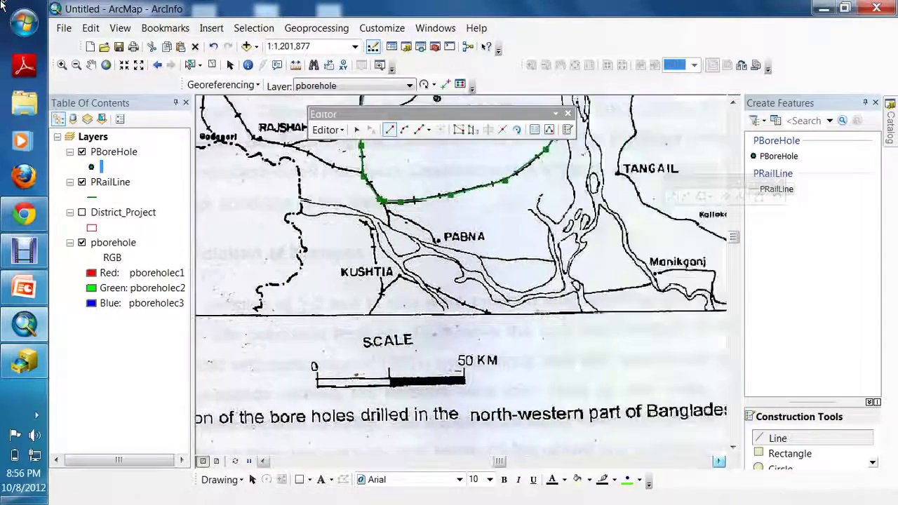
click(734, 102)
click(733, 102)
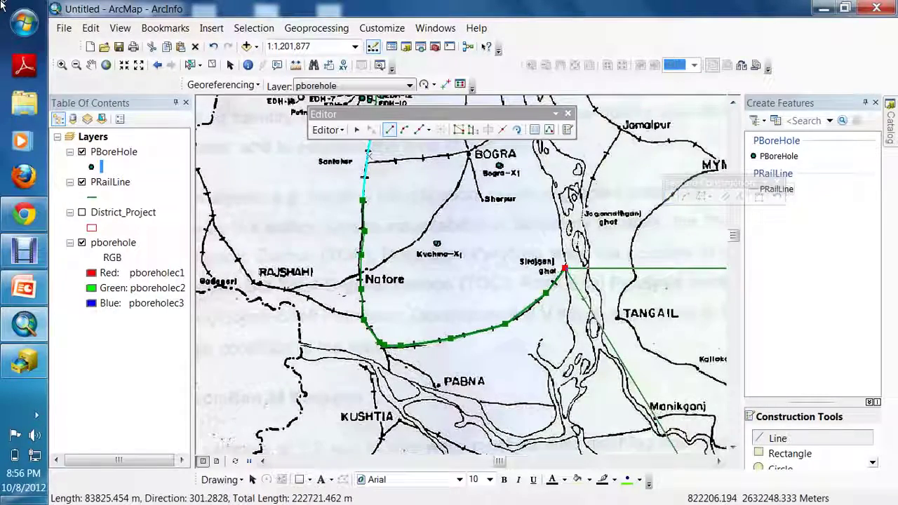
click(719, 461)
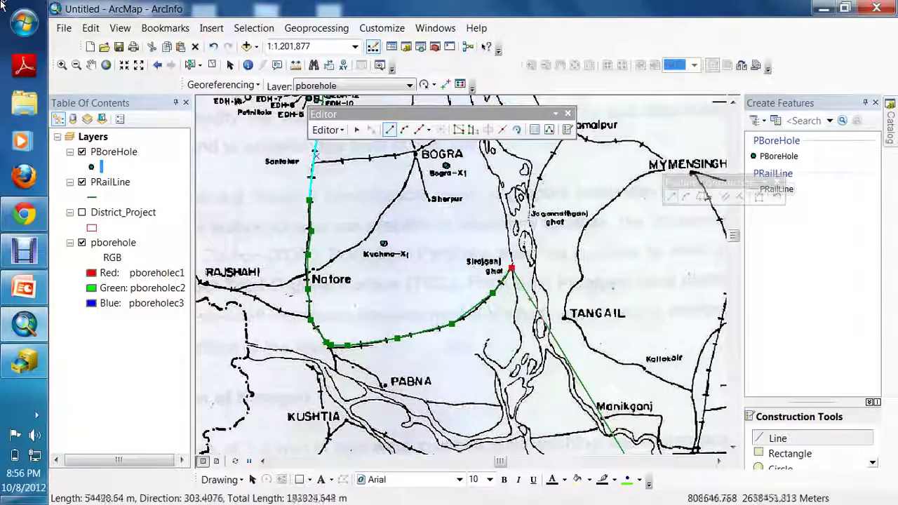
right_click(511, 268)
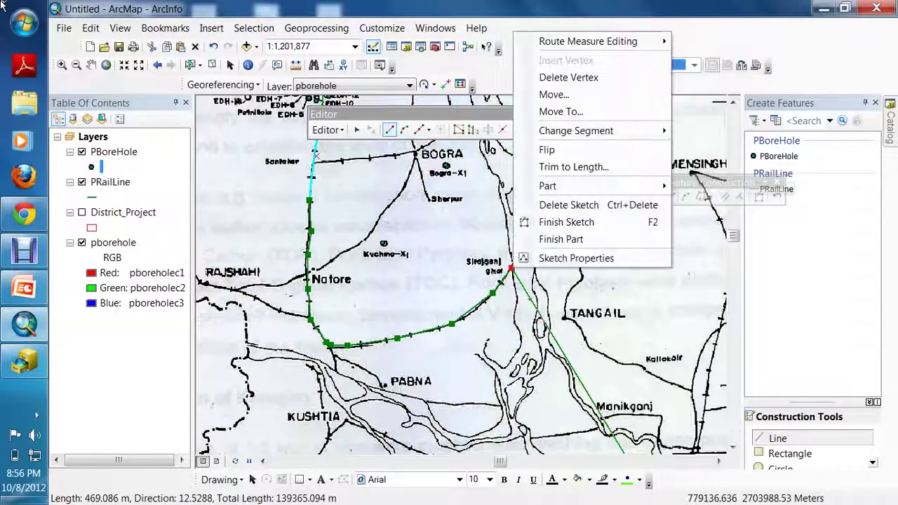
click(569, 78)
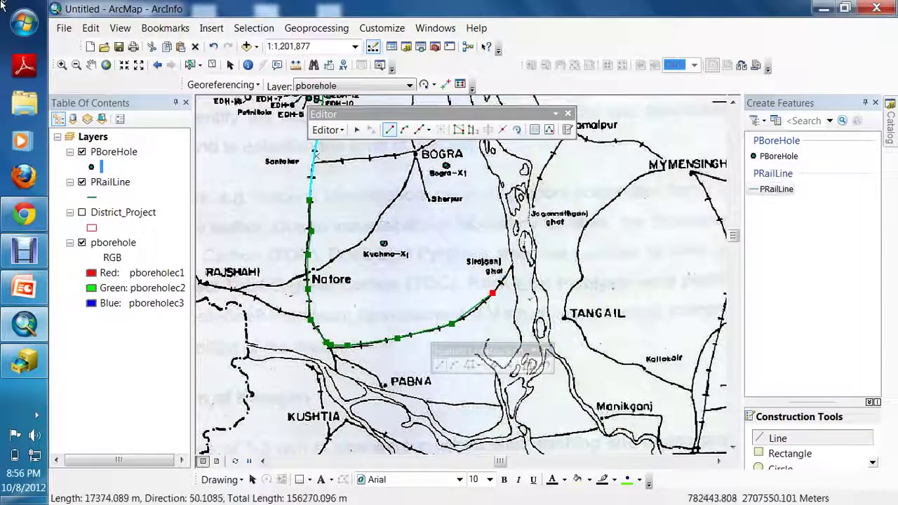
double_click(513, 267)
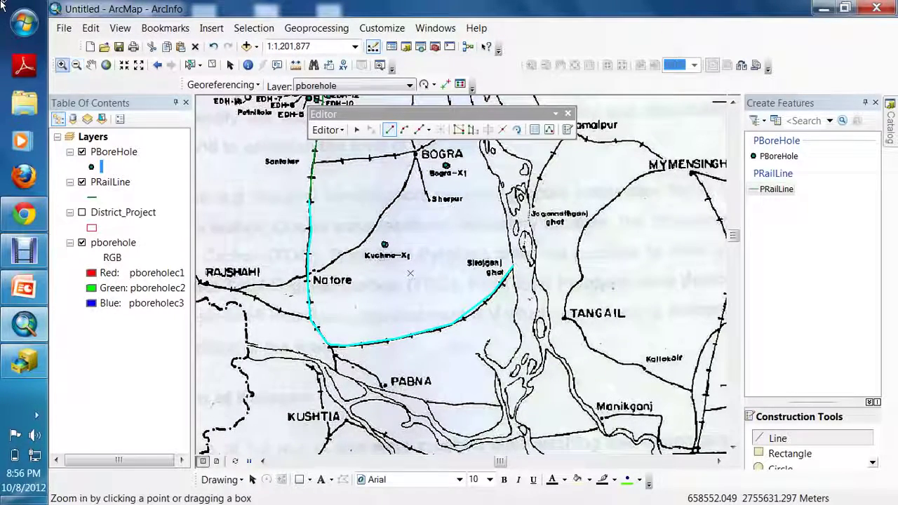
Look over the whole borehole map at a smaller scale for rail lines that are not yet traced.
click(76, 65)
drag(234, 120, 546, 397)
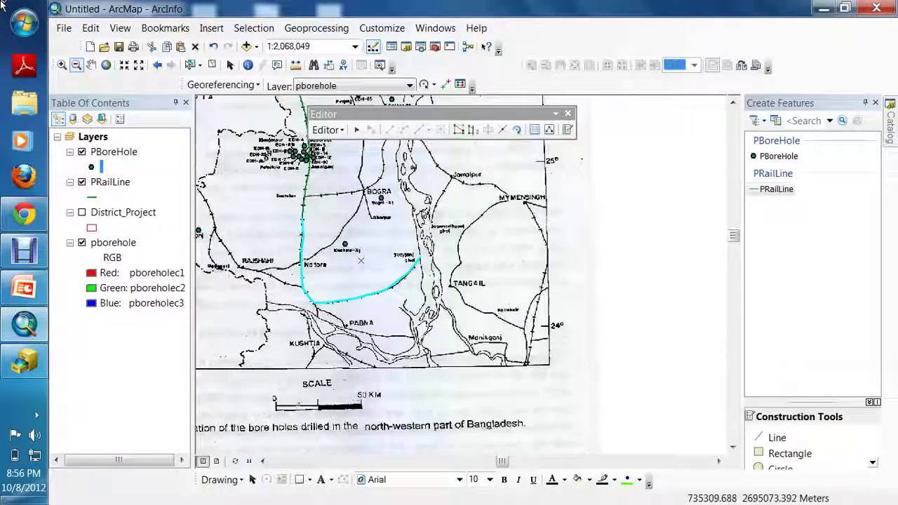
click(91, 65)
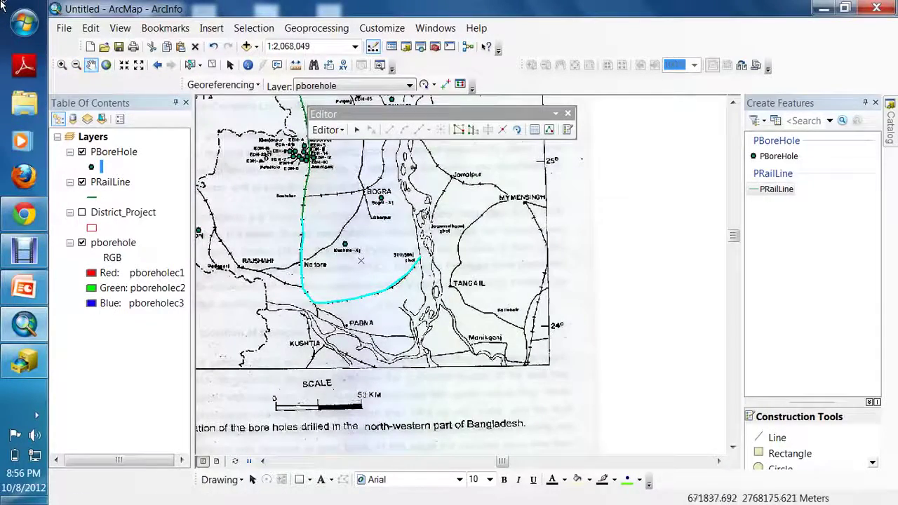
drag(271, 180, 321, 287)
drag(295, 234, 336, 320)
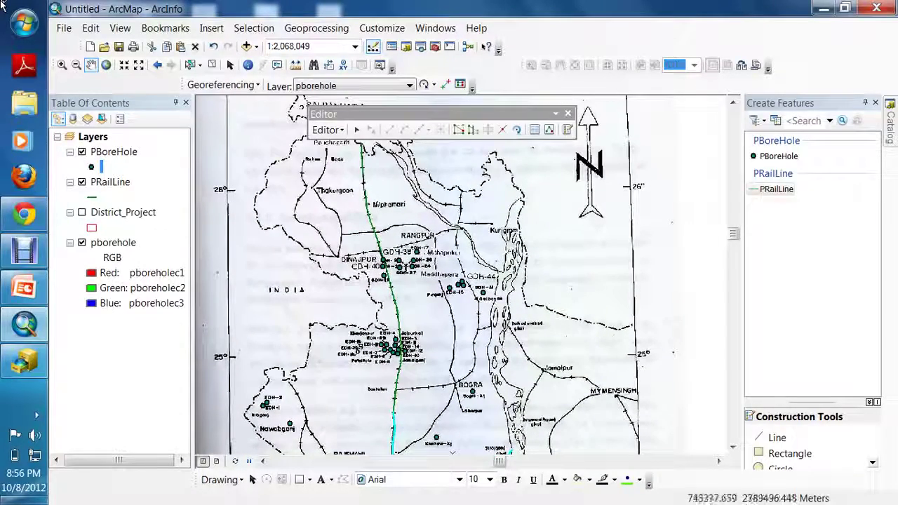
drag(384, 206, 423, 212)
drag(415, 351, 415, 220)
drag(467, 365, 407, 275)
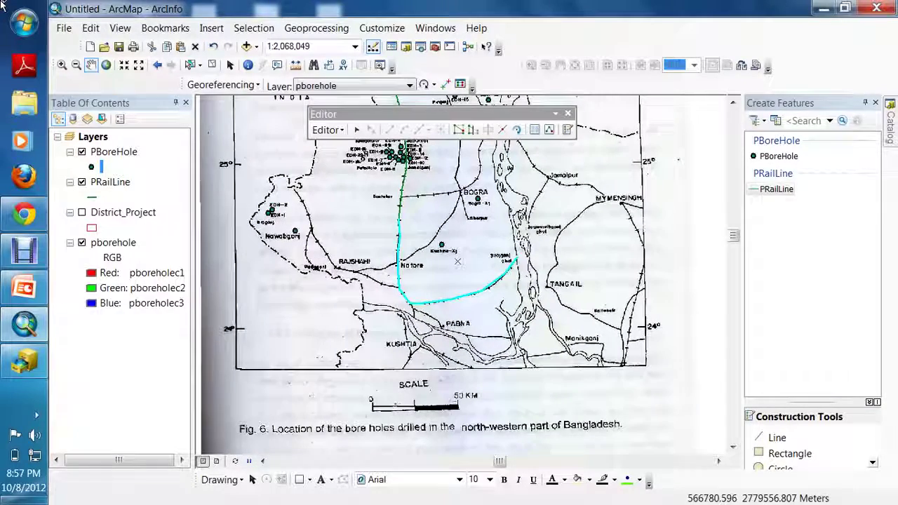
Trace the rail line from the border north of Nawabganj past Rajshahi to the digitized line south of Natore as one PRailLine feature.
click(776, 188)
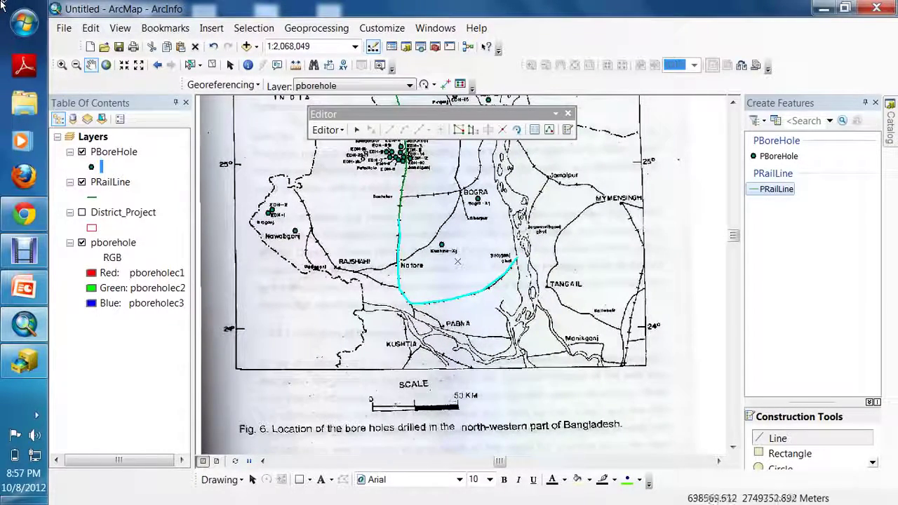
click(293, 189)
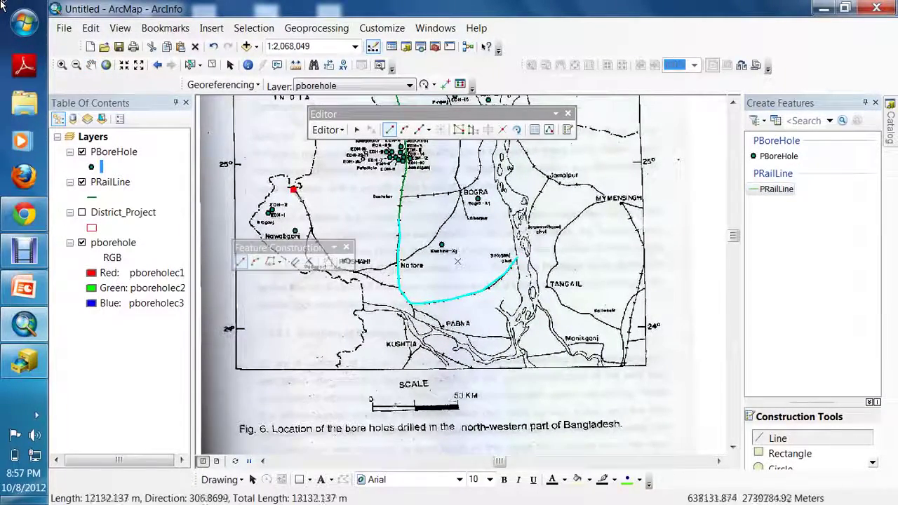
click(305, 205)
click(311, 227)
click(315, 240)
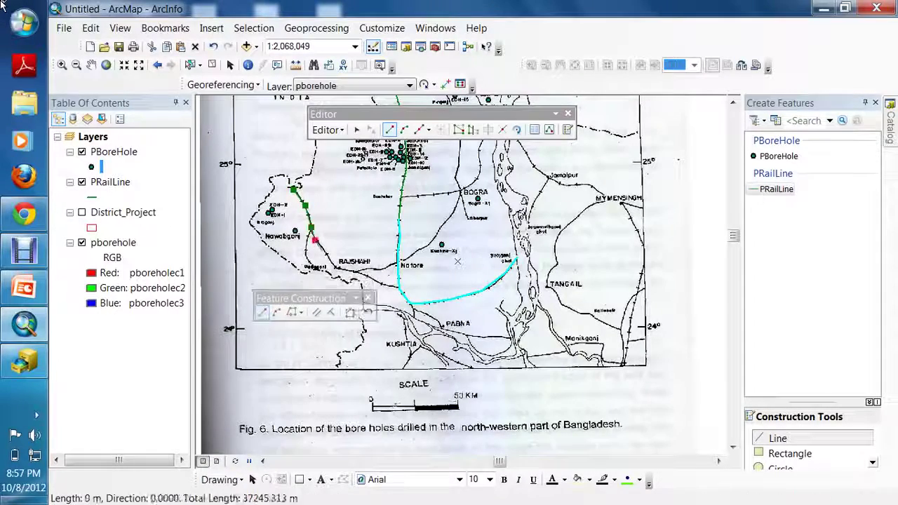
click(328, 258)
click(337, 269)
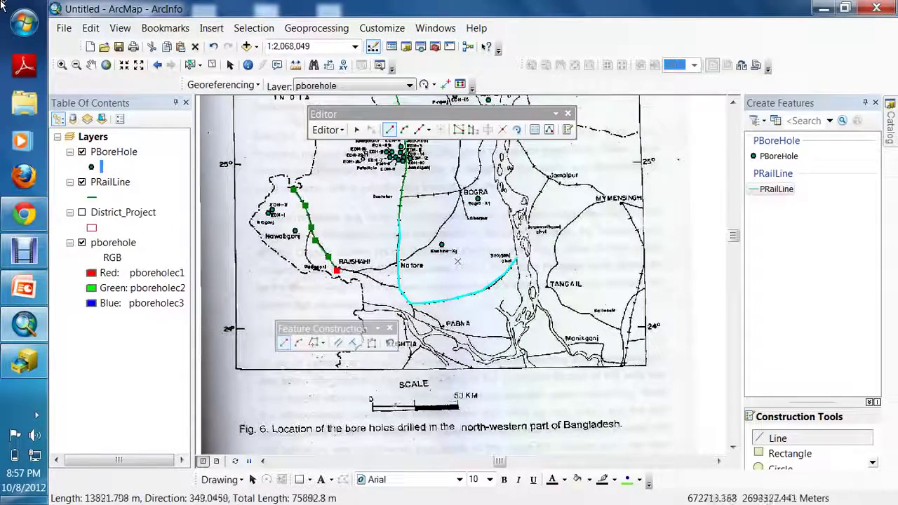
click(359, 273)
click(385, 284)
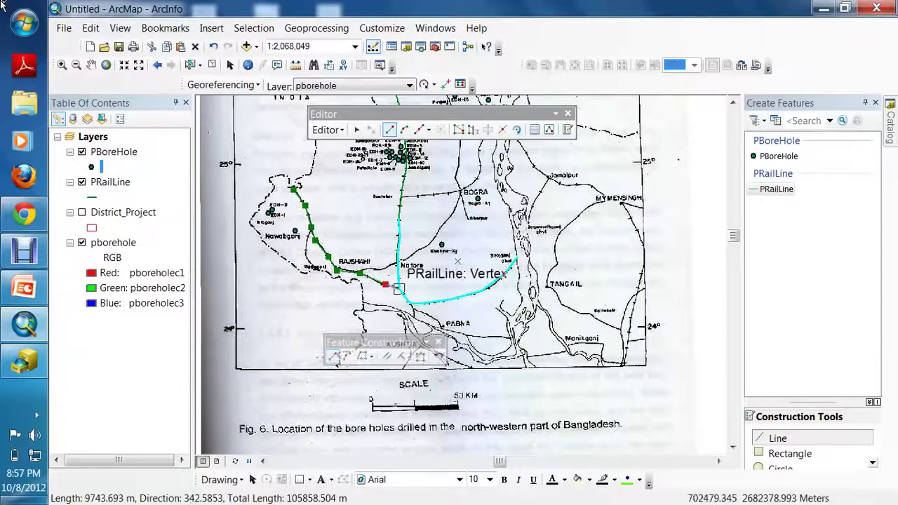
double_click(458, 262)
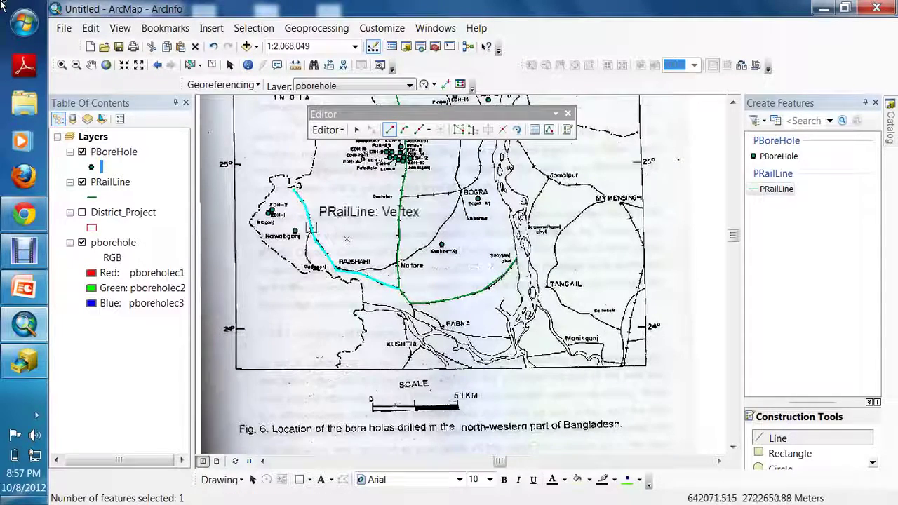
Trace the branch from the Rajshahi line east of Nawabganj south to Godagari as two connected PRailLine features.
click(311, 228)
click(305, 240)
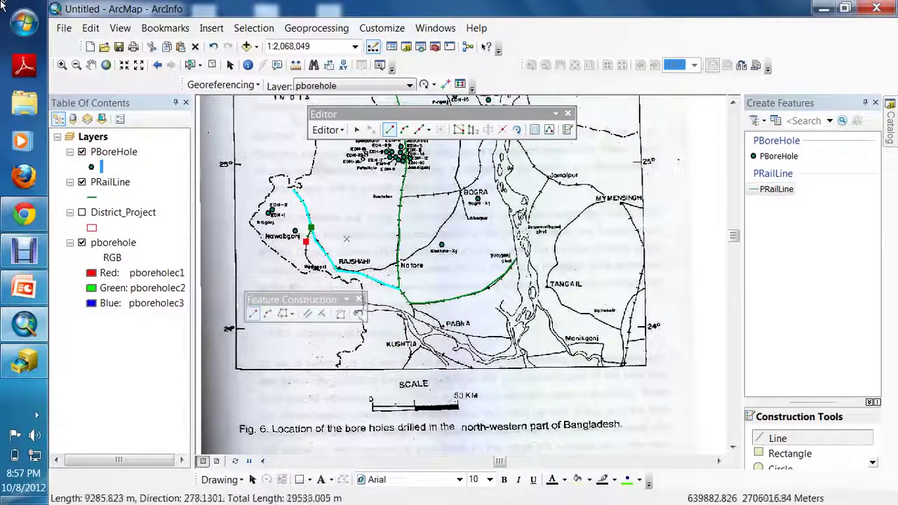
double_click(306, 257)
click(307, 258)
double_click(315, 270)
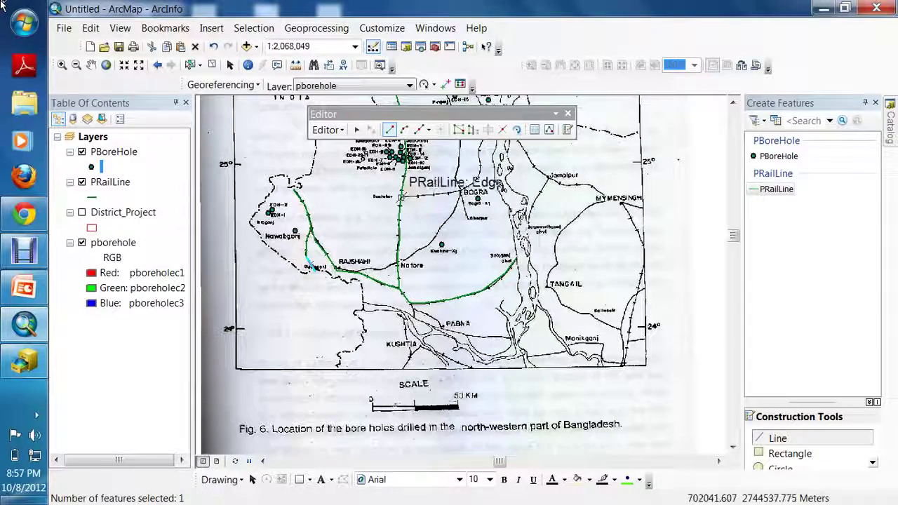
Sketch a PRailLine feature from the digitized line at Santahar east to Bogra and then north along the rail line.
click(401, 198)
click(427, 196)
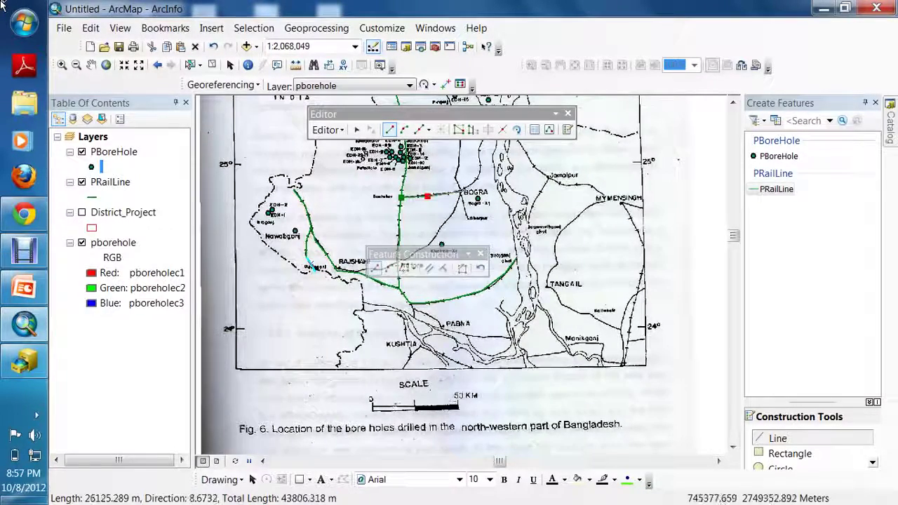
click(467, 191)
click(477, 179)
click(481, 164)
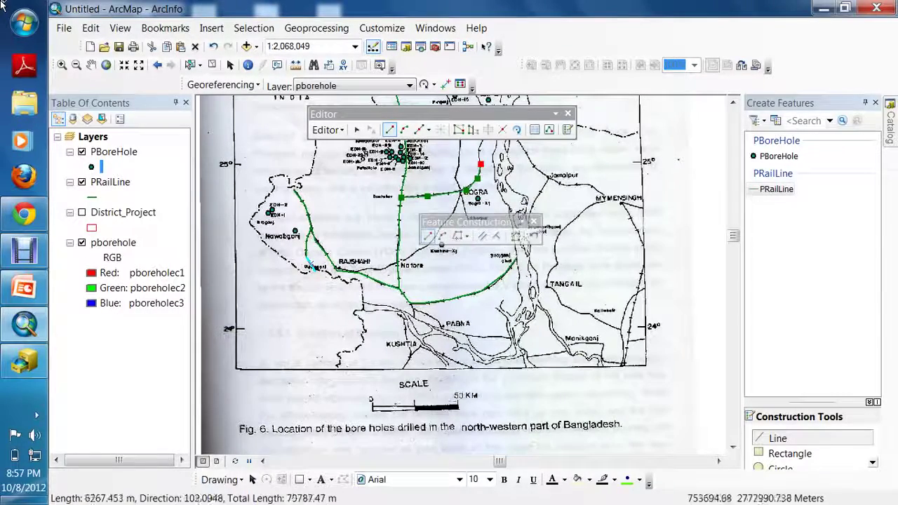
click(479, 152)
Extend the sketch north past Gaibandha and GDH-44 and finish the PRailLine feature east of Mithapukur.
click(732, 103)
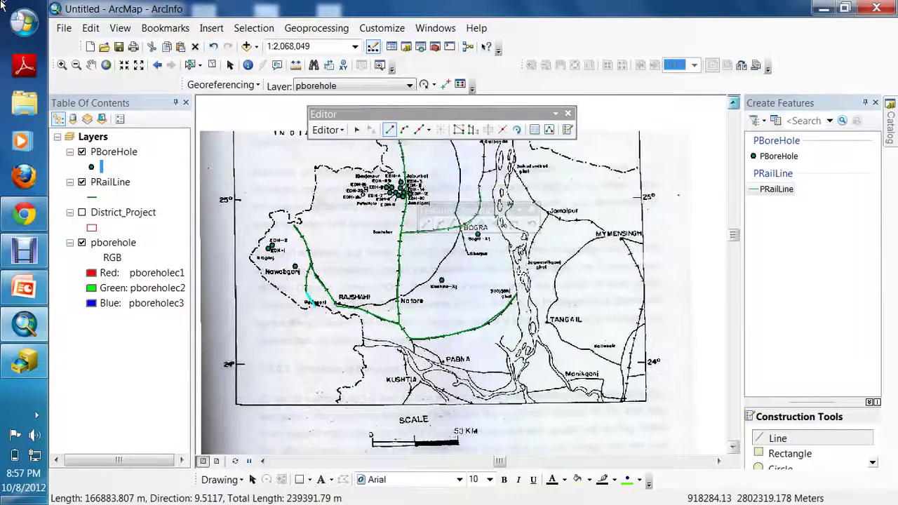
click(733, 103)
click(732, 103)
click(482, 243)
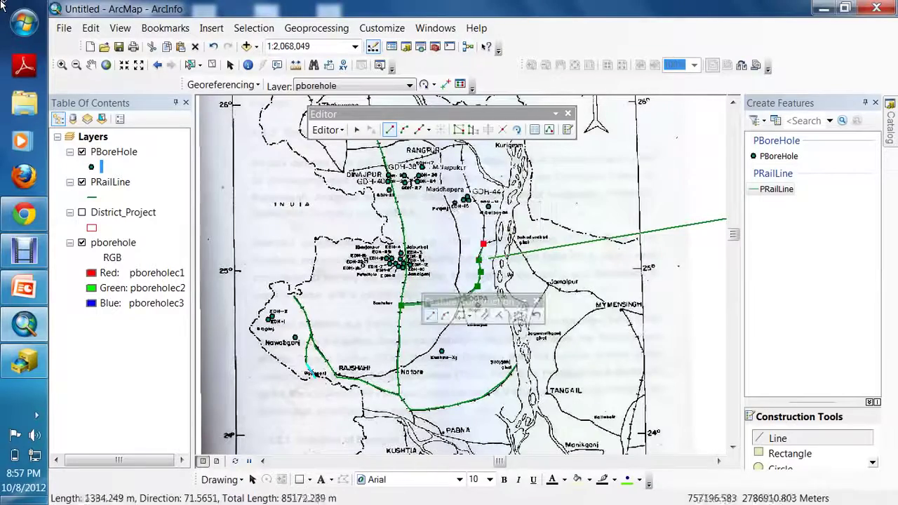
click(486, 224)
click(484, 215)
click(477, 203)
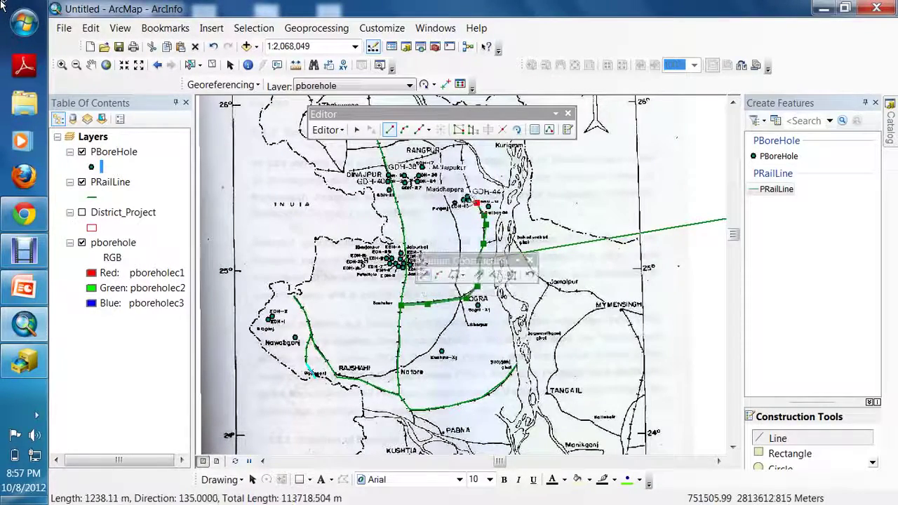
double_click(464, 172)
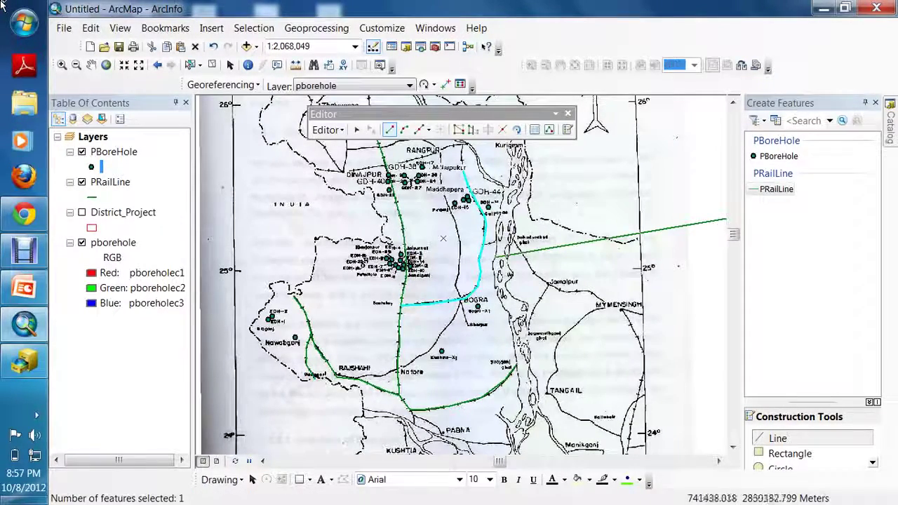
Add a short PRailLine feature from the line end east of Mithapukur north to the rail junction east of Rangpur.
click(463, 170)
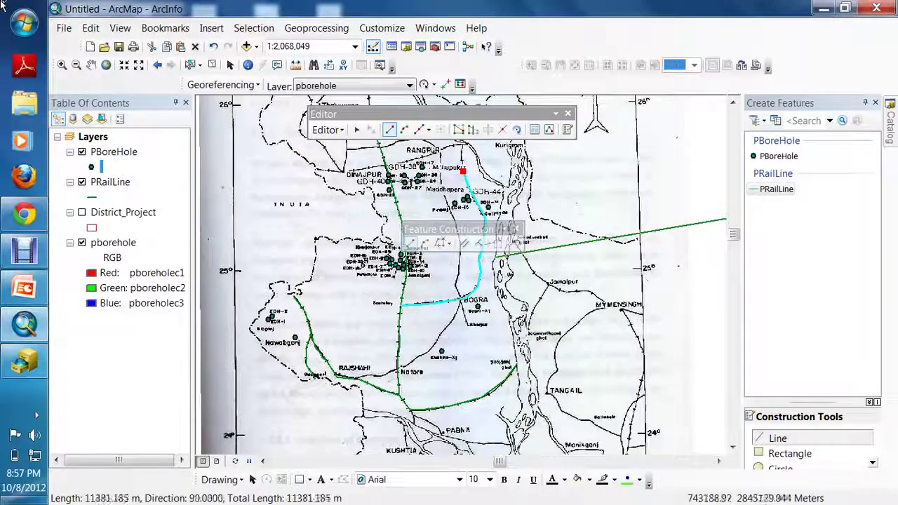
double_click(463, 148)
click(463, 148)
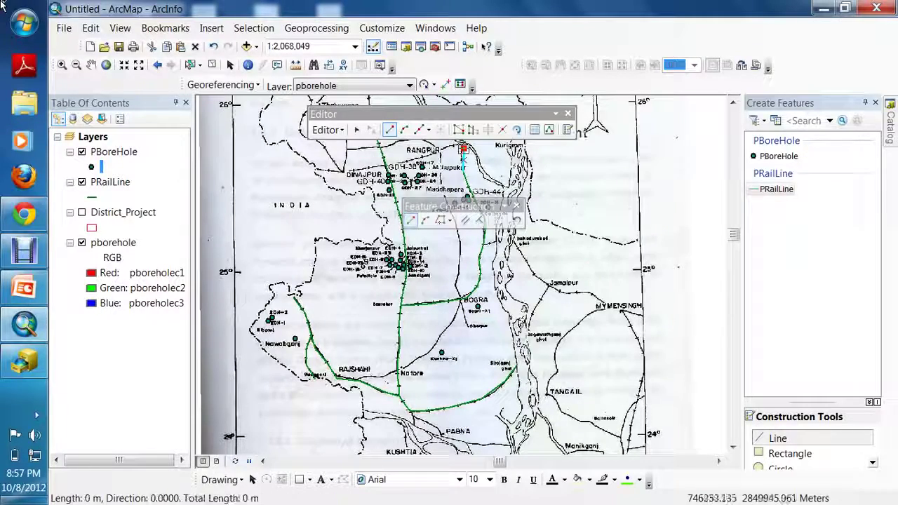
Try to delete the leftover sketch vertex at the northern rail line end east of Rangpur.
right_click(463, 149)
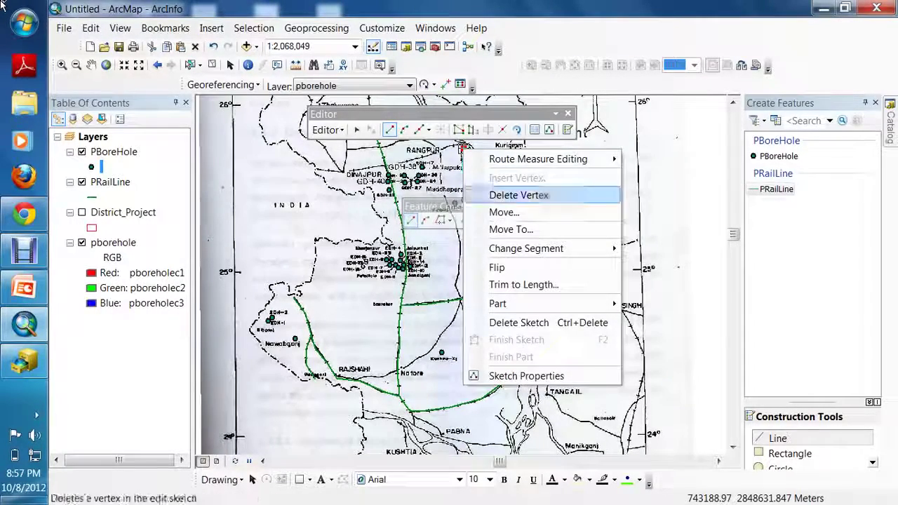
click(490, 194)
right_click(463, 148)
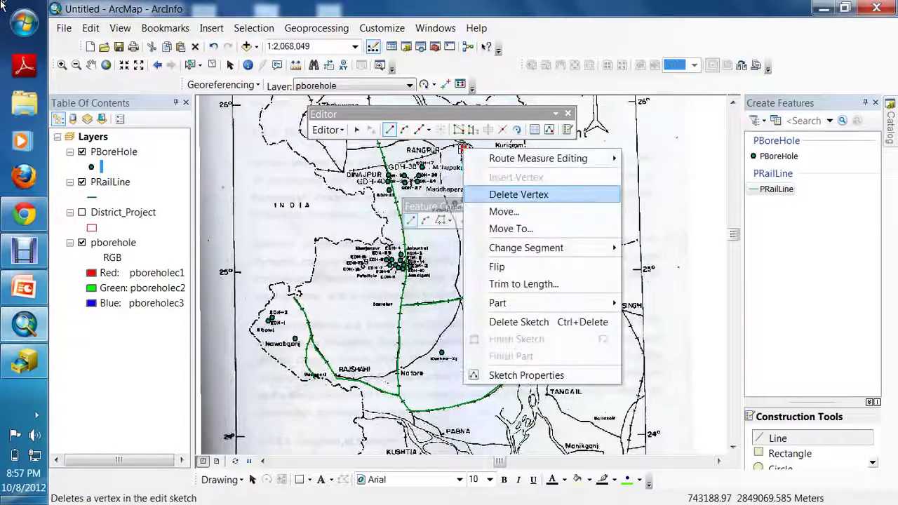
click(491, 194)
right_click(464, 148)
click(517, 195)
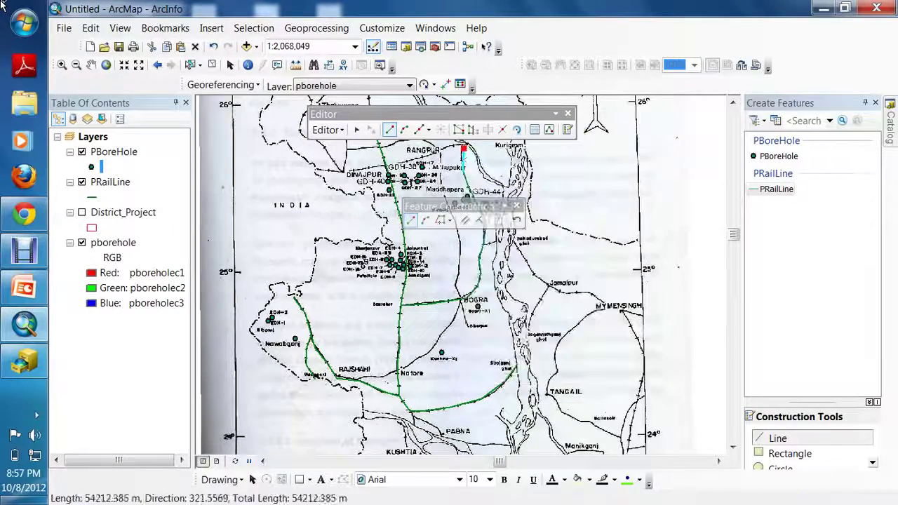
right_click(463, 148)
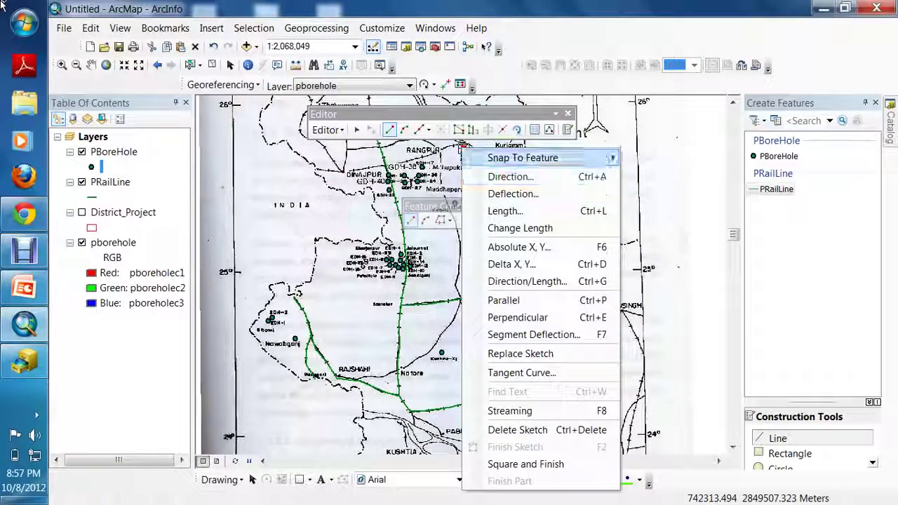
right_click(467, 147)
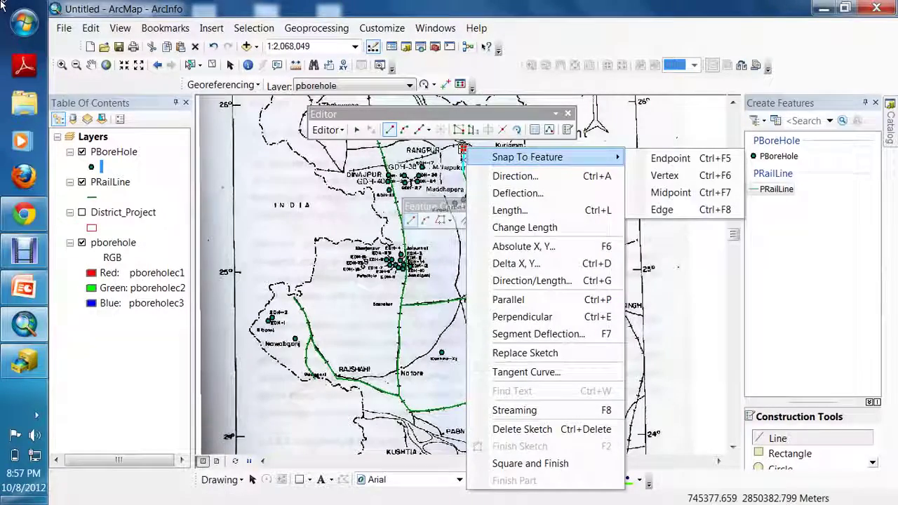
click(454, 154)
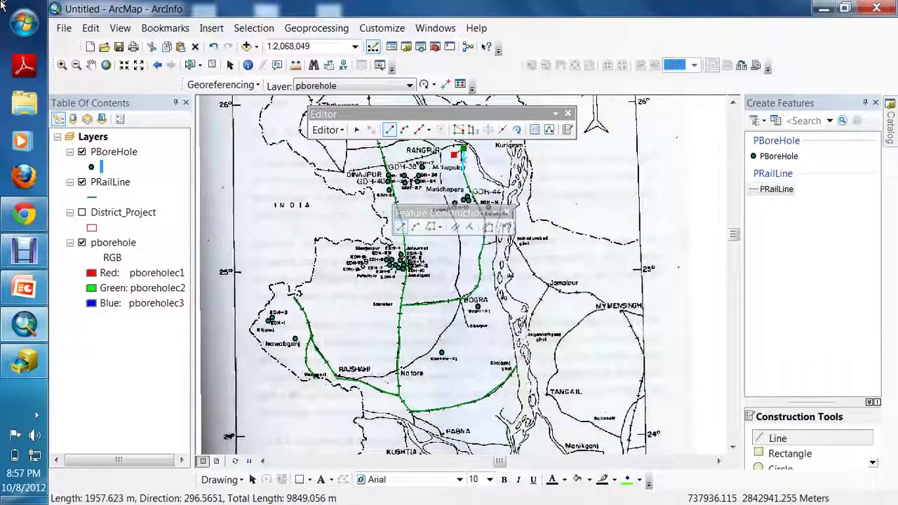
right_click(455, 156)
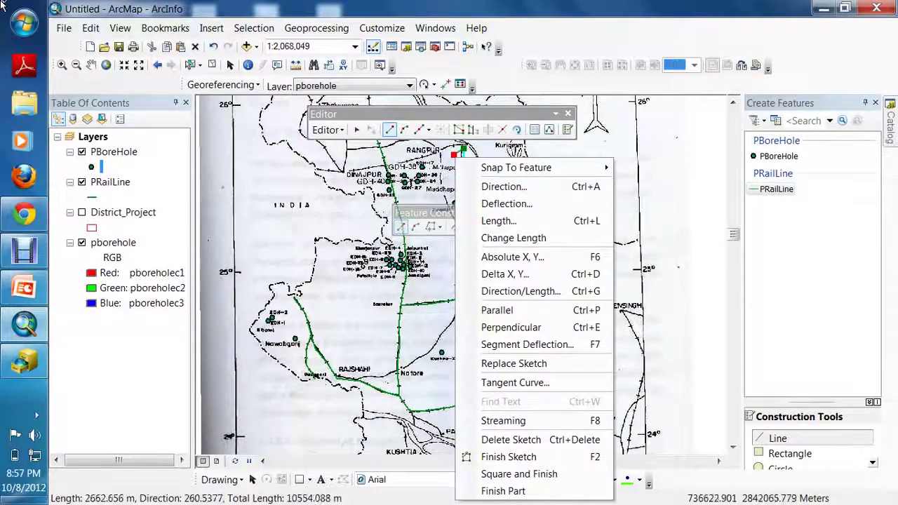
right_click(454, 156)
key(Escape)
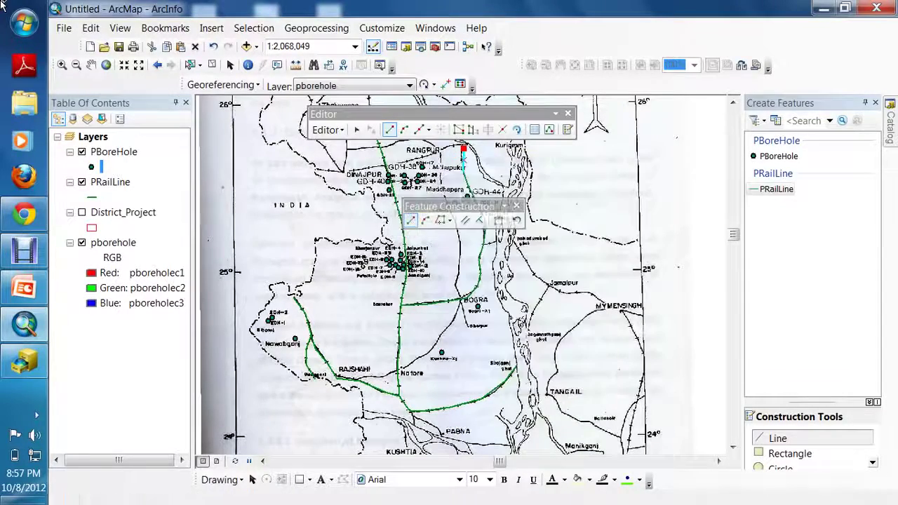
Delete the unfinished PRailLine sketch without creating a feature.
right_click(463, 149)
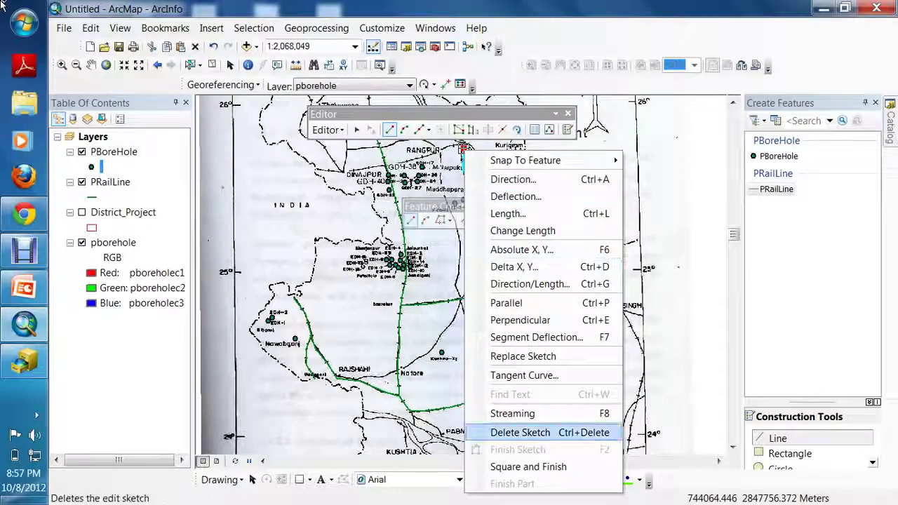
double_click(535, 430)
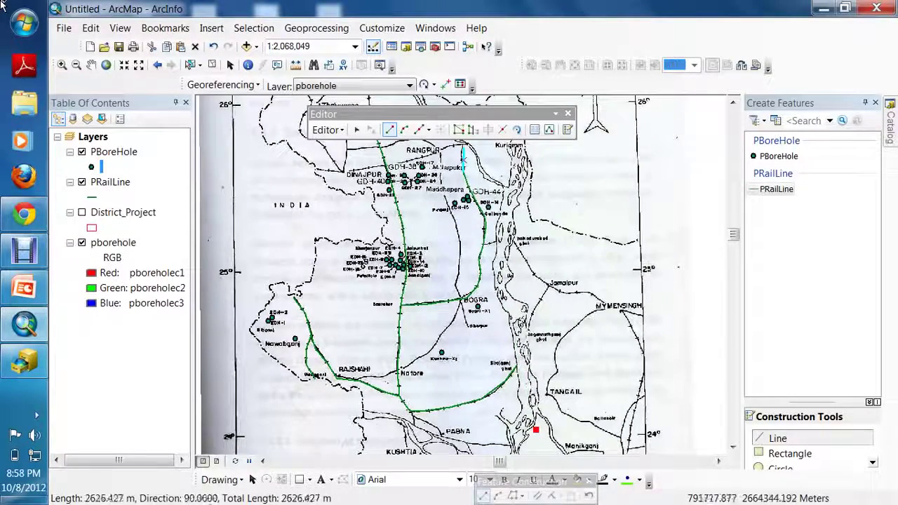
right_click(534, 192)
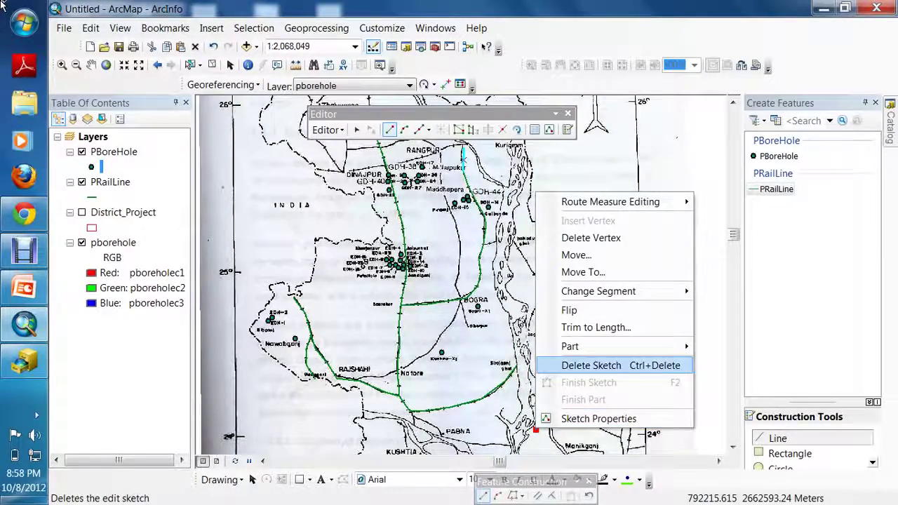
click(578, 366)
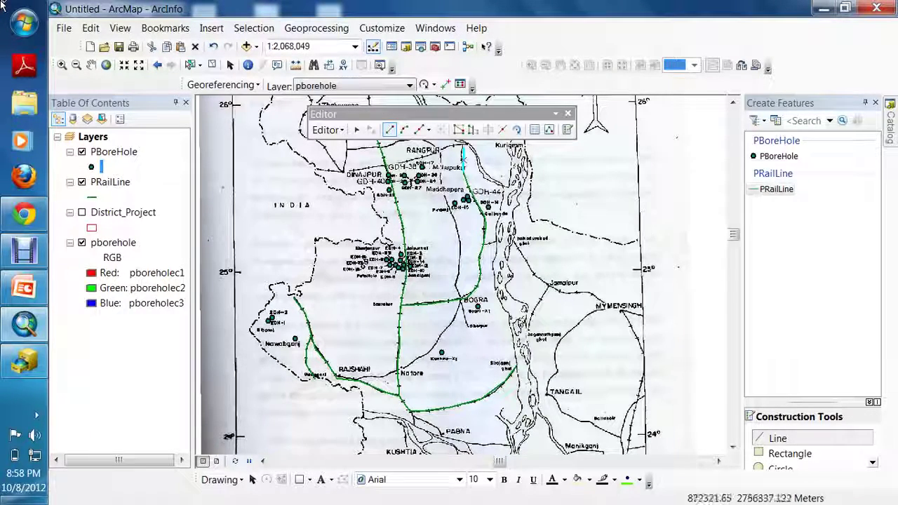
Show the District_Project boundaries over the full map extent and move the floating Editor toolbar clear of the digitized area.
click(106, 64)
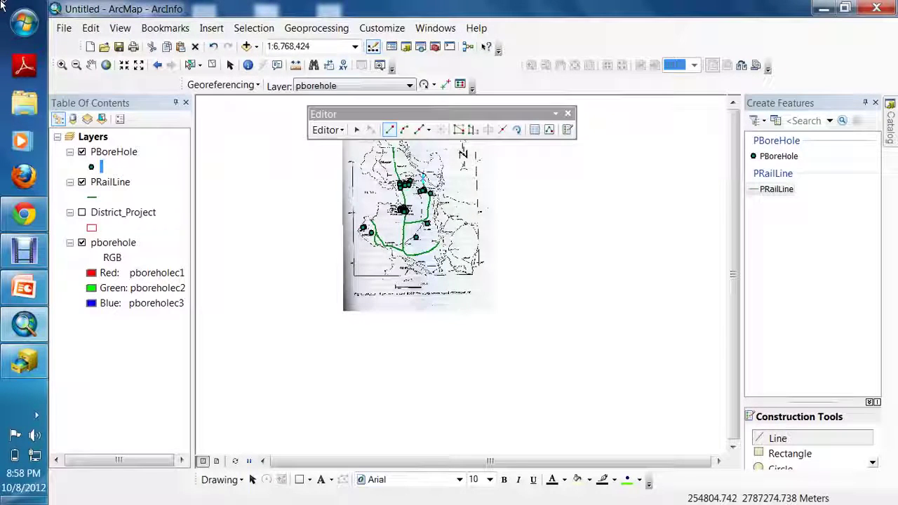
click(81, 212)
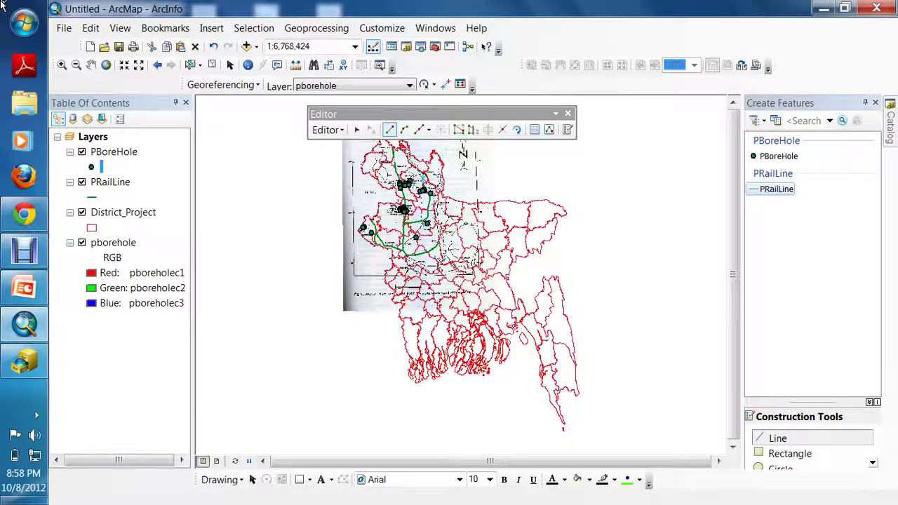
drag(463, 114, 618, 110)
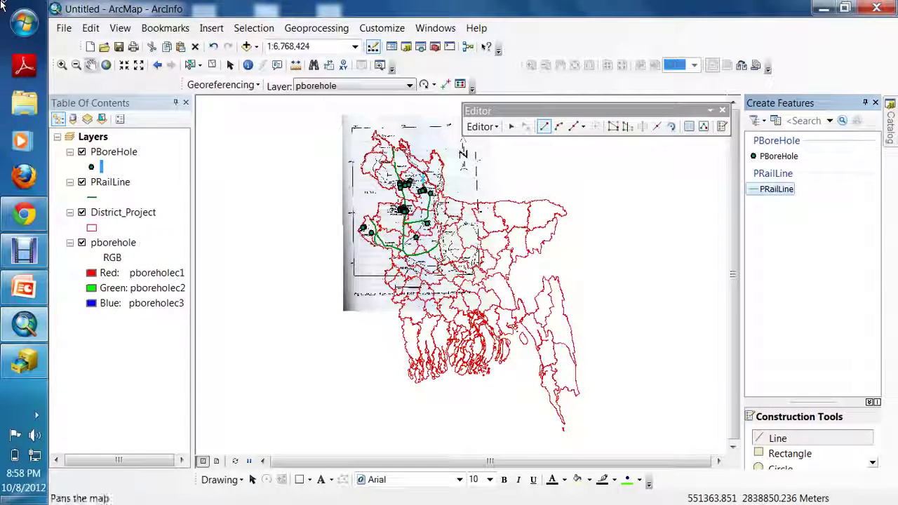
click(90, 65)
drag(414, 165, 405, 212)
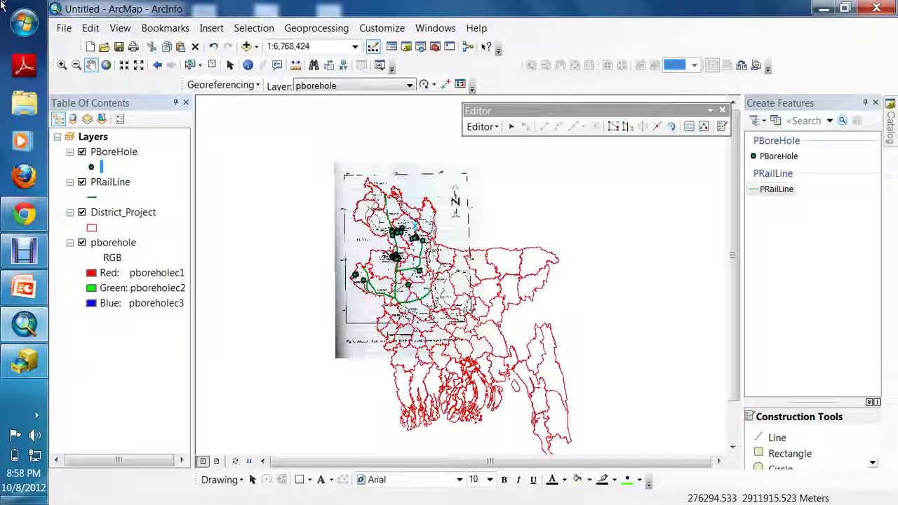
Hide the scanned pborehole image, zoom to the digitized northwestern area and clear the feature selection.
click(81, 242)
click(113, 242)
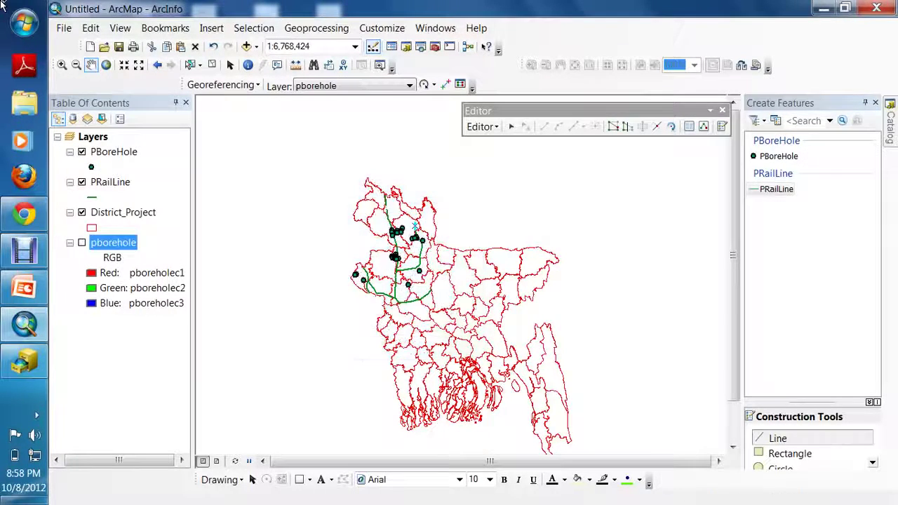
click(61, 64)
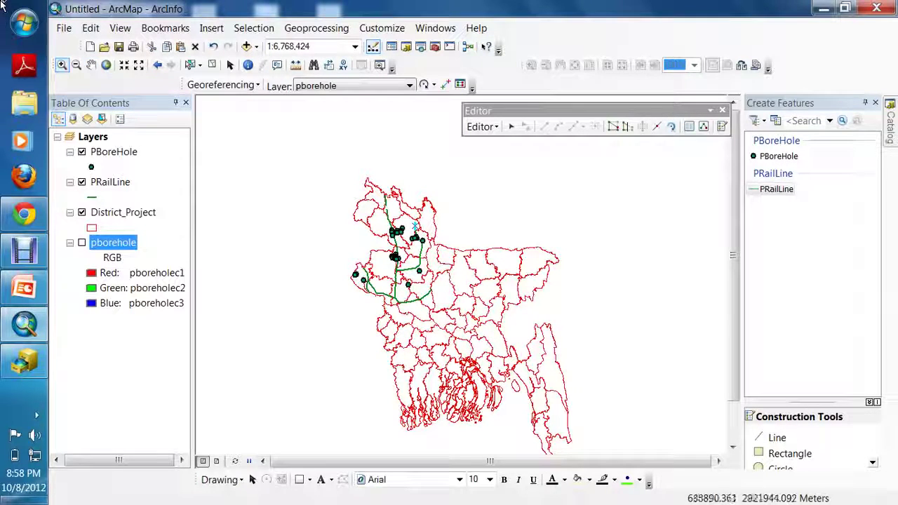
drag(458, 173, 310, 322)
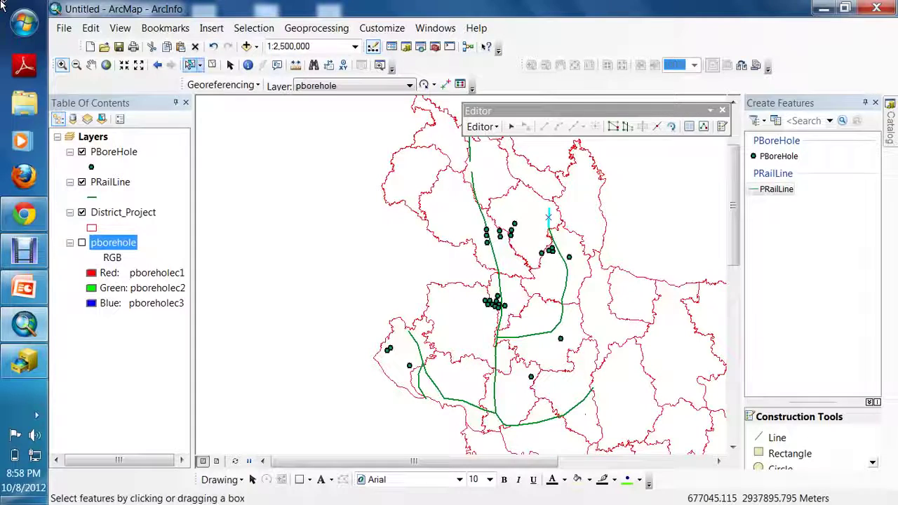
click(211, 65)
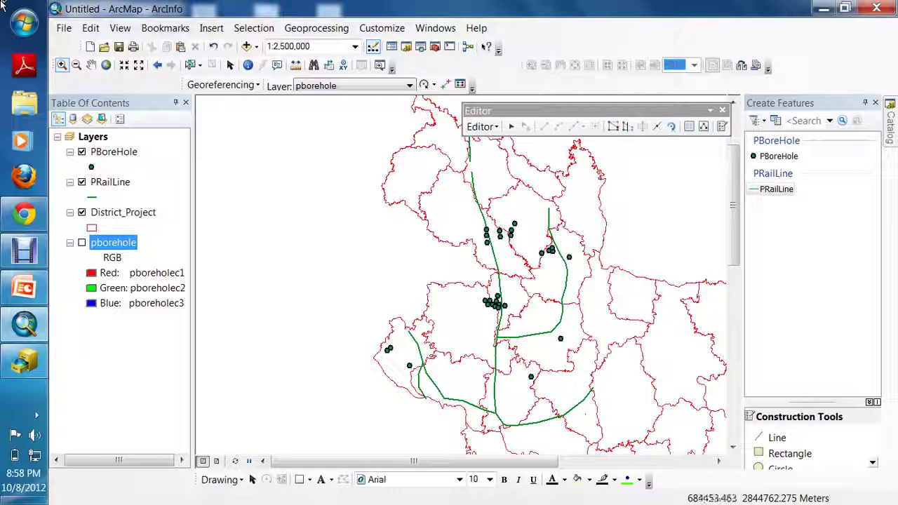
Change the District_Project boundary outline color to black.
click(732, 447)
click(733, 447)
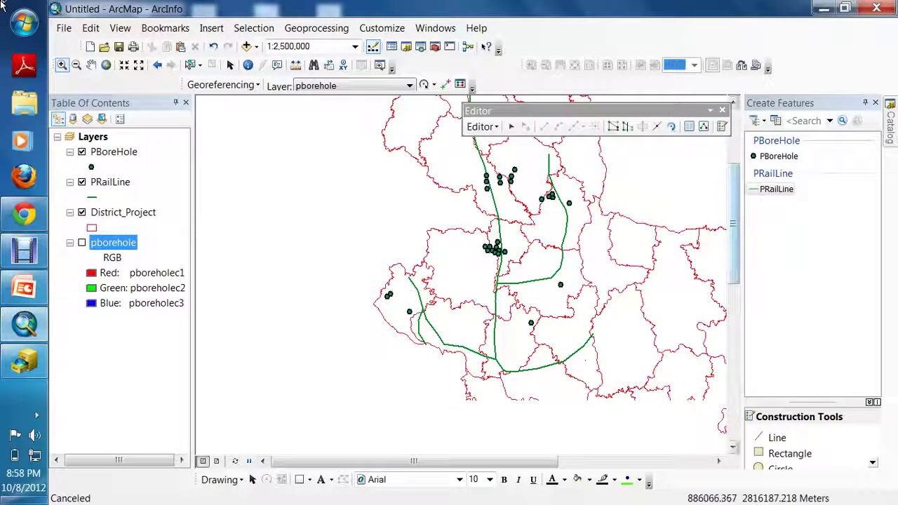
key(Up)
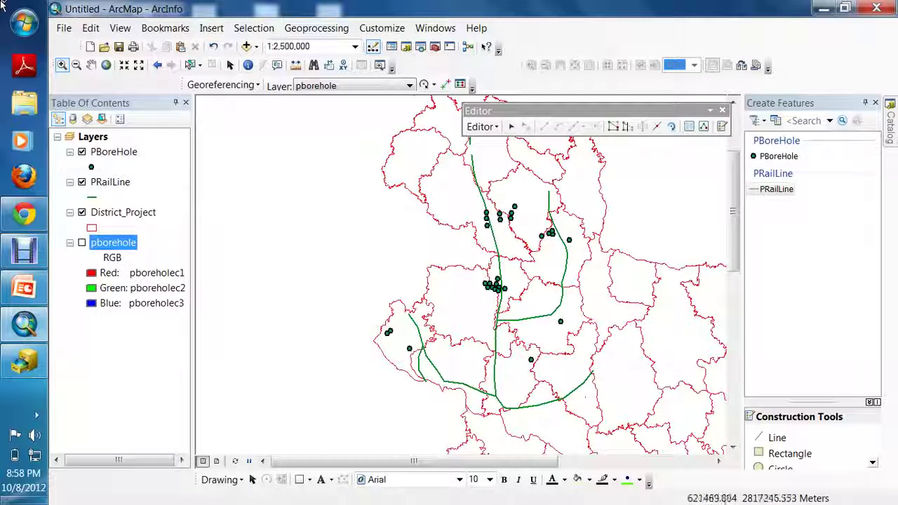
key(space)
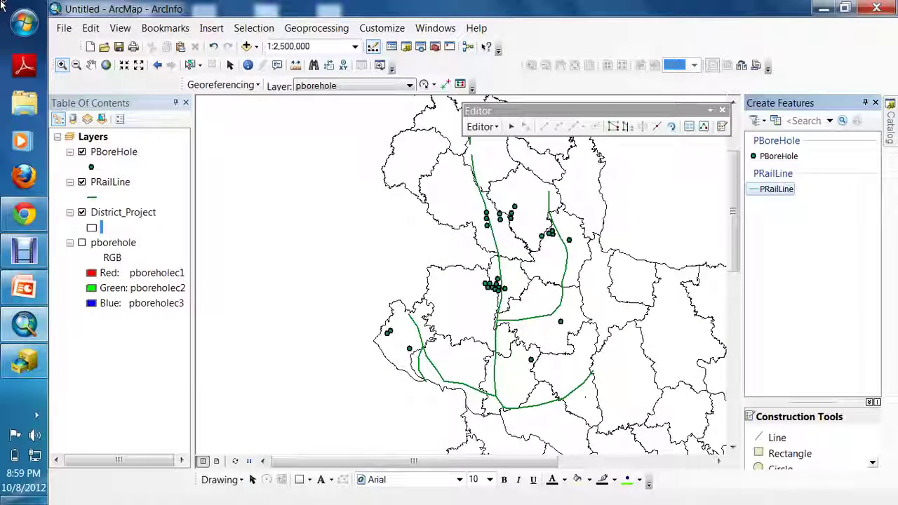
Select a northwestern district polygon, followed by the north-south rail line with the district around the central borehole cluster.
click(91, 65)
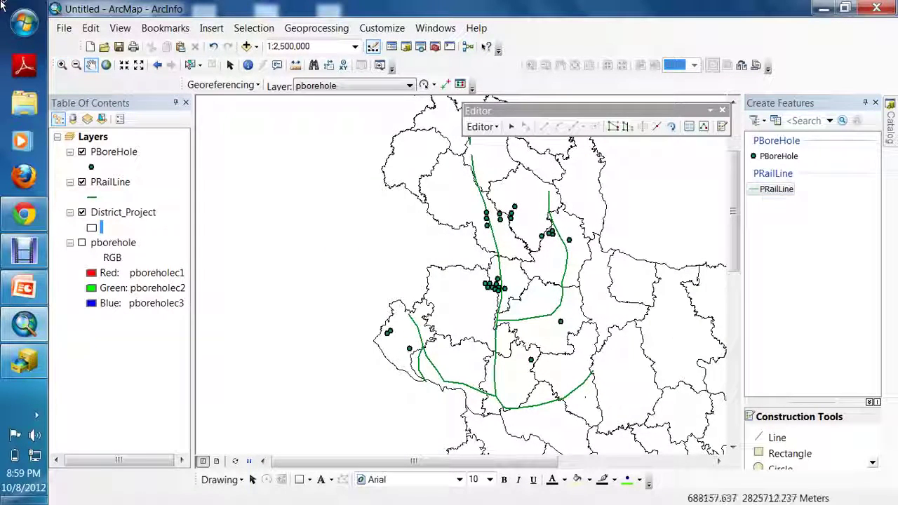
drag(481, 220, 446, 322)
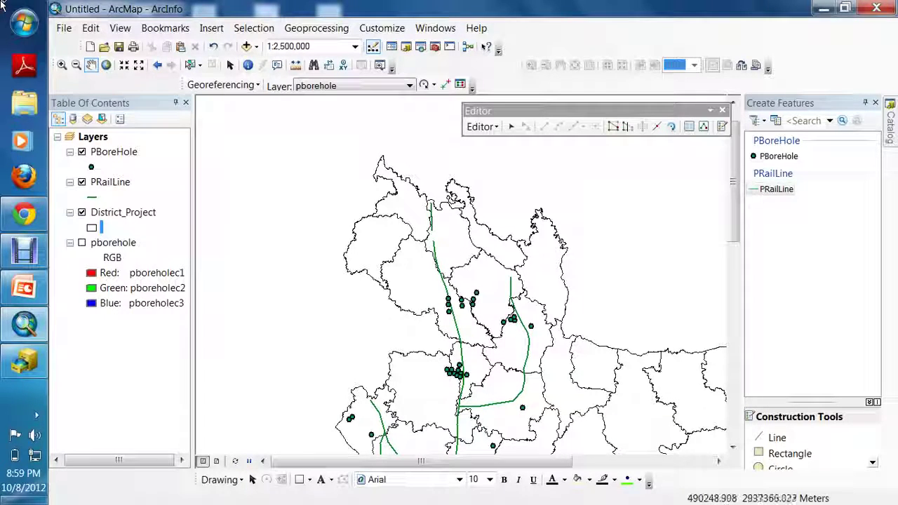
click(189, 64)
click(366, 238)
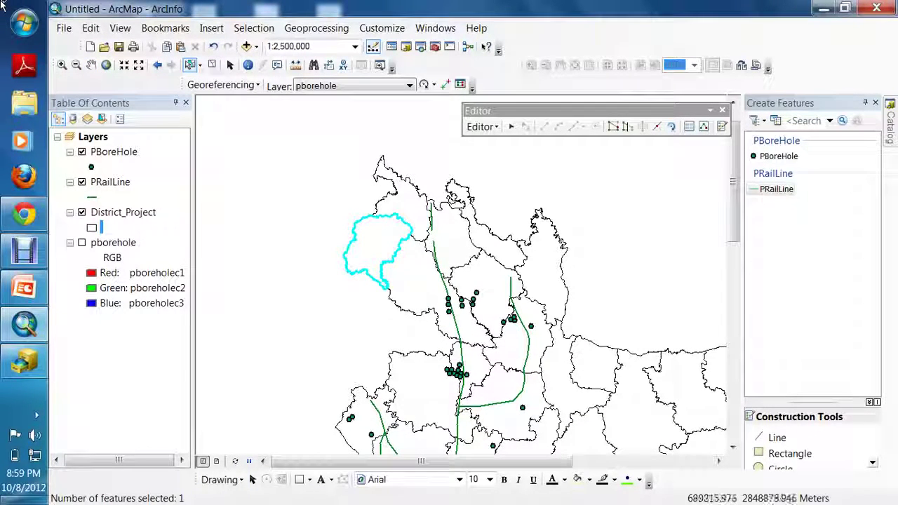
click(451, 324)
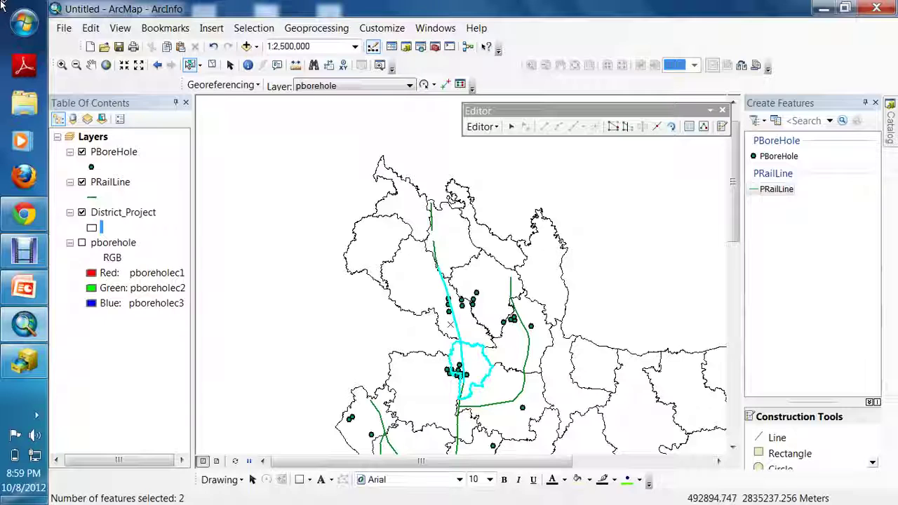
Hide the District_Project layer and select the eastern rail line and a northern borehole individually to check them.
click(81, 212)
click(525, 363)
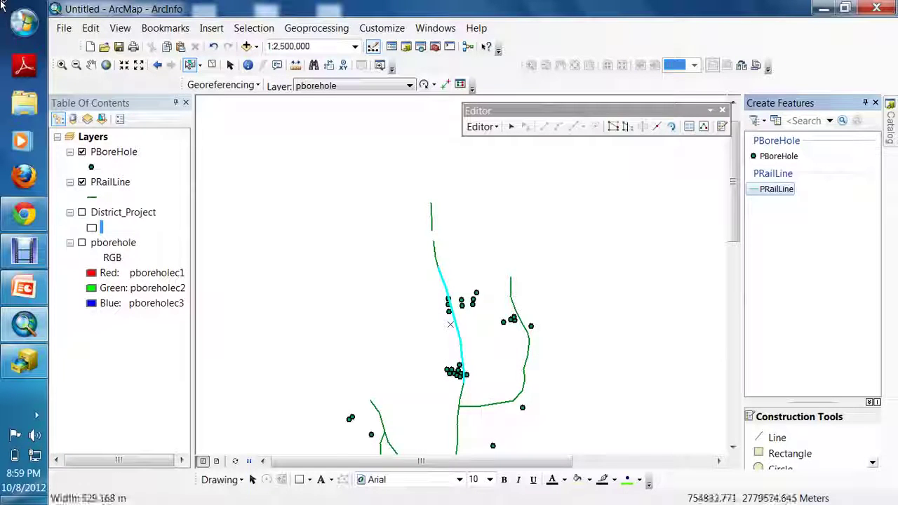
click(525, 351)
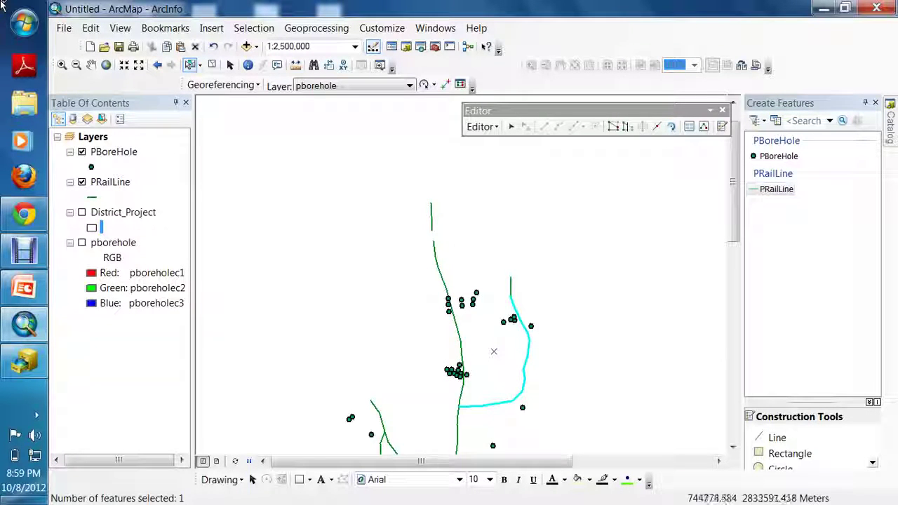
click(477, 293)
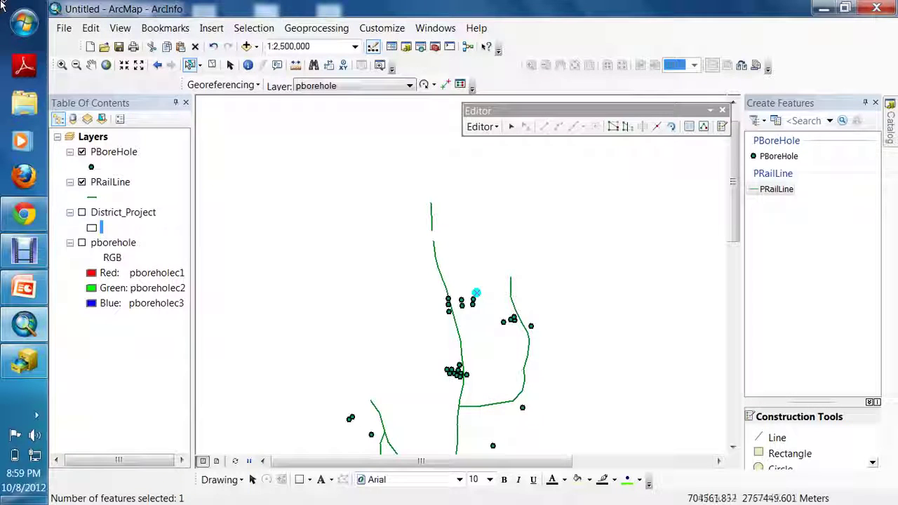
Frame all digitized boreholes and rail lines in the map view and clear the feature selection.
click(106, 64)
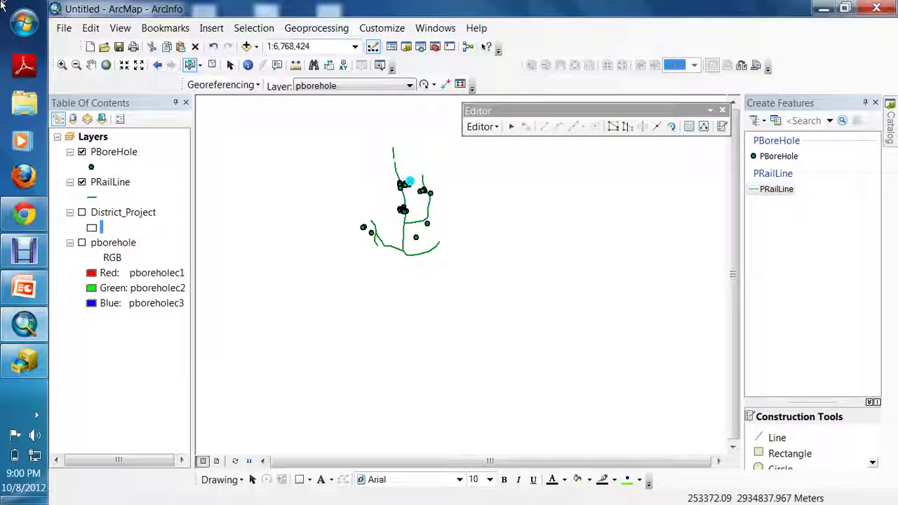
click(62, 64)
drag(327, 122, 526, 284)
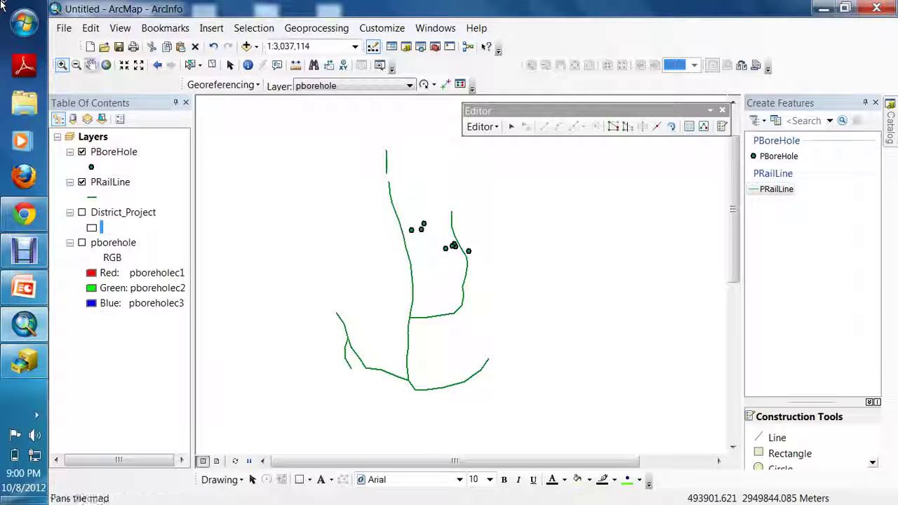
click(91, 65)
drag(304, 185, 329, 210)
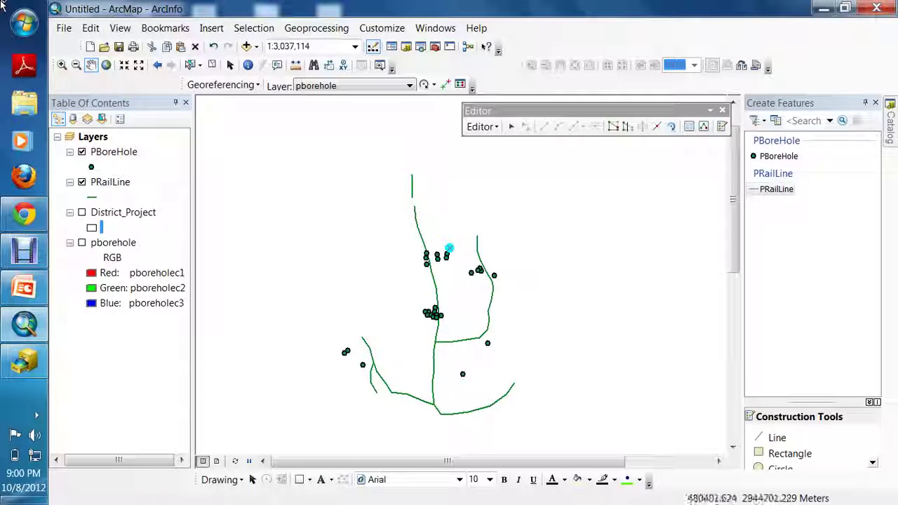
click(212, 64)
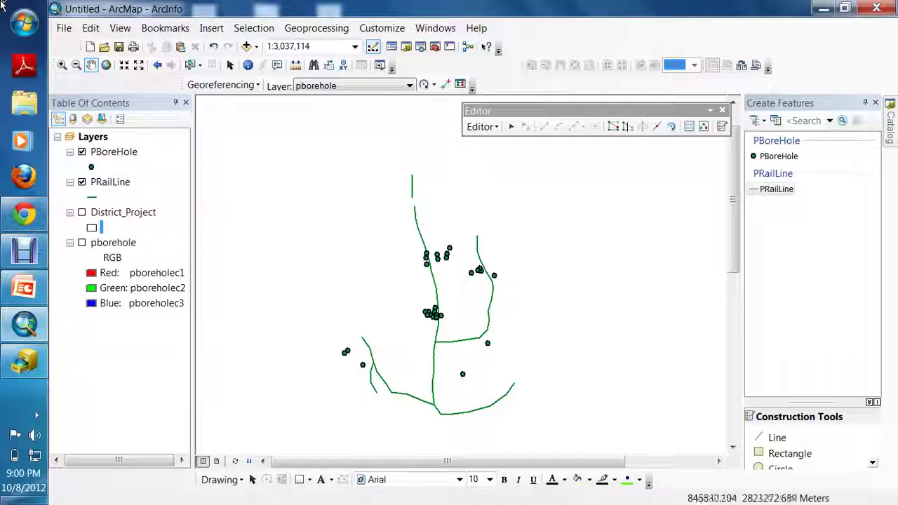
drag(435, 309, 421, 293)
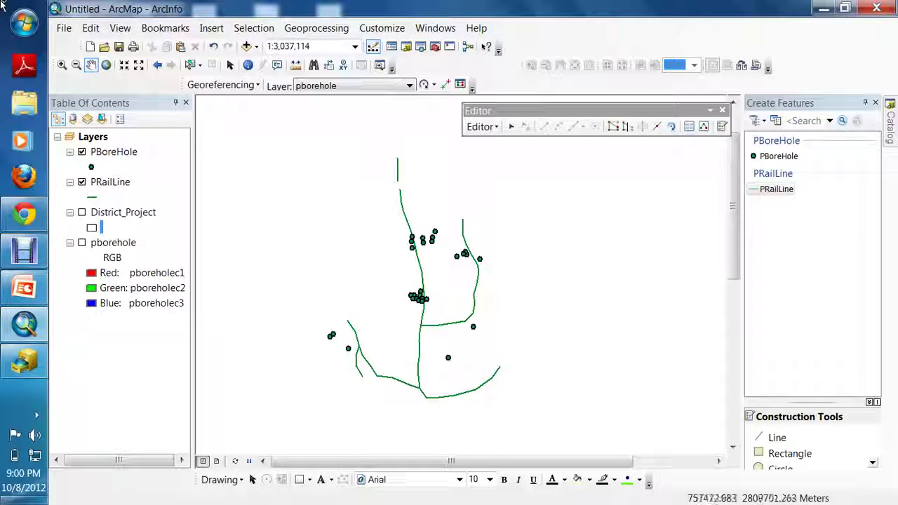